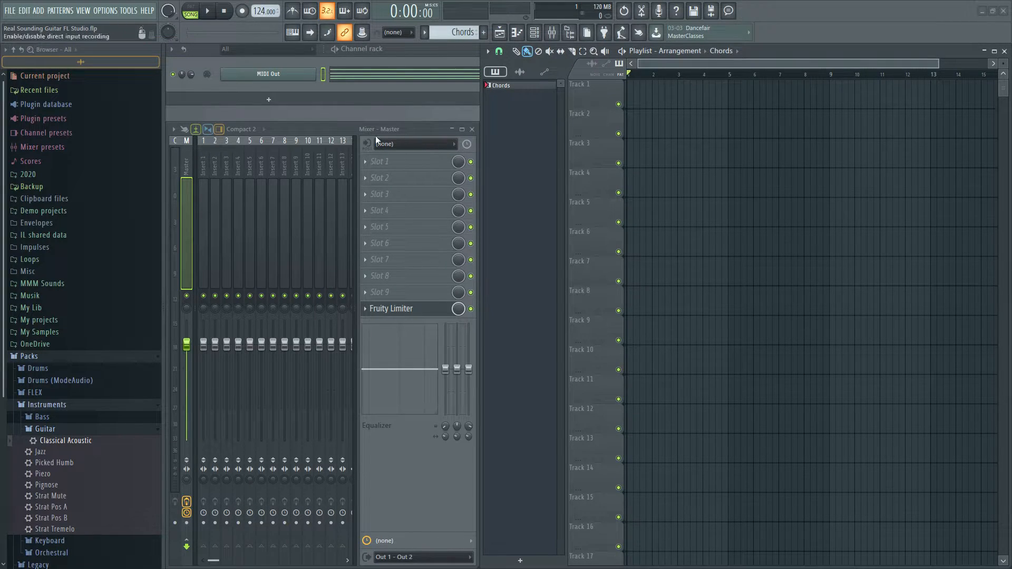
Load the Classical Acoustic guitar preset from the Instruments packs as a new channel below MIDI Out
click(401, 74)
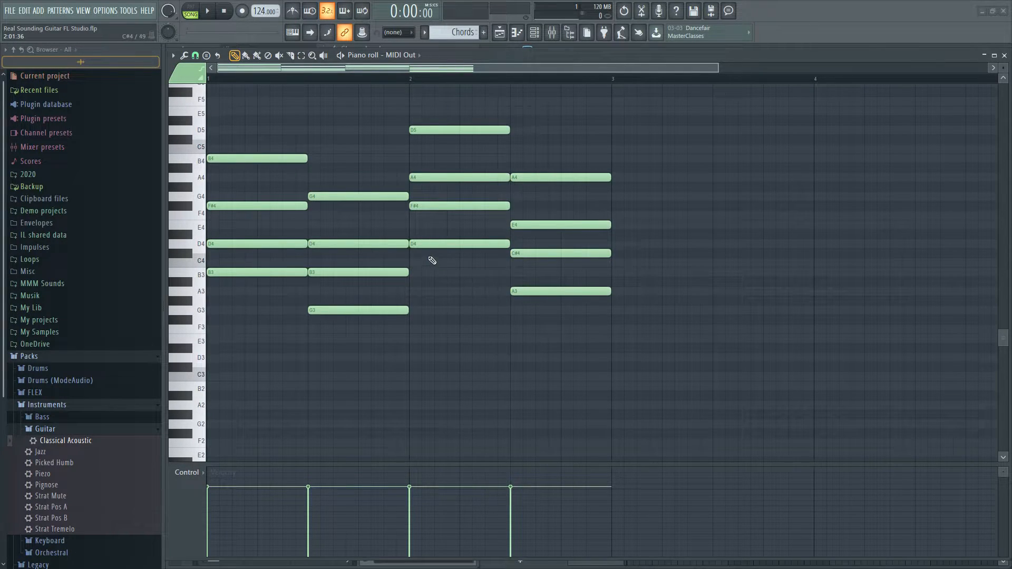
key(F7)
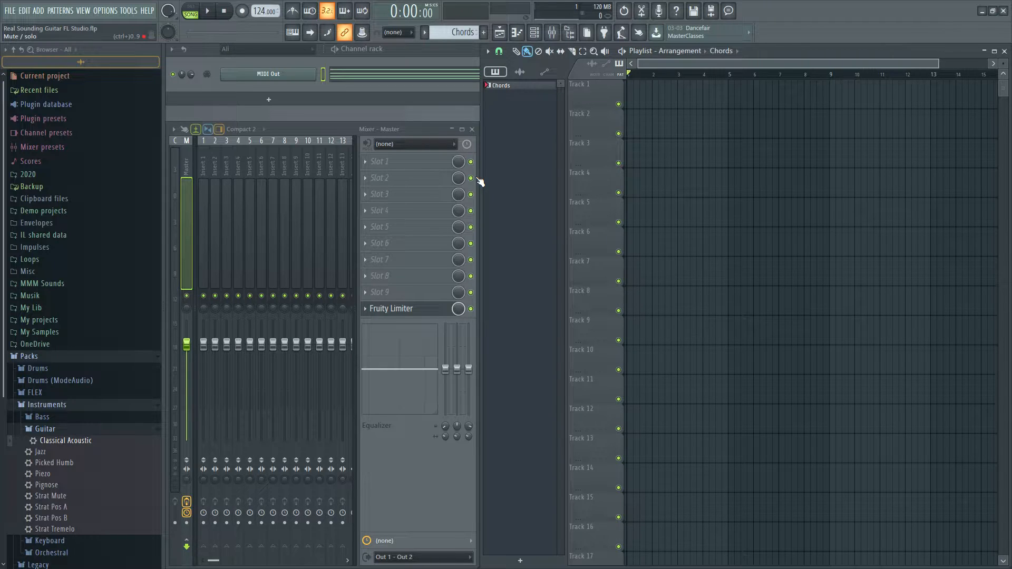
click(95, 361)
click(95, 361)
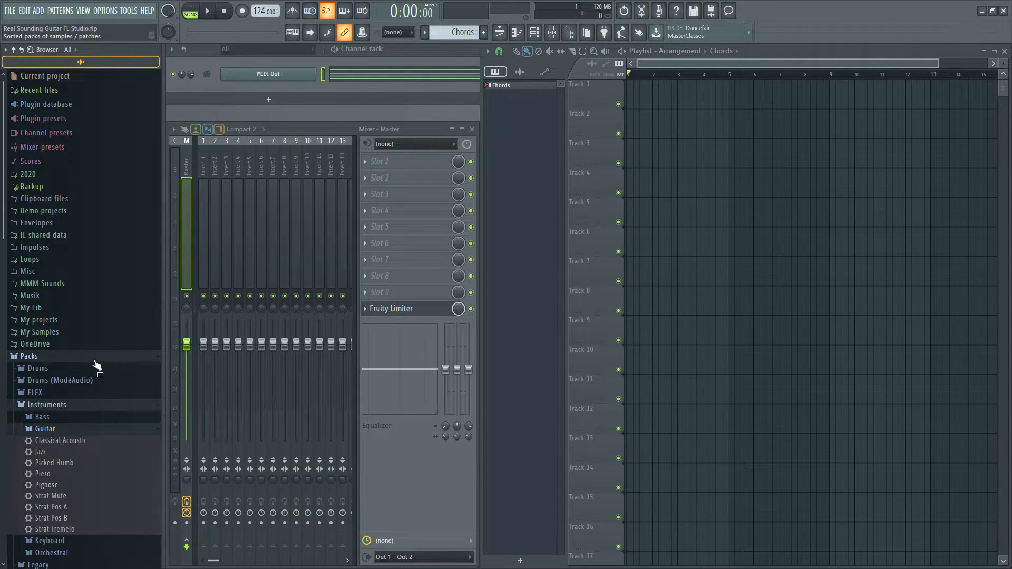
click(81, 406)
click(82, 405)
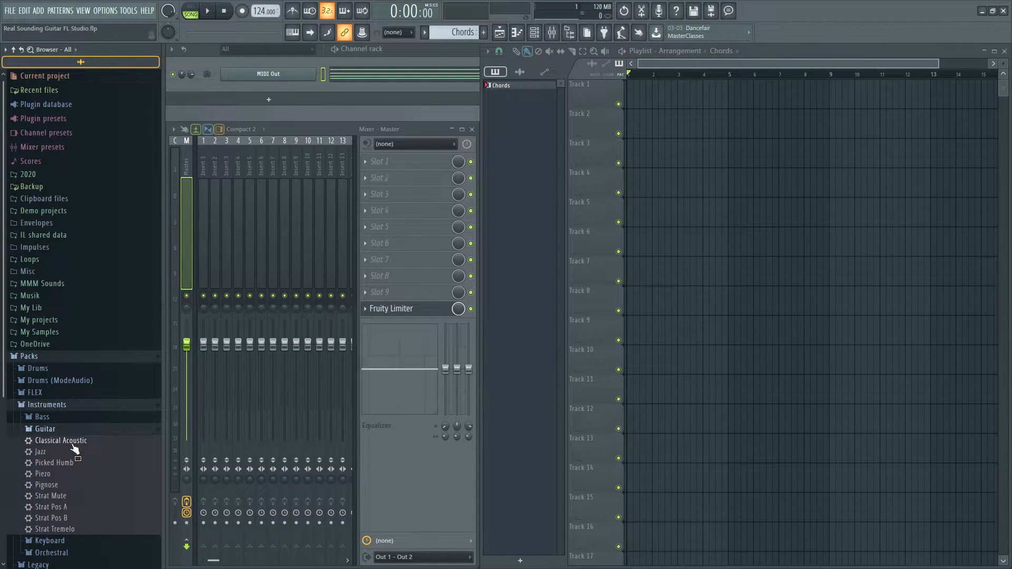
drag(73, 446, 296, 83)
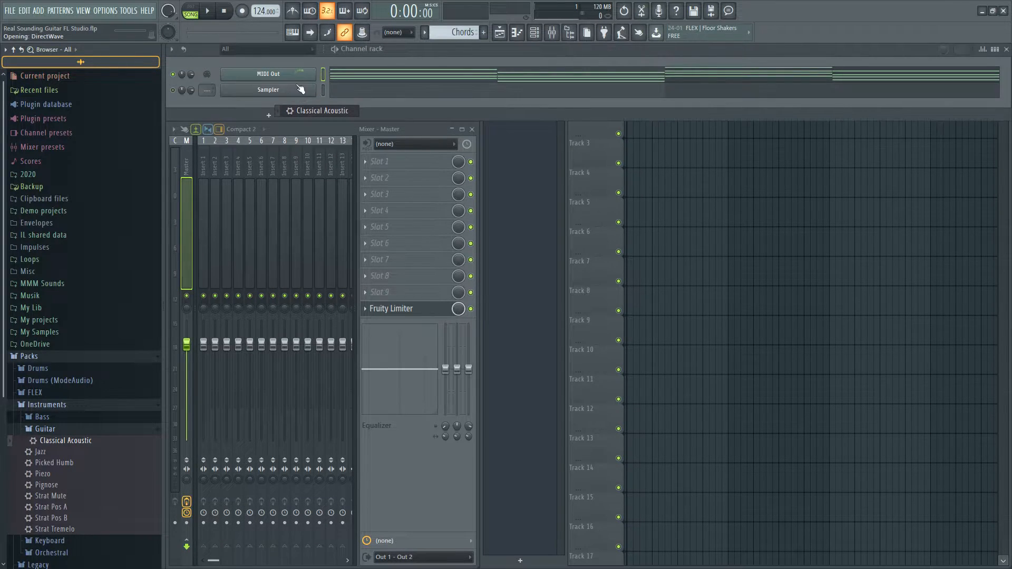
drag(416, 159, 468, 142)
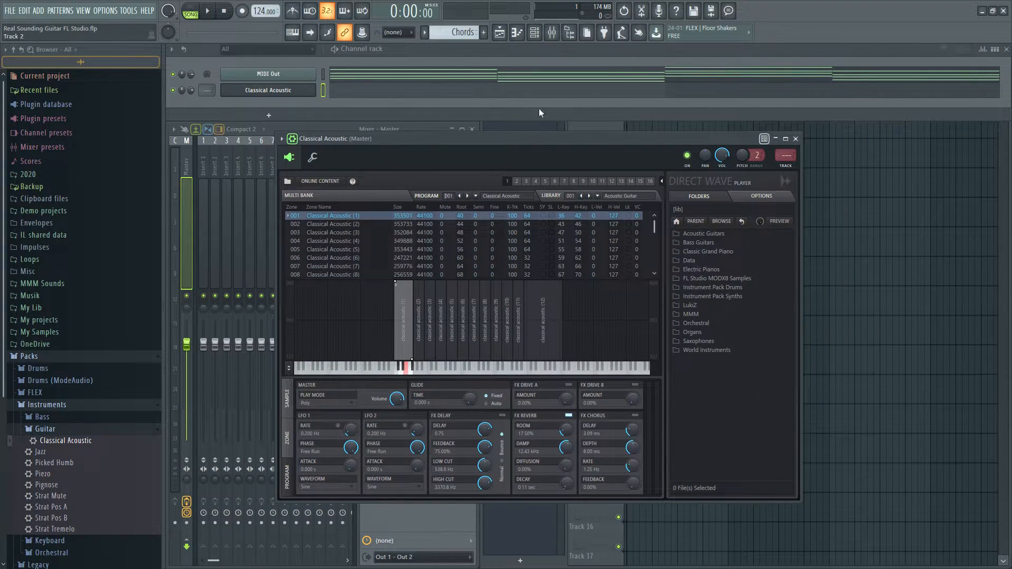
Add a Plucked! instrument channel and a Layer channel to the Channel rack
click(266, 115)
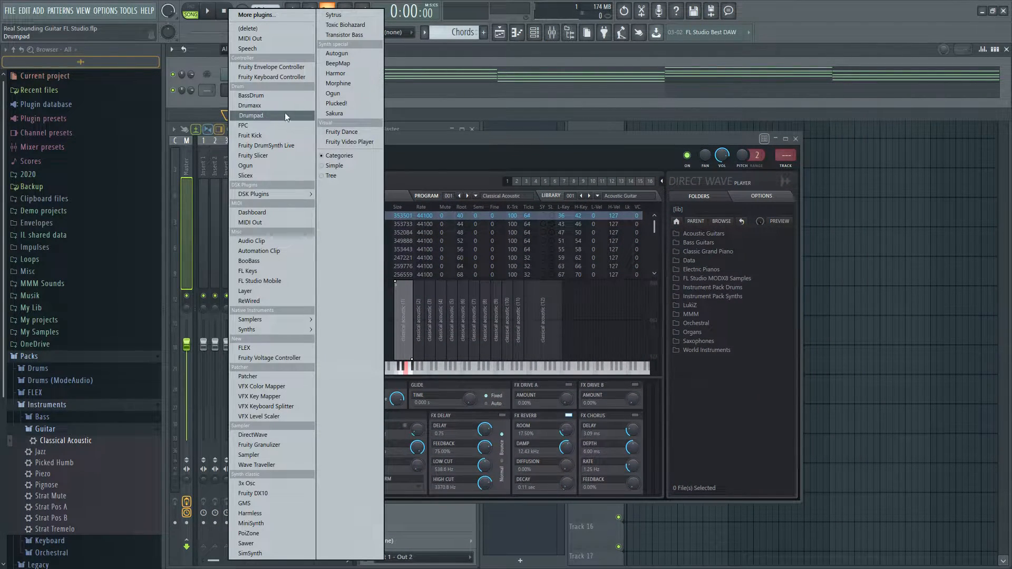
click(351, 104)
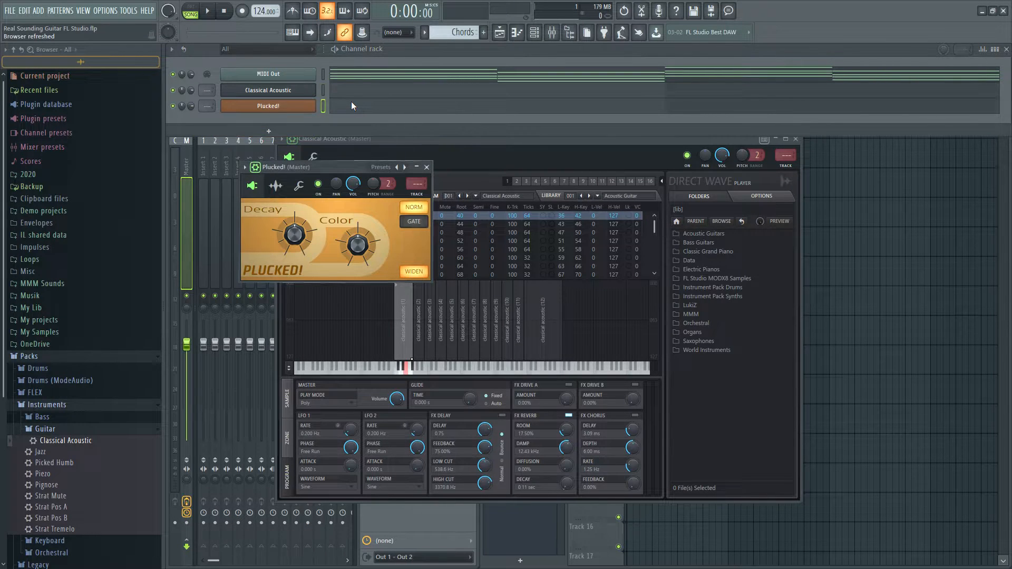
click(264, 120)
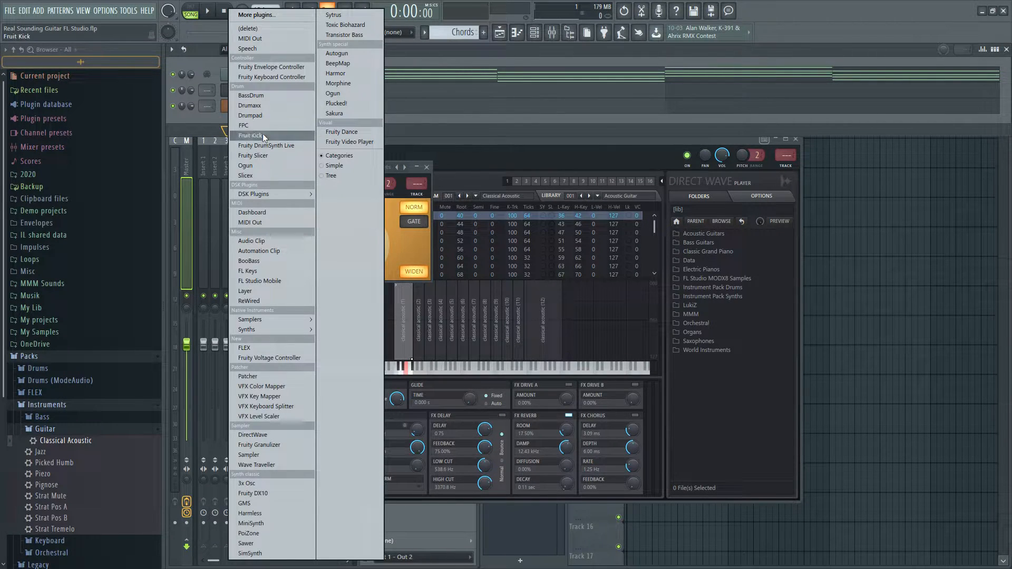
click(268, 293)
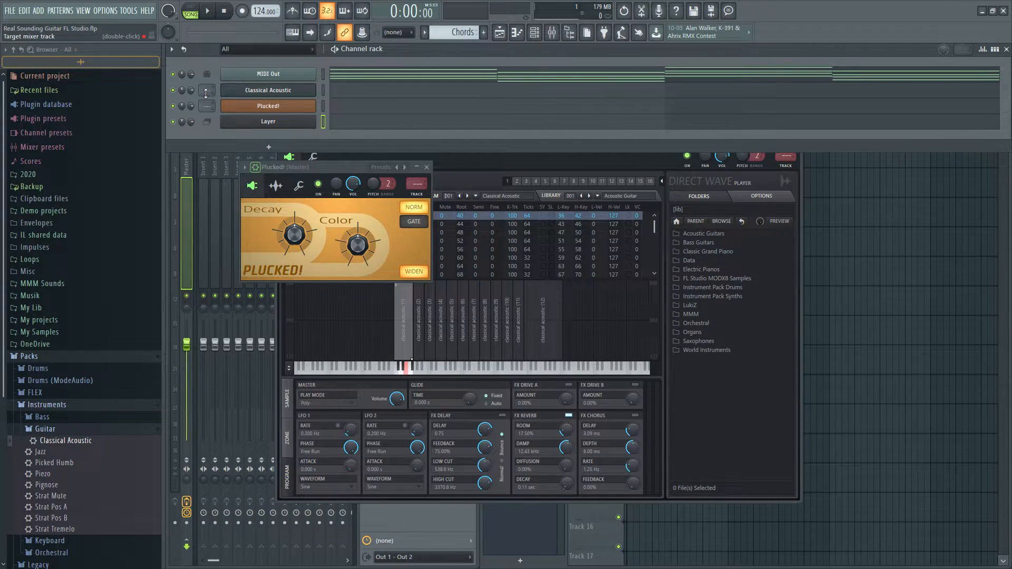
Route the Classical Acoustic and Plucked! channels to mixer tracks 1 and 2, and colour the Classical Acoustic channel red
drag(209, 91, 204, 103)
right_click(266, 95)
click(350, 115)
click(339, 108)
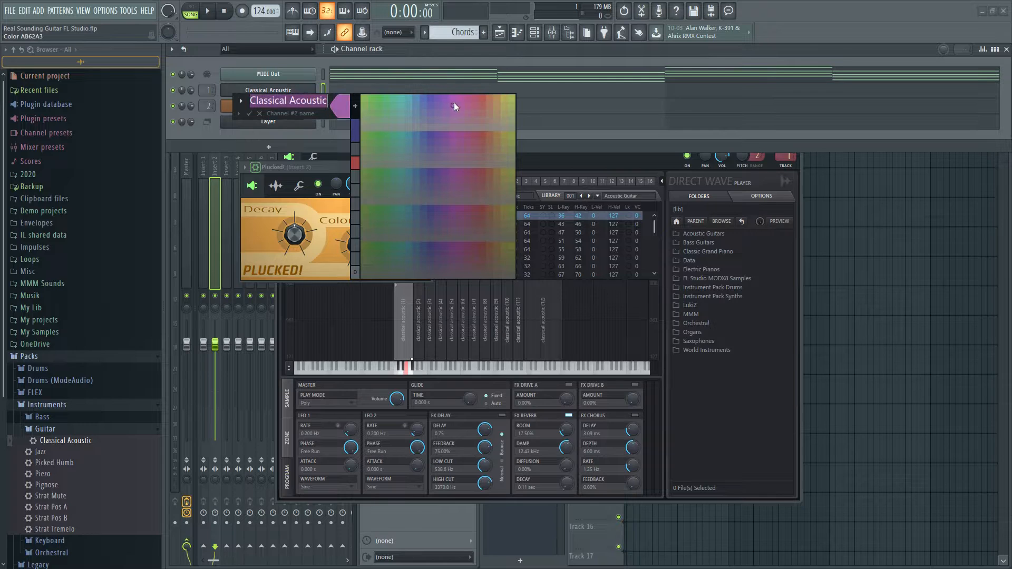
click(482, 97)
key(Return)
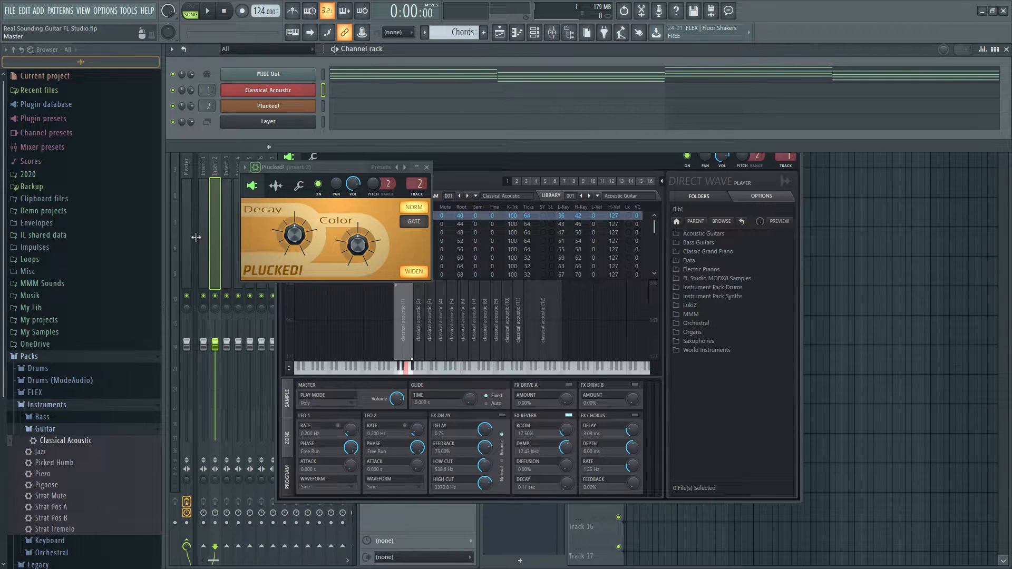
Rename mixer insert 1 as Classical Acoustic and colour it red like its channel
click(200, 231)
key(F2)
text(Classical Acoustic)
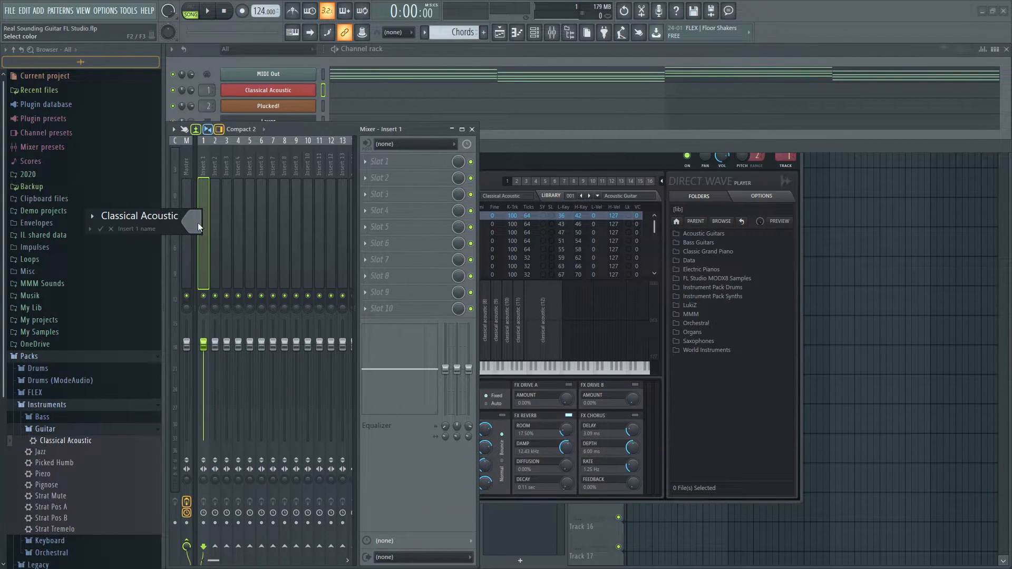
click(197, 222)
click(213, 269)
key(Return)
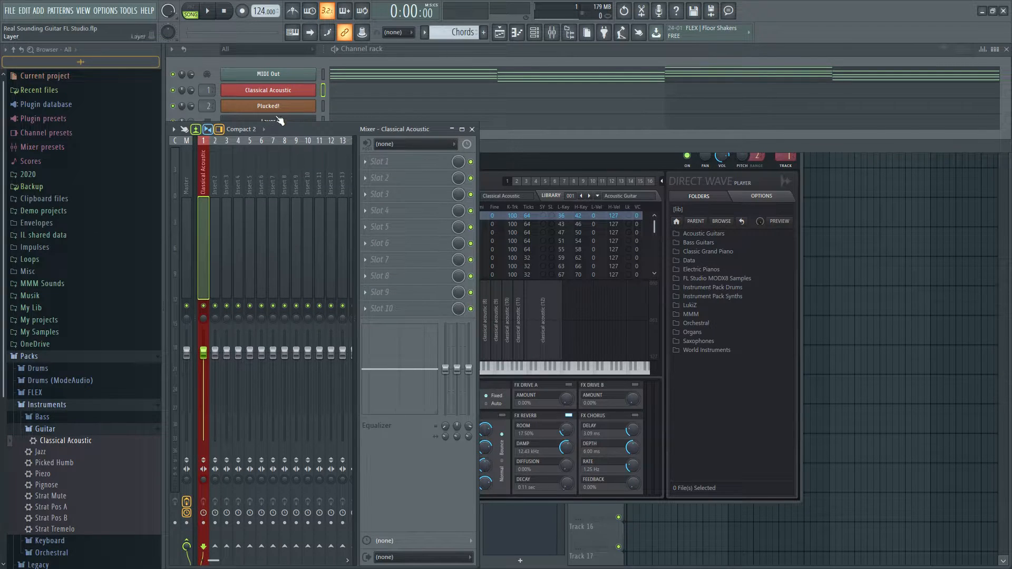
Colour the Plucked! channel with the same recently used red
right_click(286, 108)
click(357, 131)
click(363, 169)
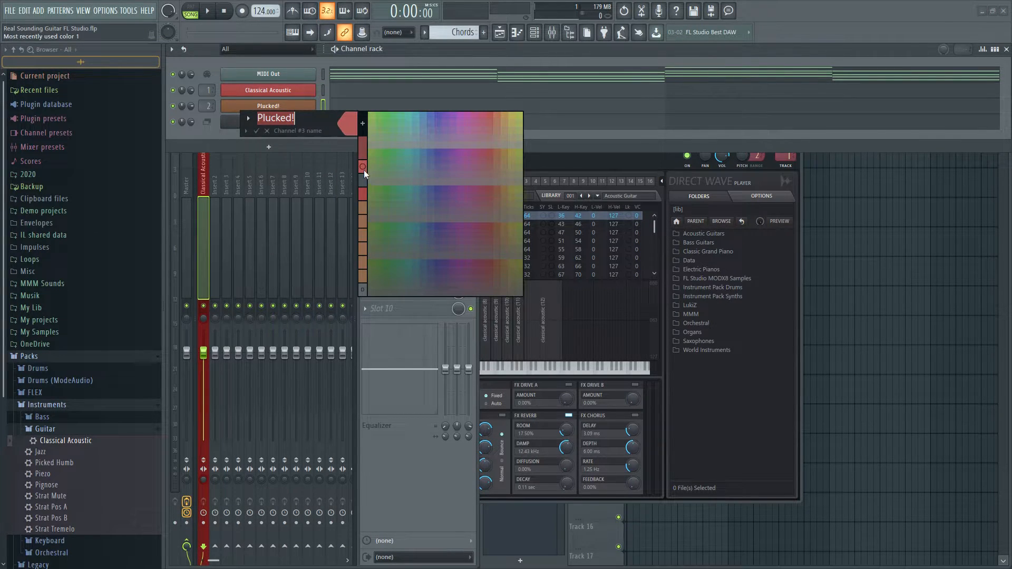
key(Return)
Rename mixer insert 2 as Plucked! and give it the matching red colour
click(209, 241)
click(214, 236)
key(F2)
text(Plucked!)
click(211, 230)
click(223, 271)
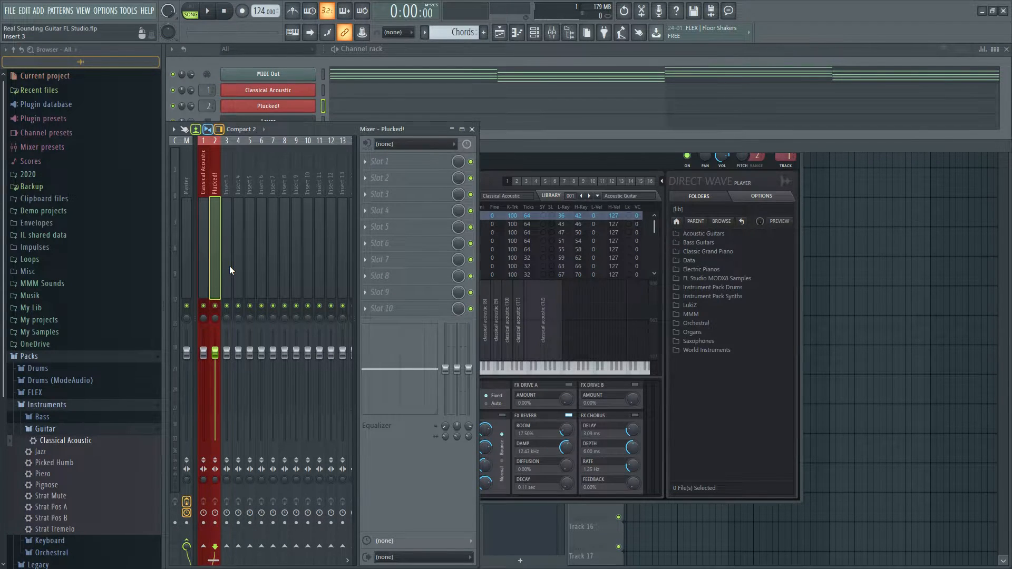
Select the Classical Acoustic and Plucked! channels one after the other to audition each sound separately
click(552, 492)
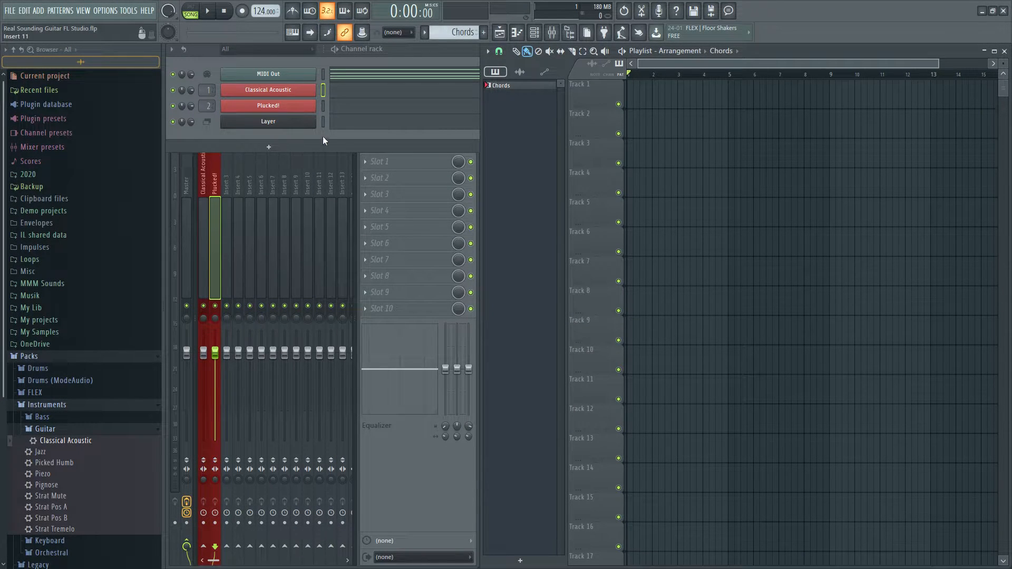
click(324, 91)
click(322, 106)
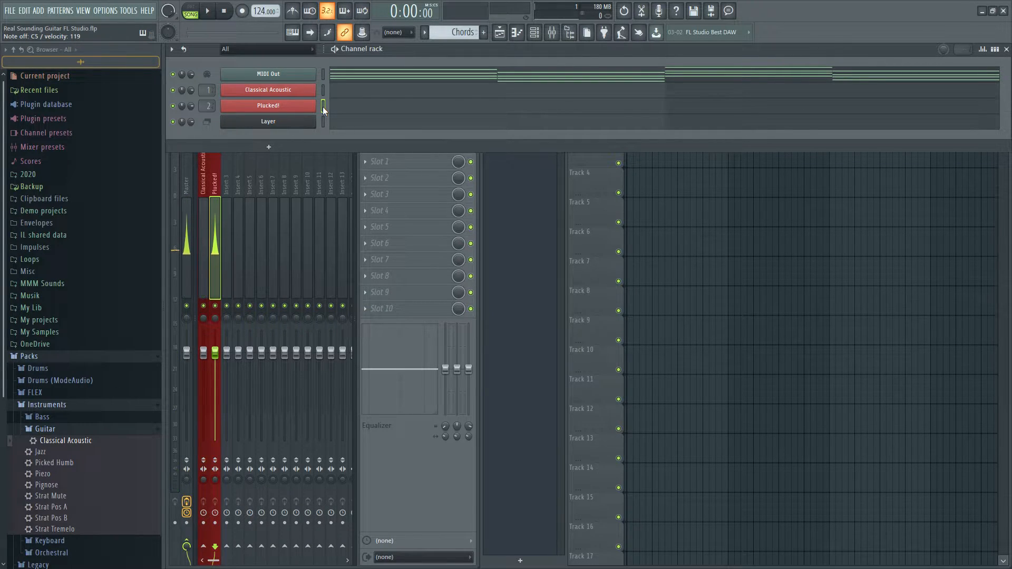
Set the Classical Acoustic and Plucked! channels as children of the Layer channel, and select the Layer to play both
click(283, 119)
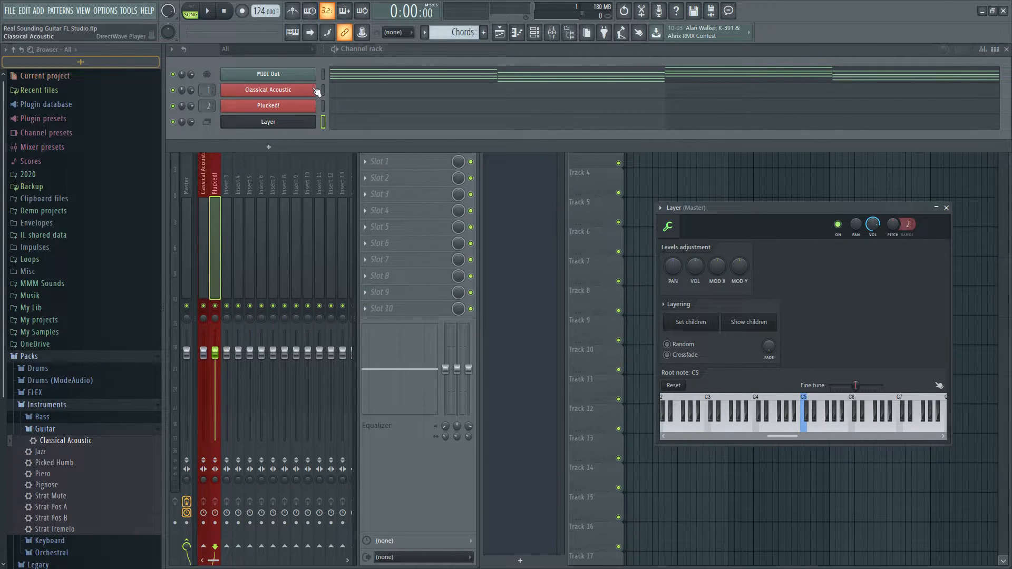
drag(324, 89, 325, 106)
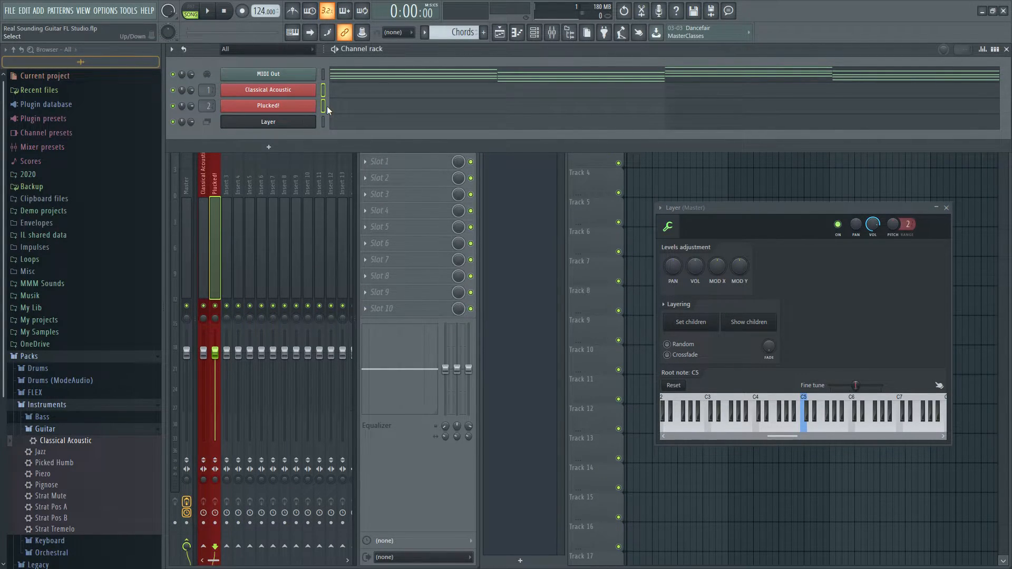
click(696, 326)
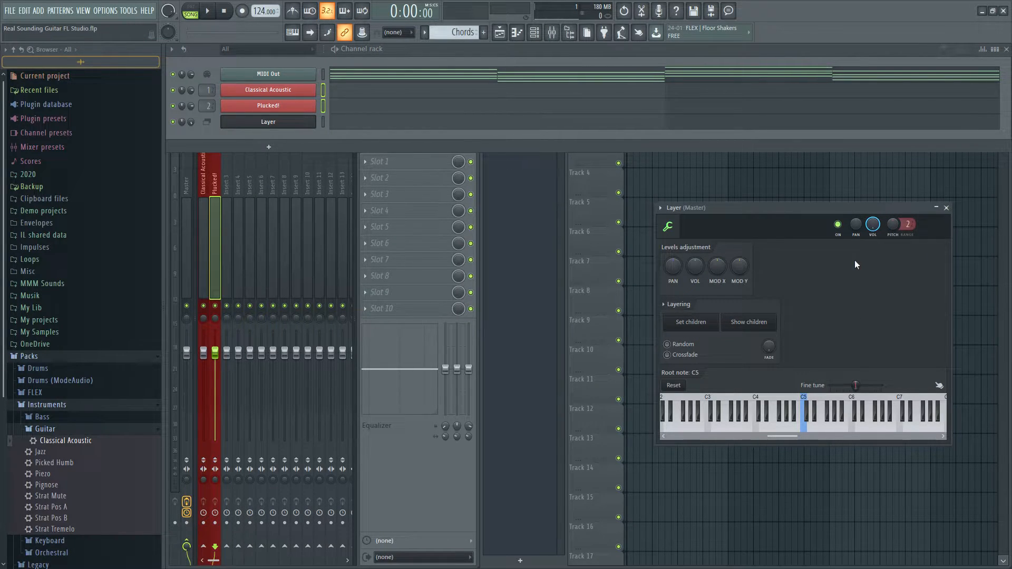
click(946, 208)
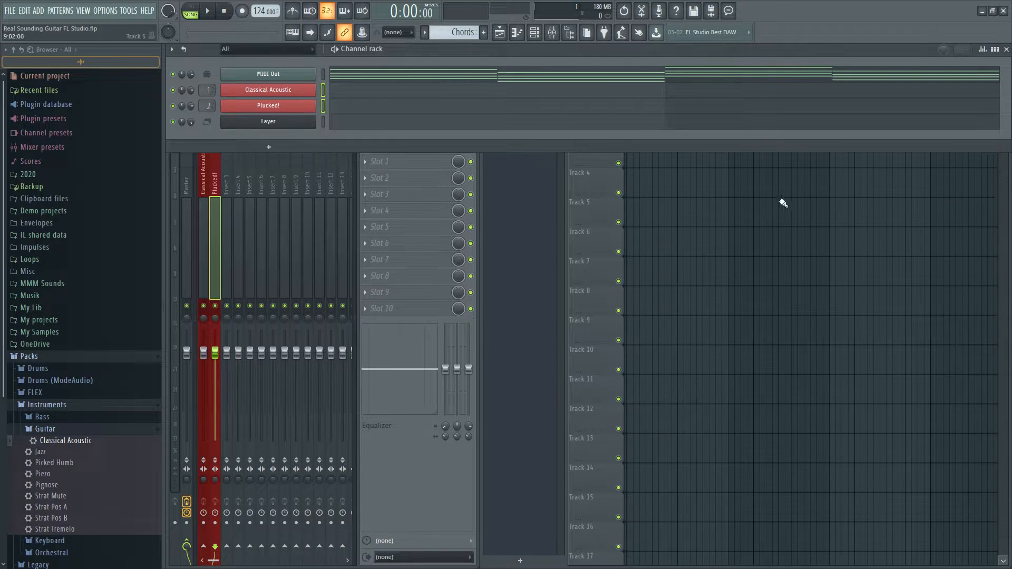
click(327, 120)
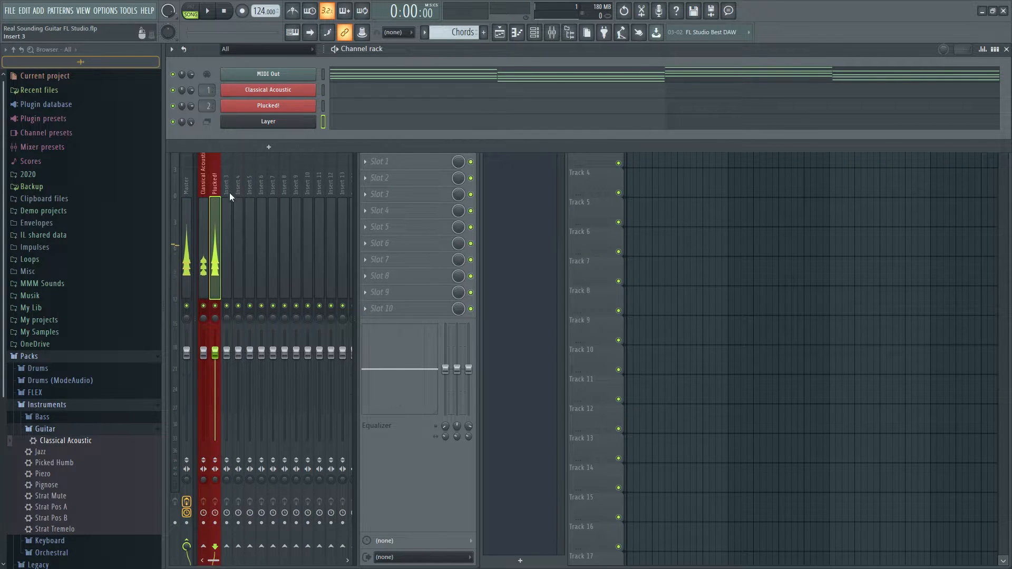
Rename mixer insert 3 as Guitar 1 and assign it a recently used colour
click(226, 234)
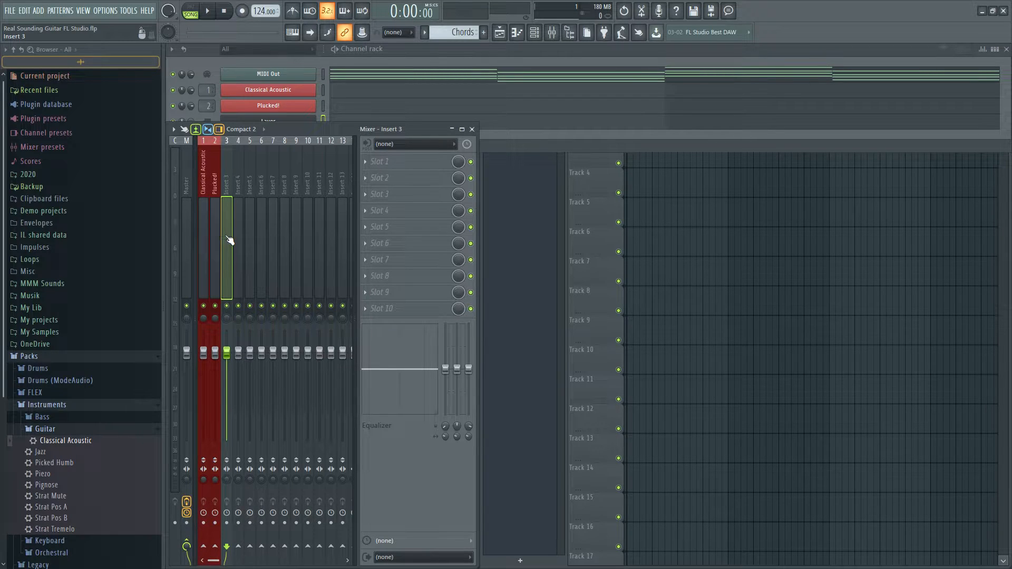
key(F2)
text(Guitar 1)
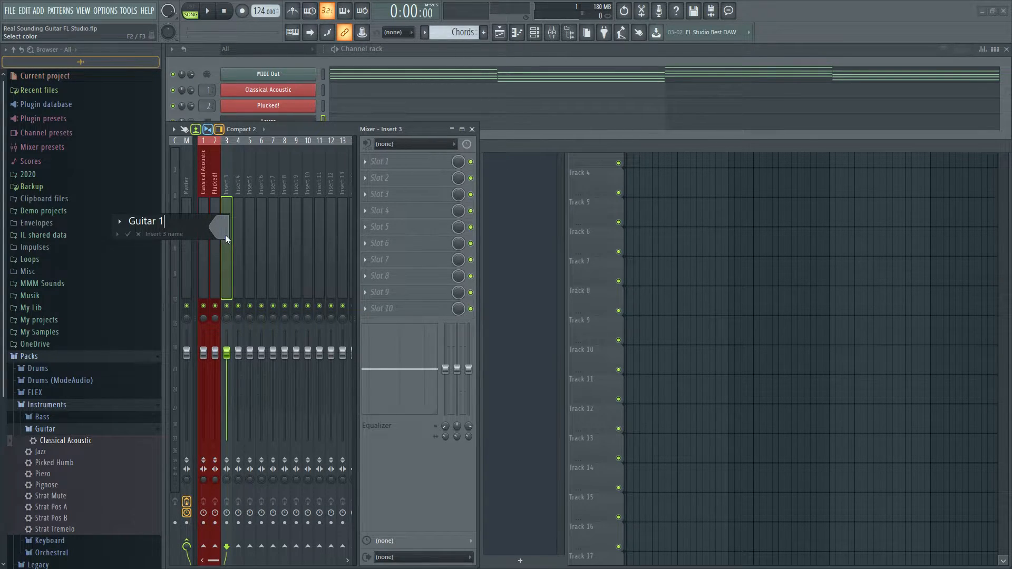
click(225, 235)
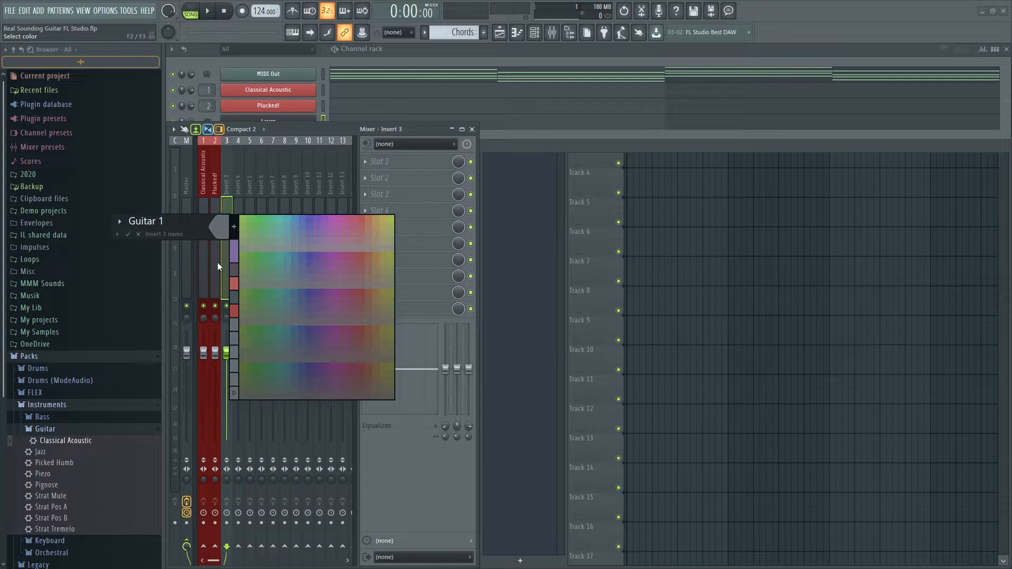
click(239, 276)
key(Return)
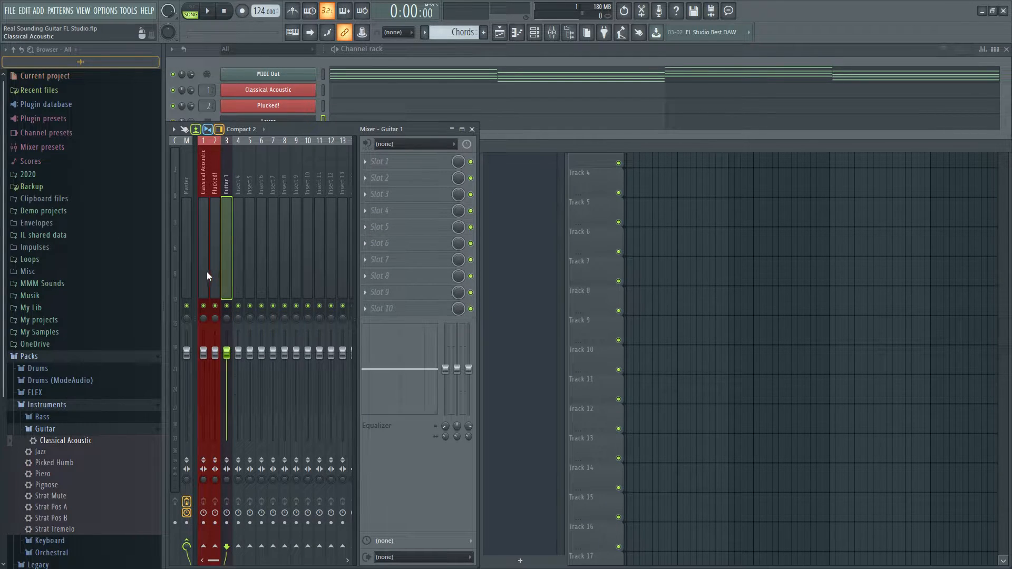
Route the Classical Acoustic and Plucked! mixer tracks only to the Guitar 1 track
click(201, 269)
ctrl+click(213, 267)
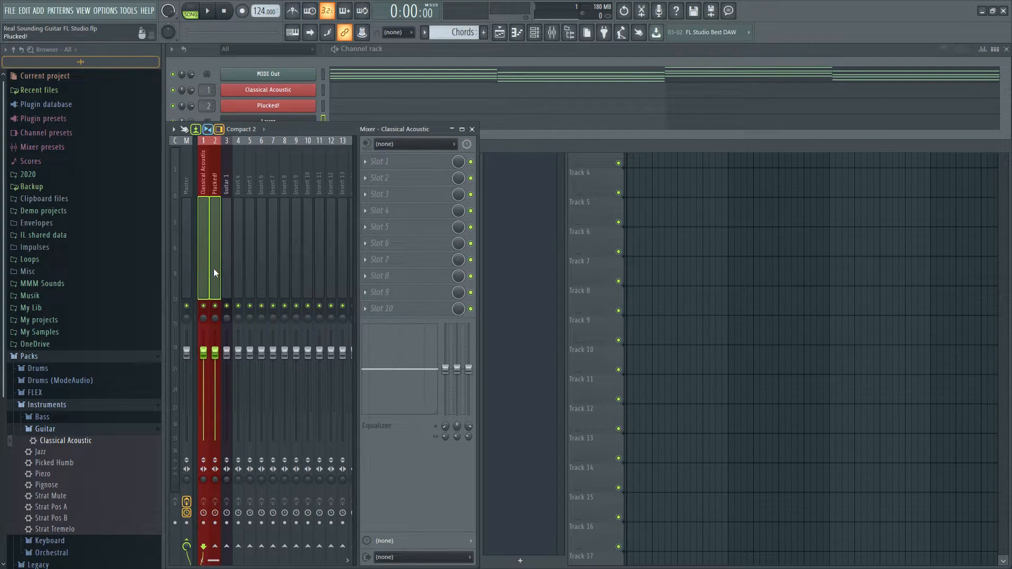
right_click(227, 547)
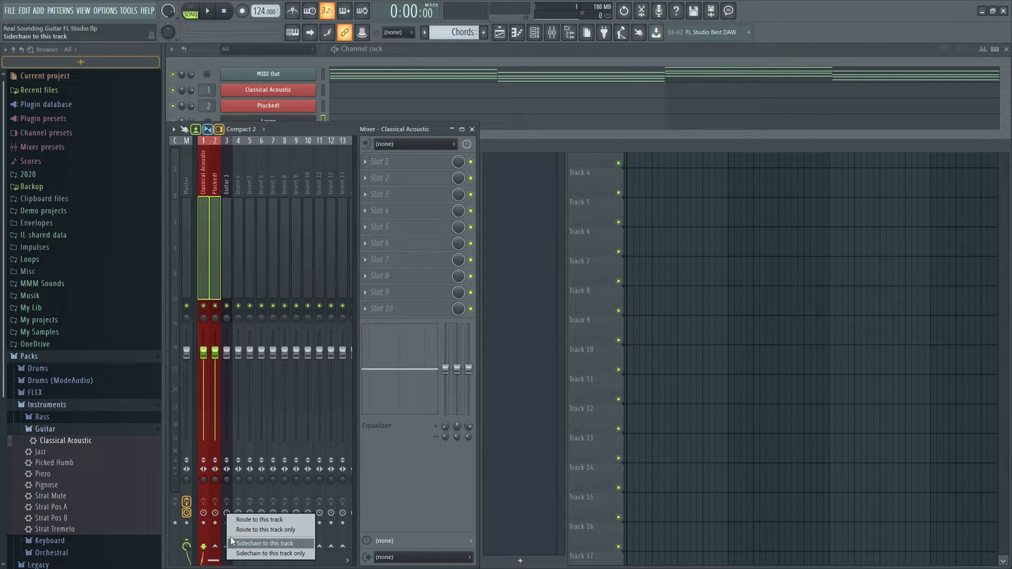
click(239, 527)
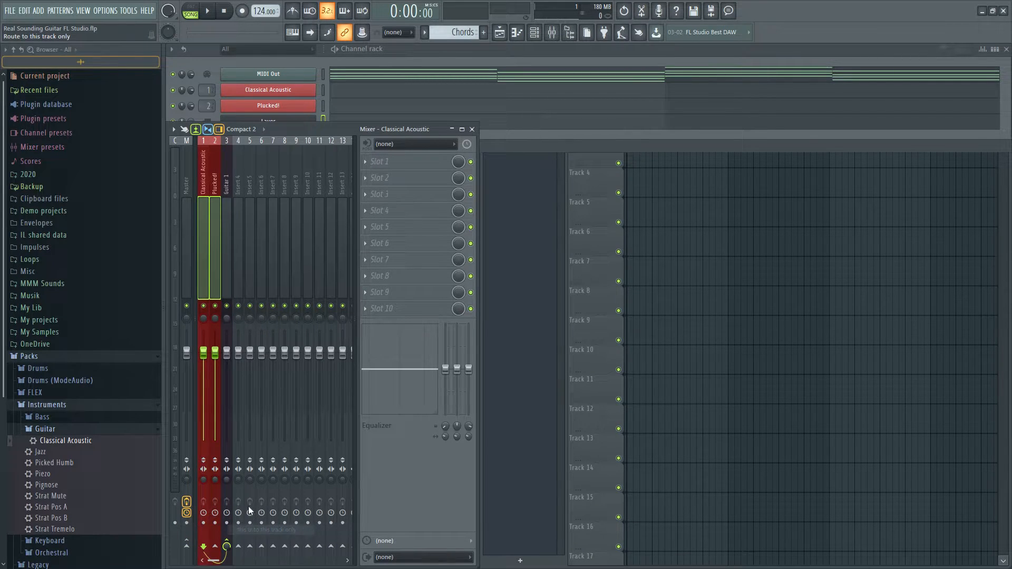
Play the Classical Acoustic and Plucked! channels individually to check their mixer routing, and select the Guitar 1 track
click(323, 92)
click(323, 105)
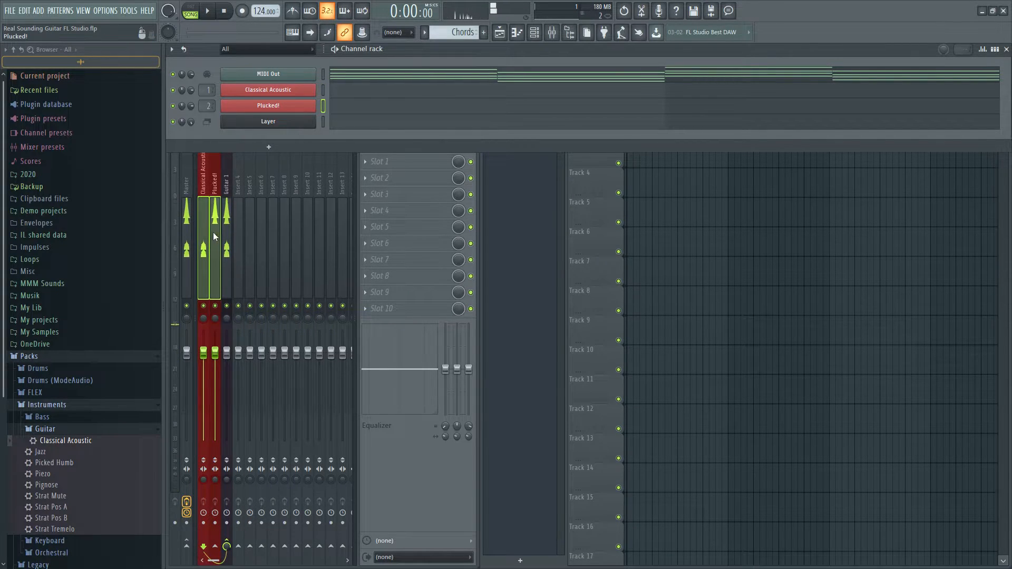
click(227, 232)
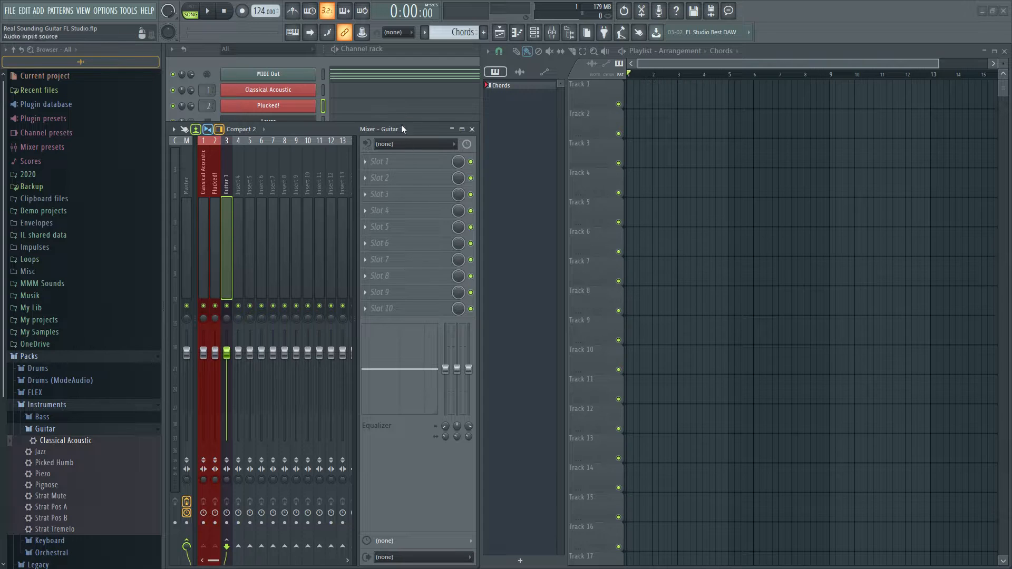
Copy all chord notes from the MIDI Out channel into the Layer channel's piano roll
click(402, 77)
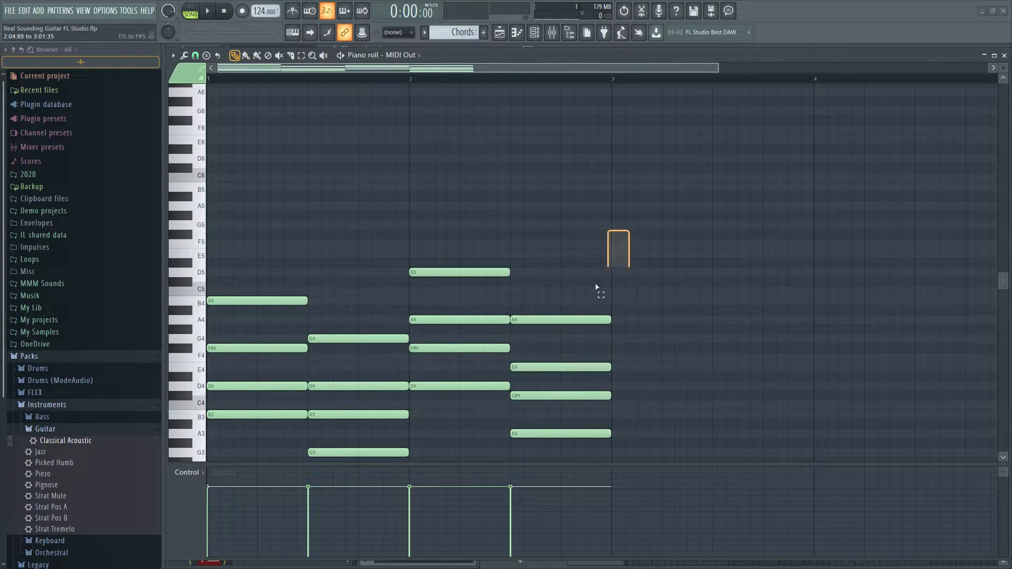
key(ctrl+a)
scroll(250, 388, down, 5)
key(F7)
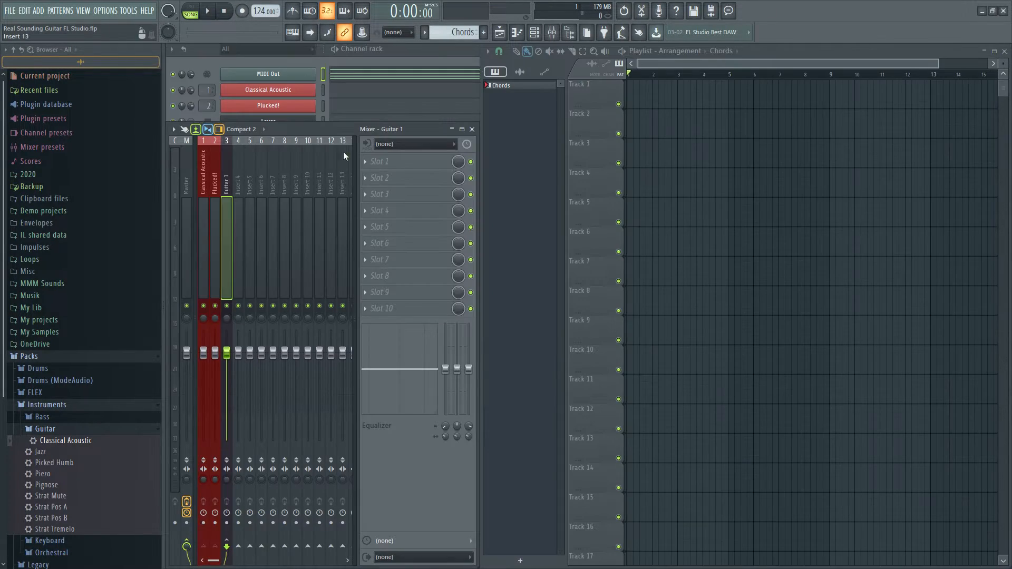
click(372, 120)
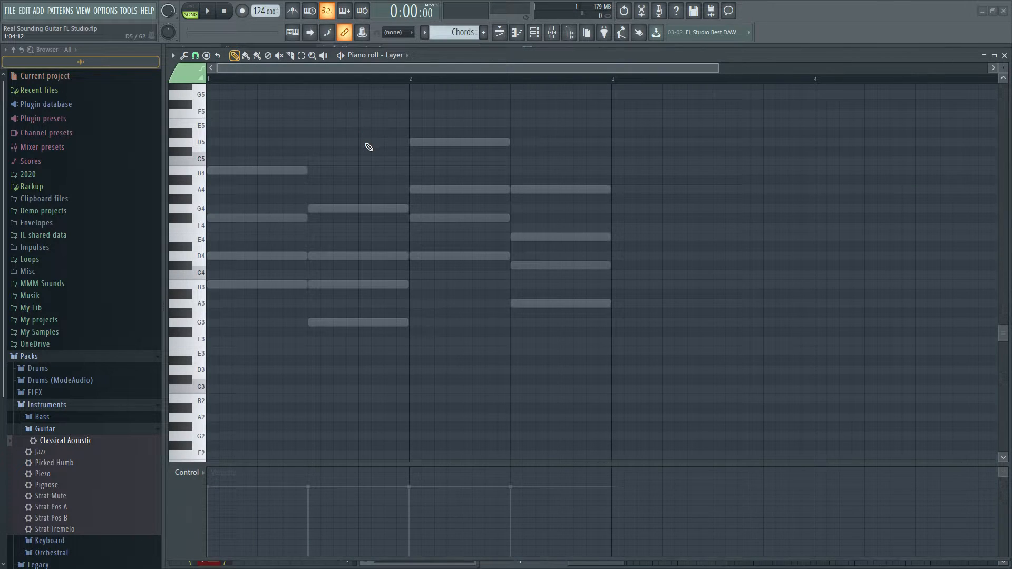
Switch playback from song to pattern mode and listen to the layered chords
key(space)
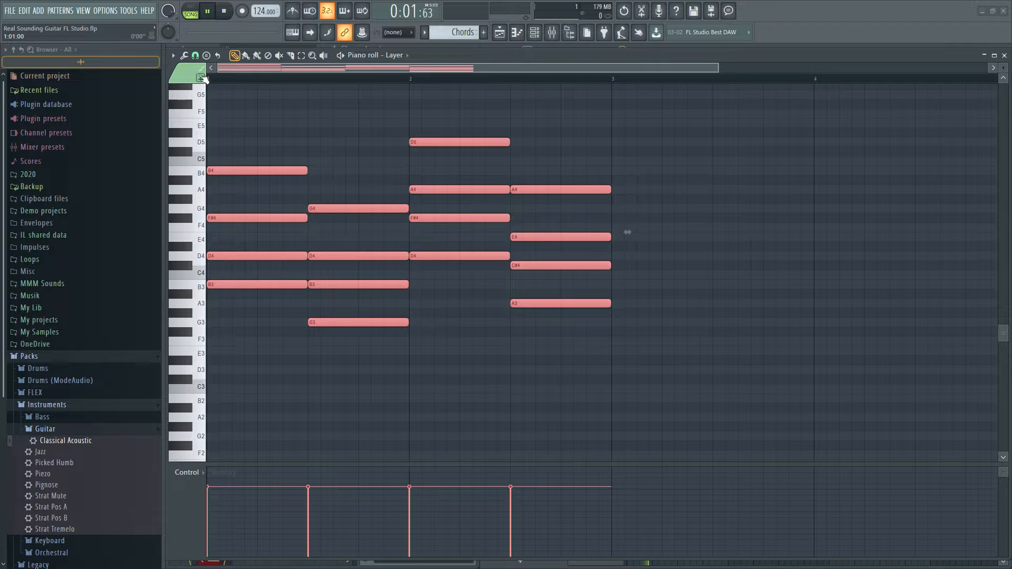
click(193, 20)
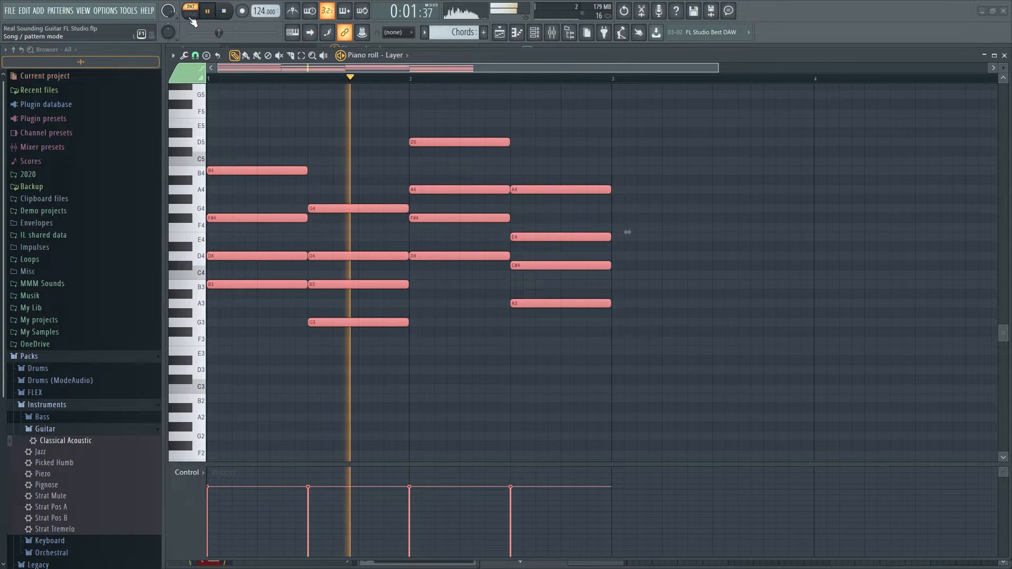
key(space)
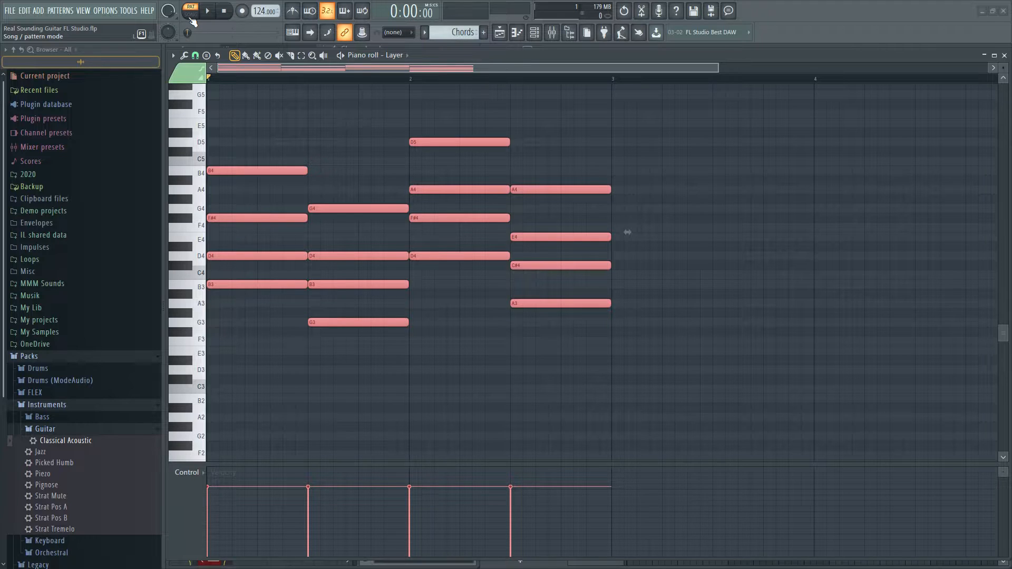
Shorten the upper notes of the first three chords to two steps and start them two steps after their bass notes
key(ctrl+d)
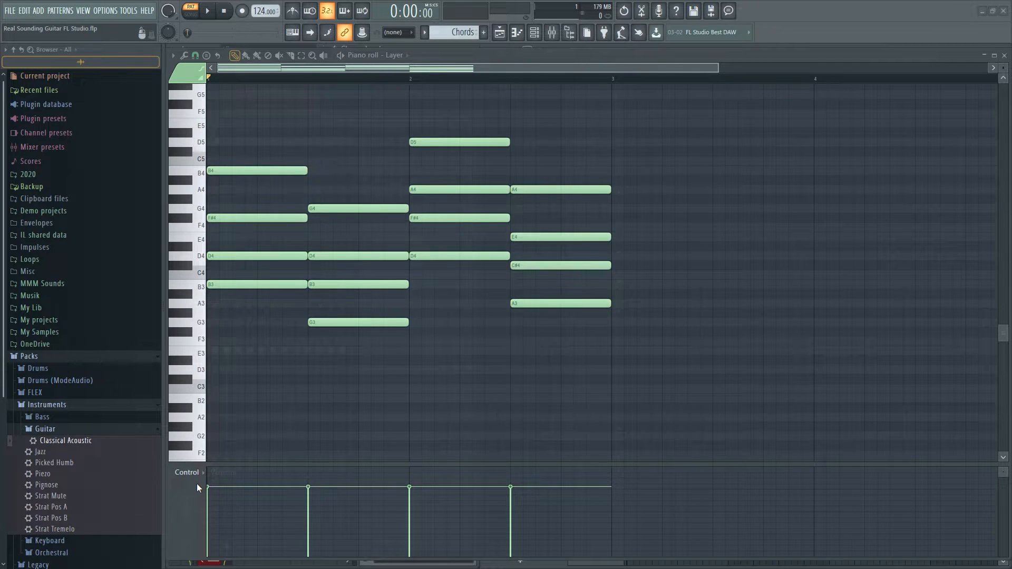
drag(261, 158, 260, 263)
drag(374, 195, 381, 315)
drag(503, 129, 463, 246)
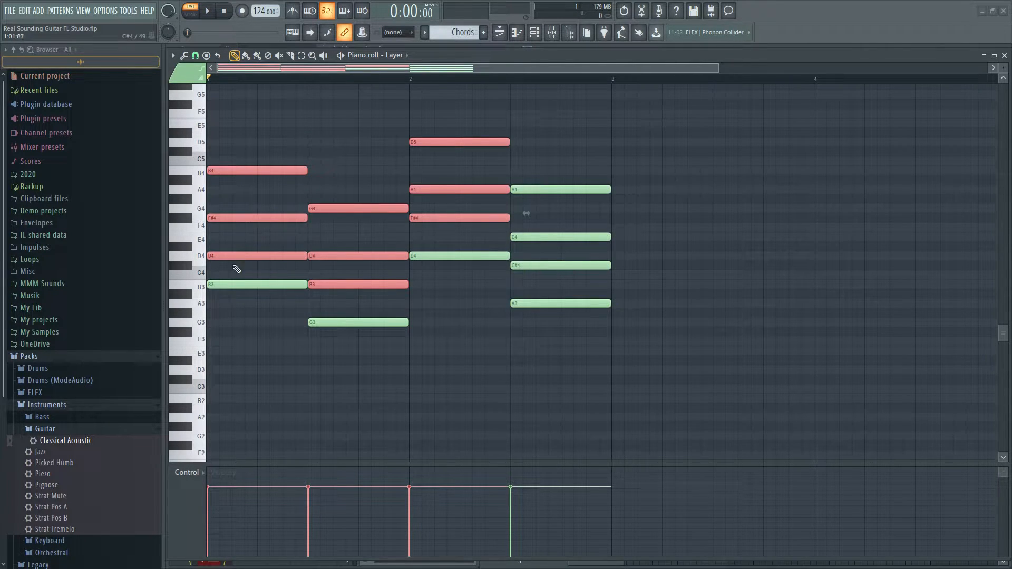
drag(305, 254, 272, 327)
key(space)
Shorten the bass notes of the first three chords to two steps and listen to the pattern
key(space)
drag(353, 316, 351, 339)
drag(484, 235, 427, 256)
key(space)
Duplicate the bass notes of the first three chords five steps later and listen to the pattern
key(space)
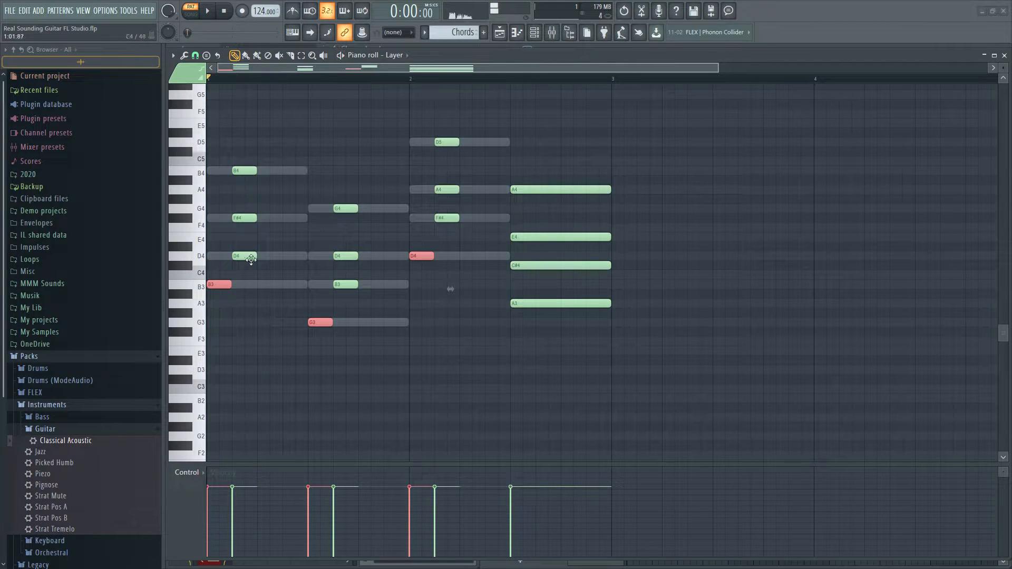
drag(222, 284, 285, 281)
Lengthen the upper notes of the first three chords to three steps and listen to the pattern
key(space)
key(space)
drag(246, 147, 241, 290)
drag(348, 196, 348, 316)
drag(445, 124, 476, 223)
key(space)
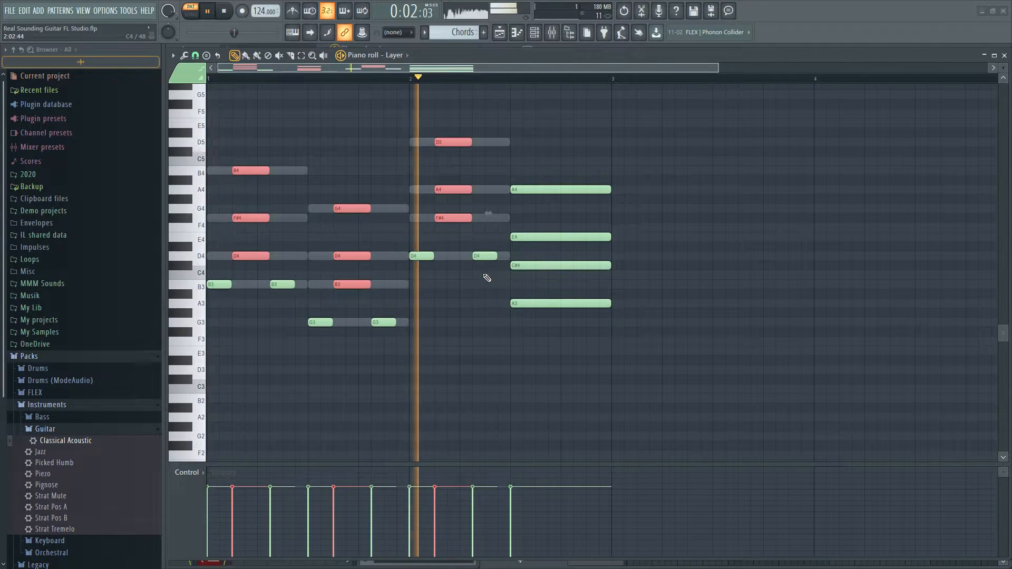
key(space)
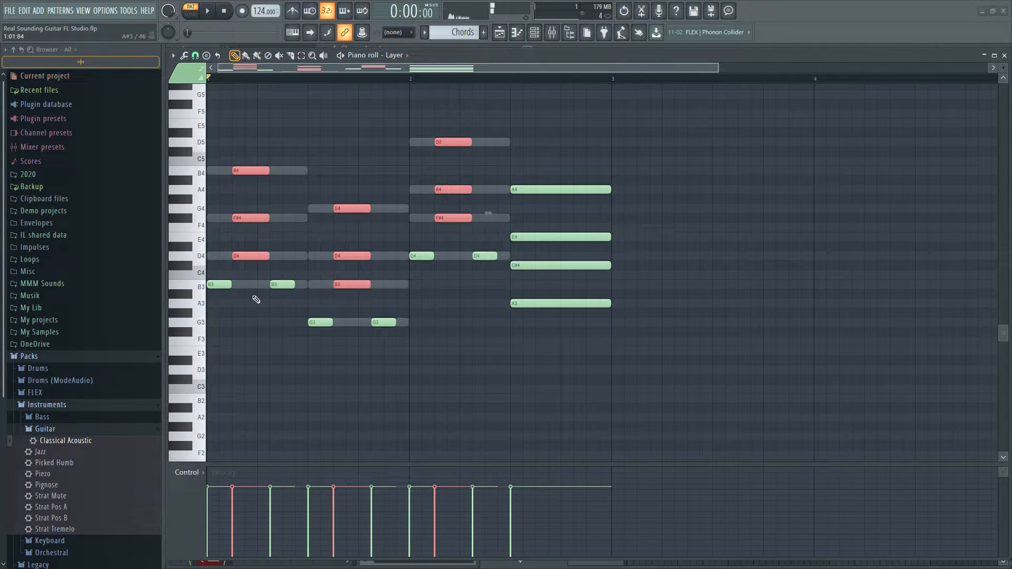
Duplicate the upper notes of the first three chords four steps later and shorten the copies to one step
drag(260, 252, 311, 251)
key(space)
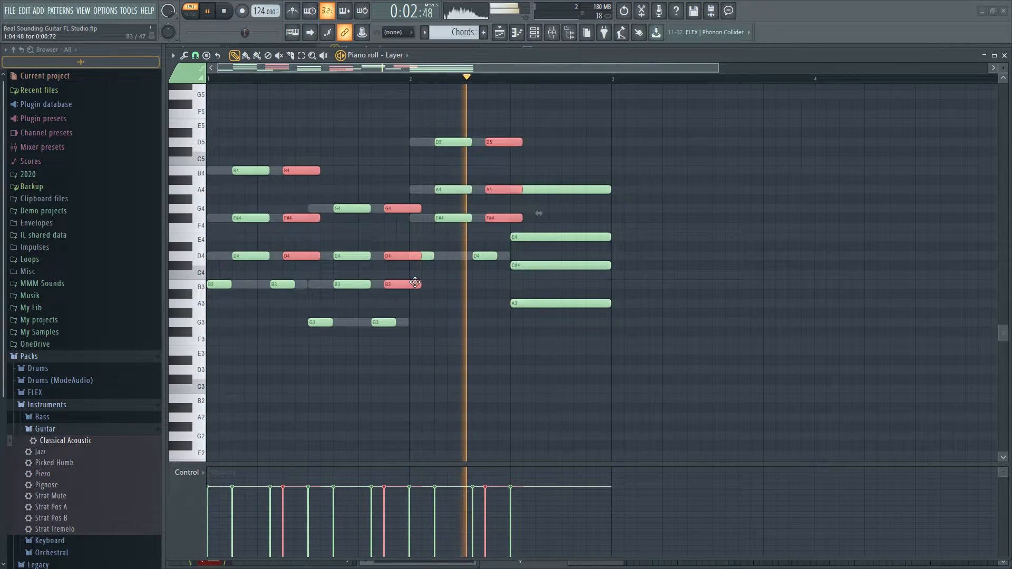
key(space)
drag(420, 285, 396, 287)
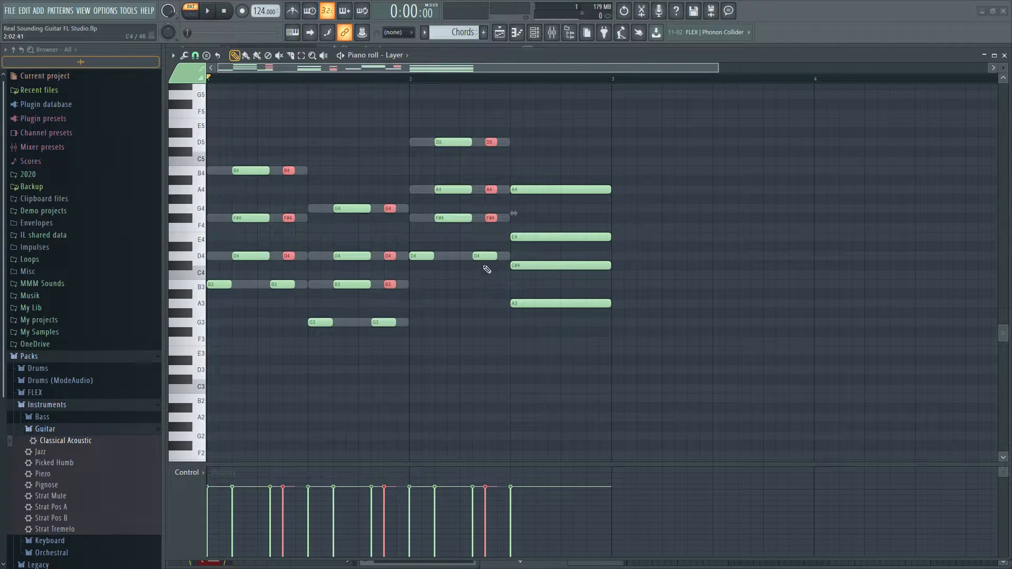
Shorten the repeated bass notes of the first three chords to one step and listen to the pattern
drag(489, 244, 479, 278)
drag(392, 312, 376, 328)
mouse_move(277, 273)
mouse_down()
mouse_move(275, 297)
mouse_move(280, 281)
mouse_up()
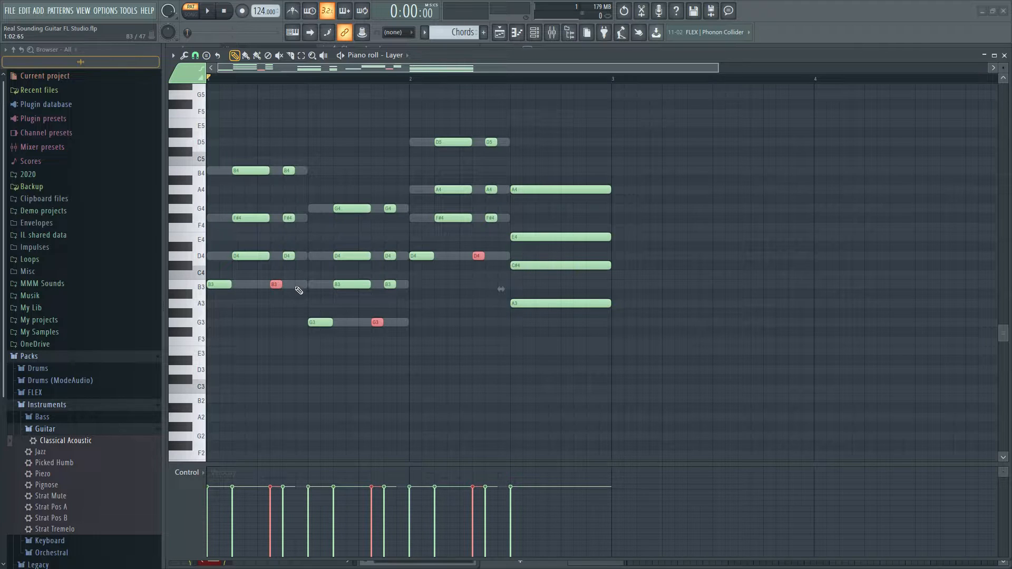
key(space)
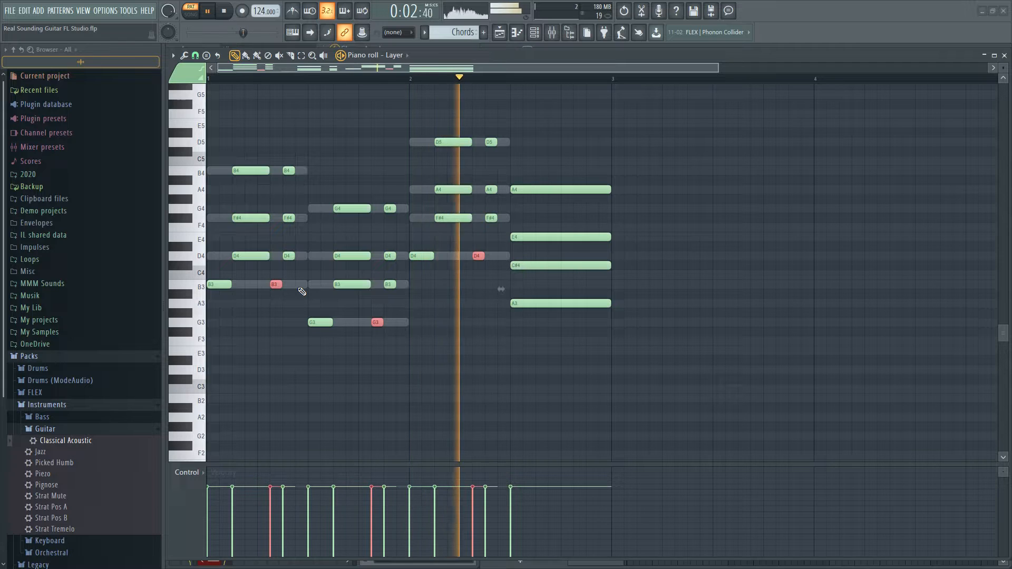
key(space)
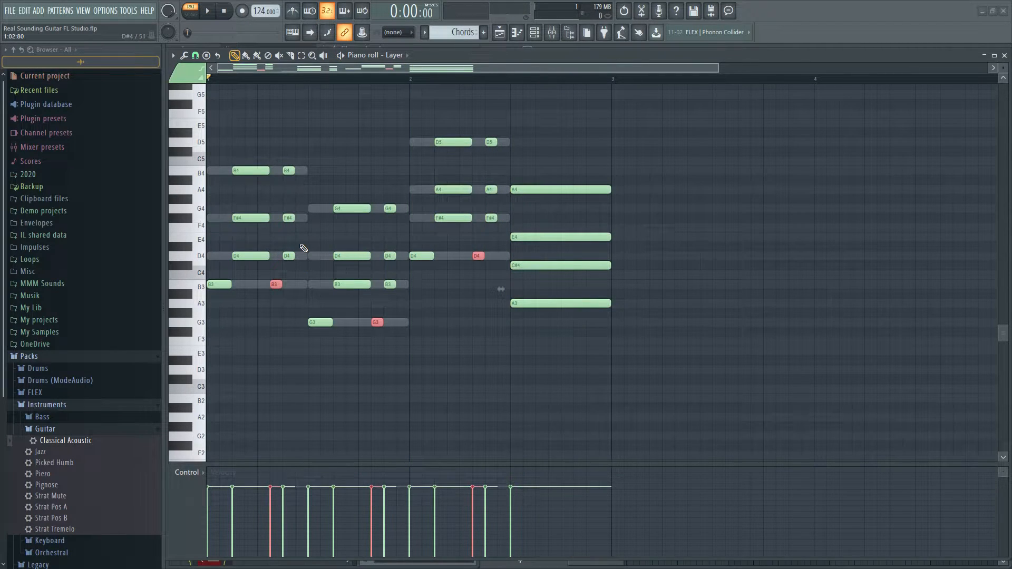
Move the lowest note of each repeated upper chord one step later and play the pattern against the metronome
click(287, 255)
shift+click(390, 284)
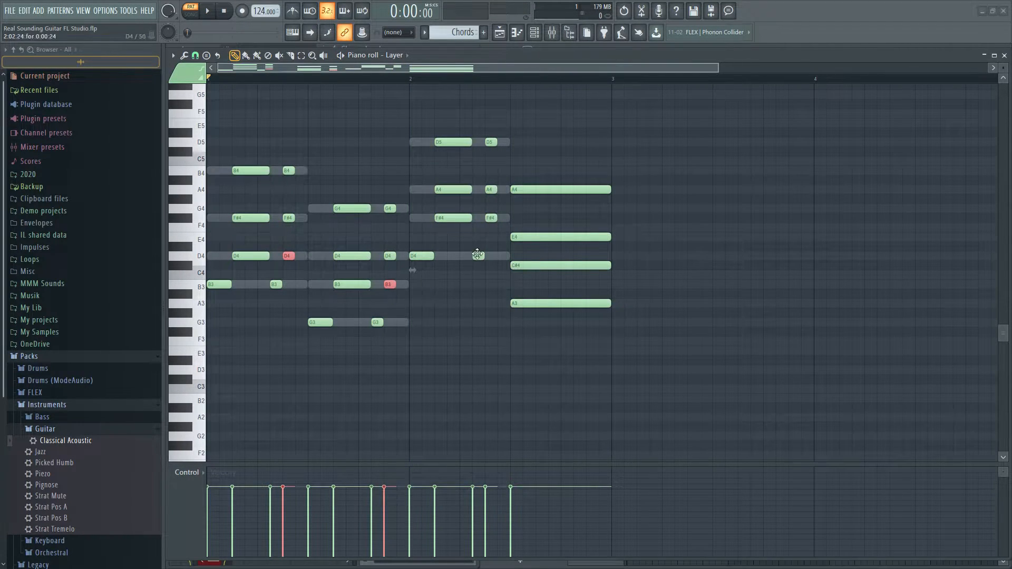
shift+click(490, 218)
drag(492, 219, 501, 221)
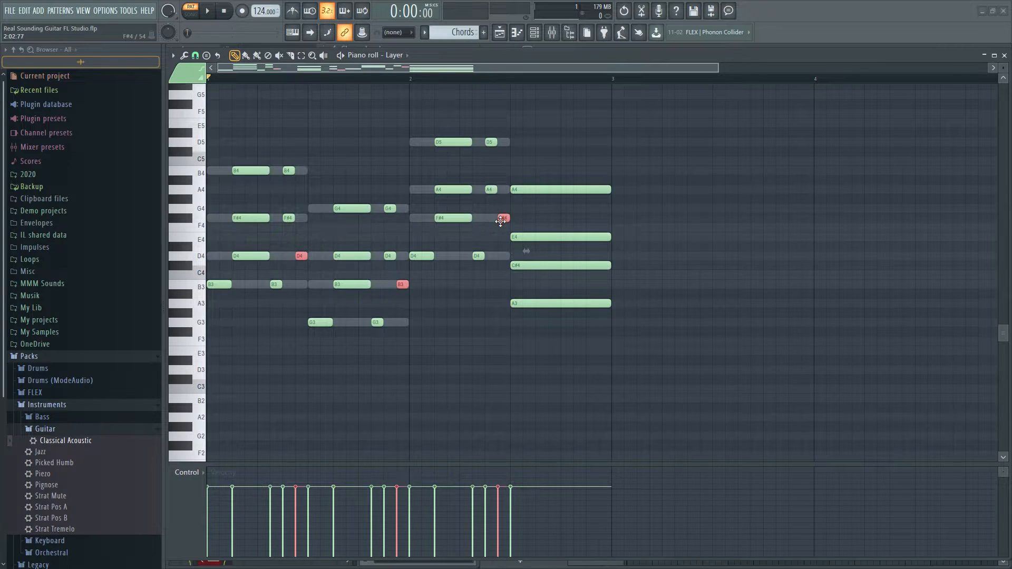
key(space)
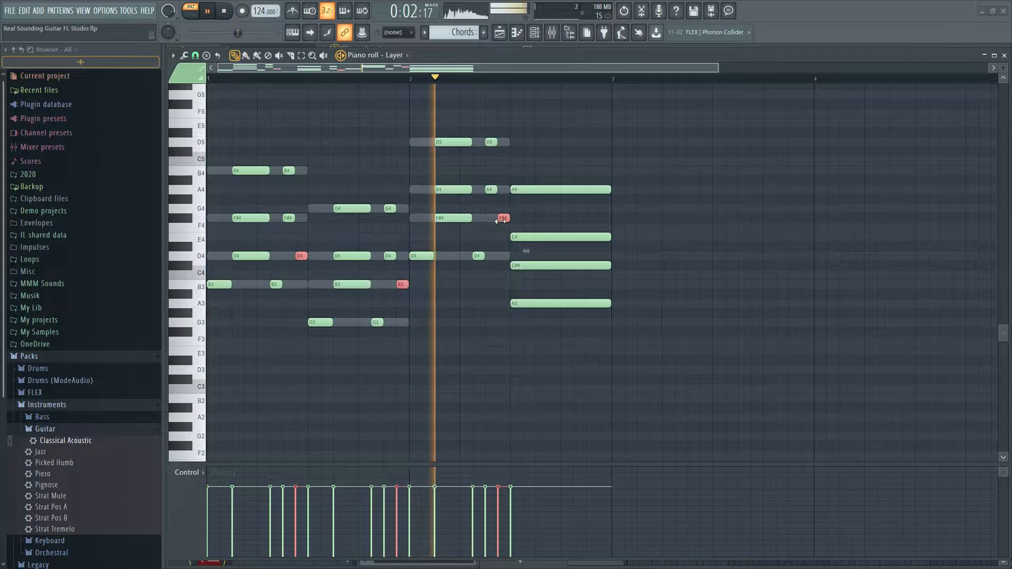
click(296, 10)
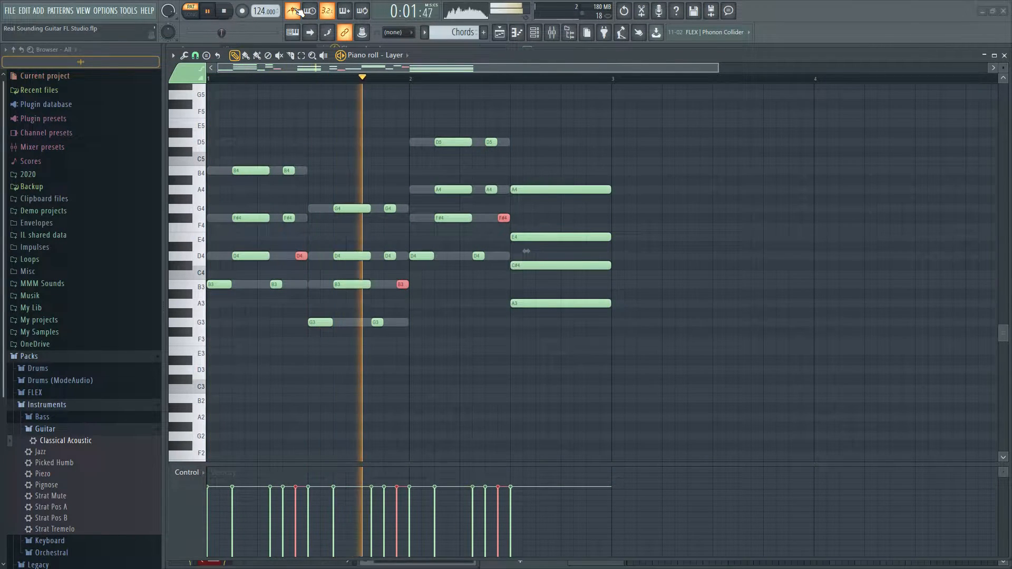
key(space)
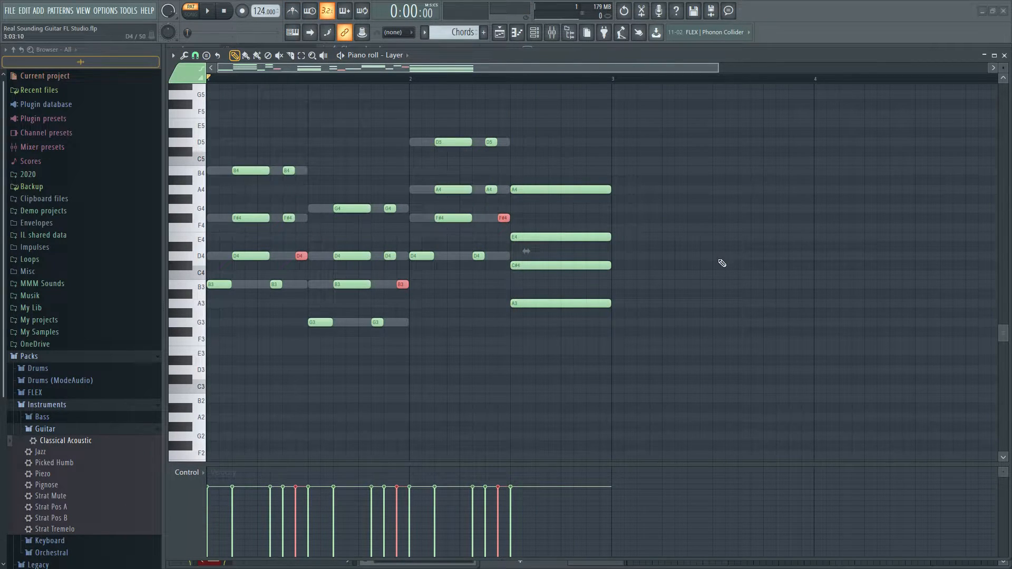
Move the last chord's C#4 two steps and its E4 three steps after the chord's start, playing from that point
drag(722, 263, 608, 300)
scroll(467, 292, up, 3)
scroll(463, 340, up, 1)
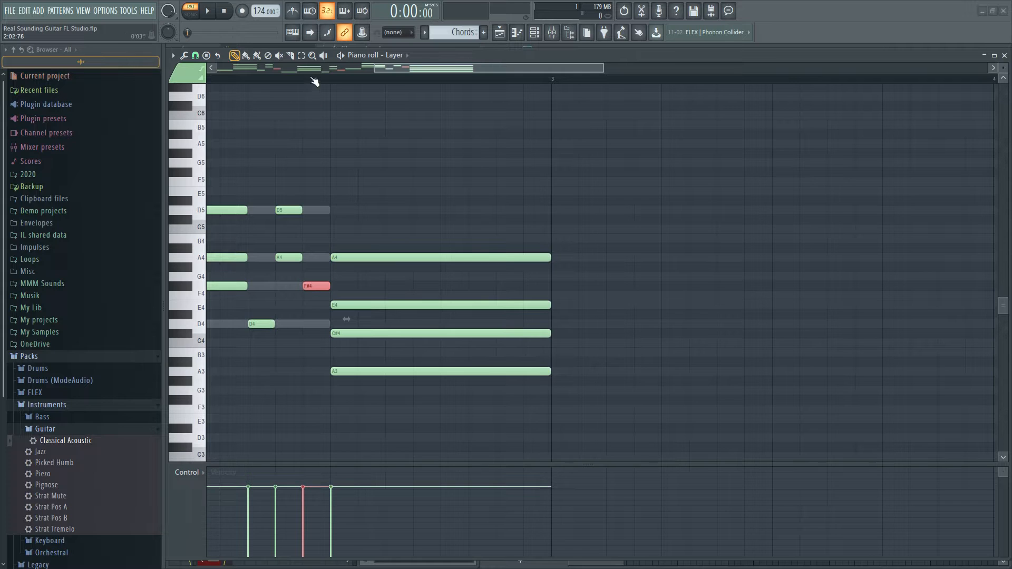
click(338, 80)
key(space)
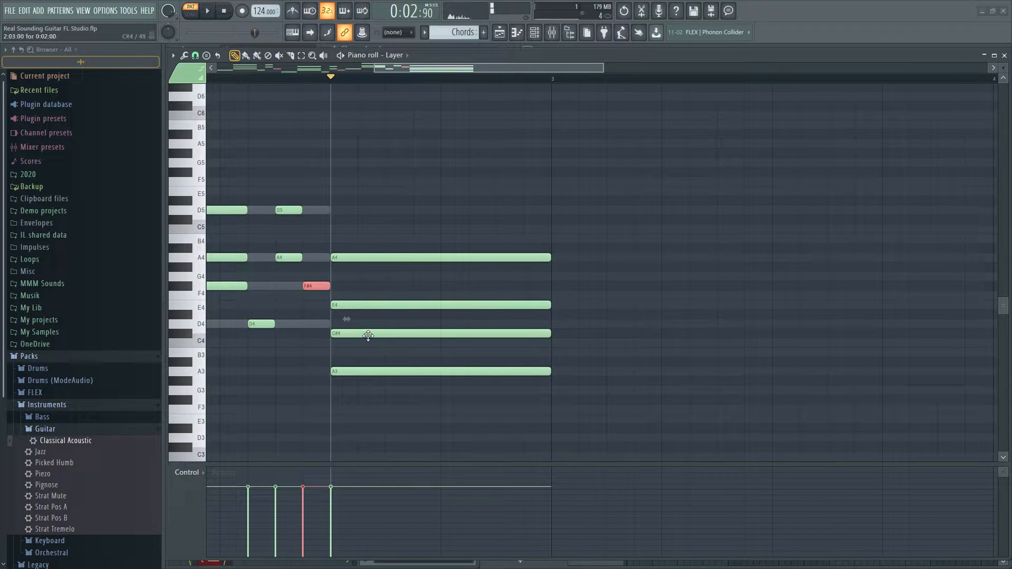
drag(368, 335, 423, 335)
drag(390, 296, 515, 307)
right_click(445, 298)
key(space)
key(space)
Shorten the last chord's C#4 and E4 to two steps and add a second C#4 directly after the E4
drag(602, 336, 444, 336)
drag(617, 301, 468, 306)
click(470, 334)
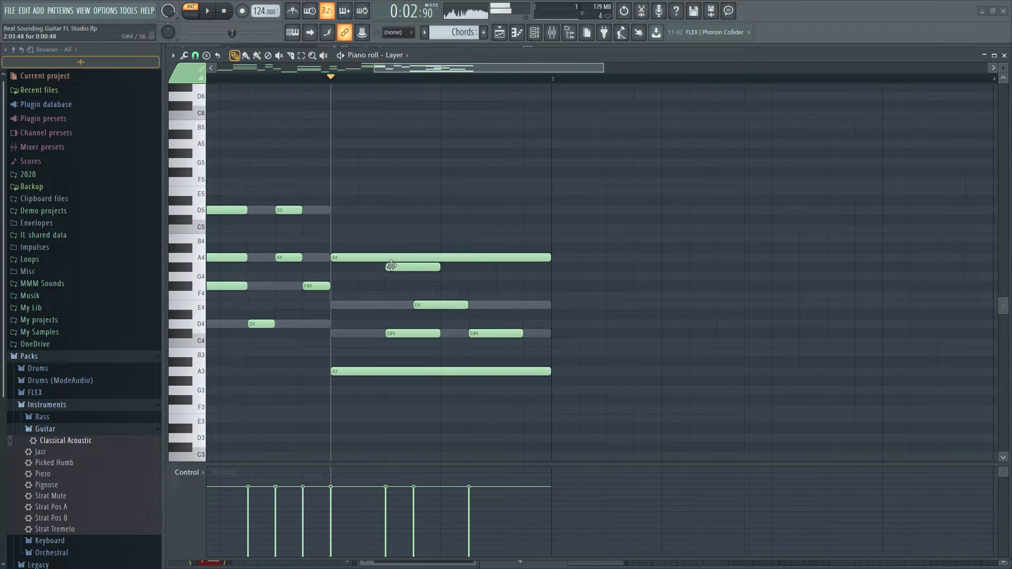
Move the last chord's A4 six steps after the chord's start and listen to the phrase
drag(389, 258, 554, 257)
key(space)
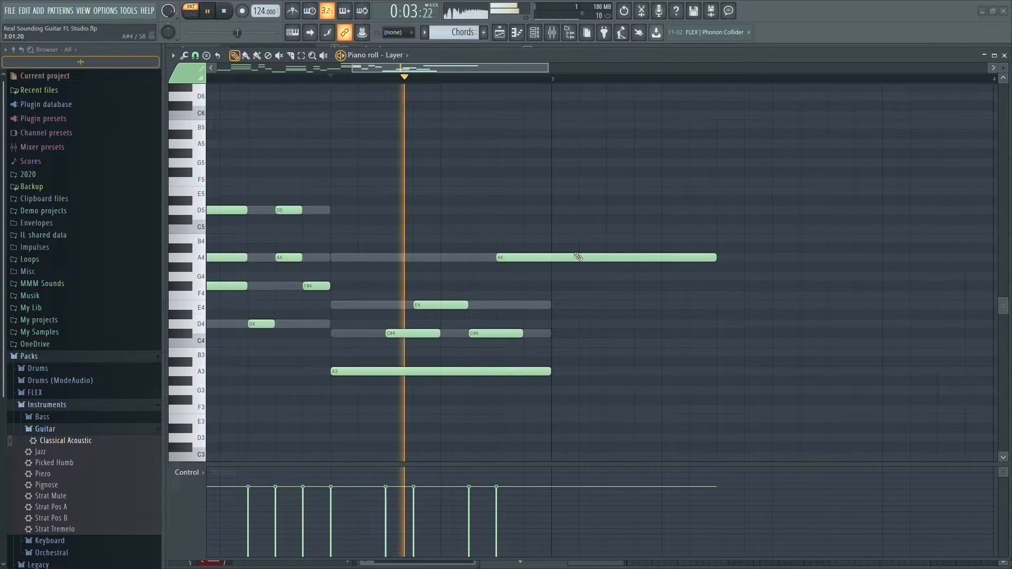
key(space)
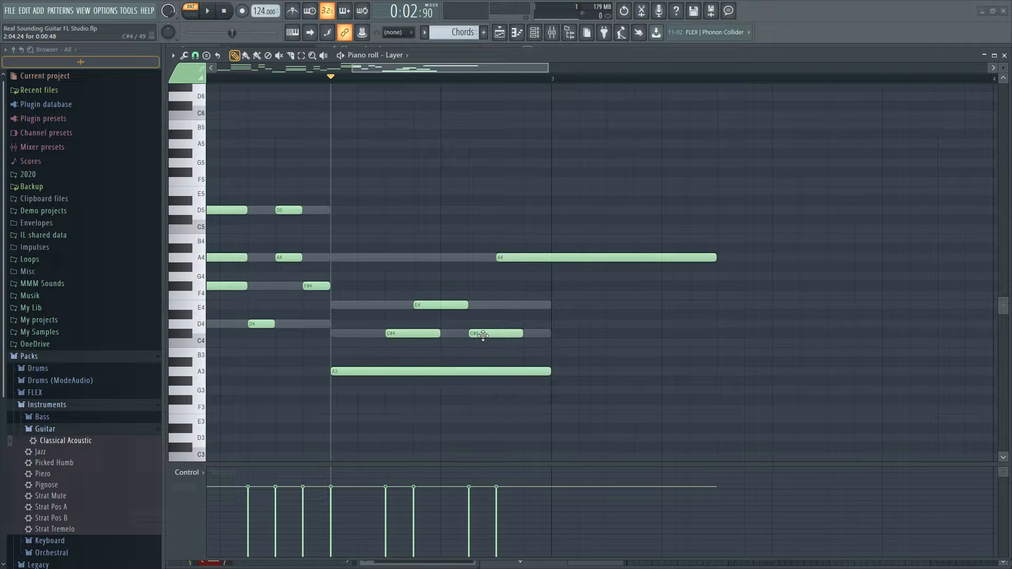
Move the second C#4 directly after the first one and add a second E4 six steps after the last chord's start
drag(483, 335, 454, 335)
click(471, 305)
key(space)
click(540, 315)
key(space)
right_click(548, 317)
drag(503, 305, 522, 305)
key(space)
Move the last A4 one step later and shorten it, the first C#4 and both E4 notes to one step
drag(523, 259, 547, 264)
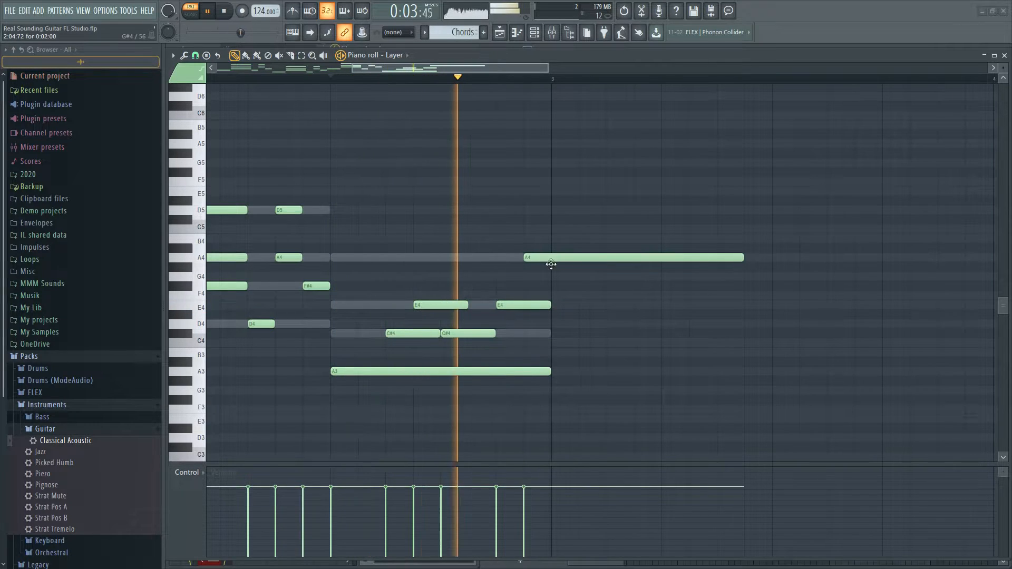
key(space)
drag(749, 262, 415, 334)
click(543, 306)
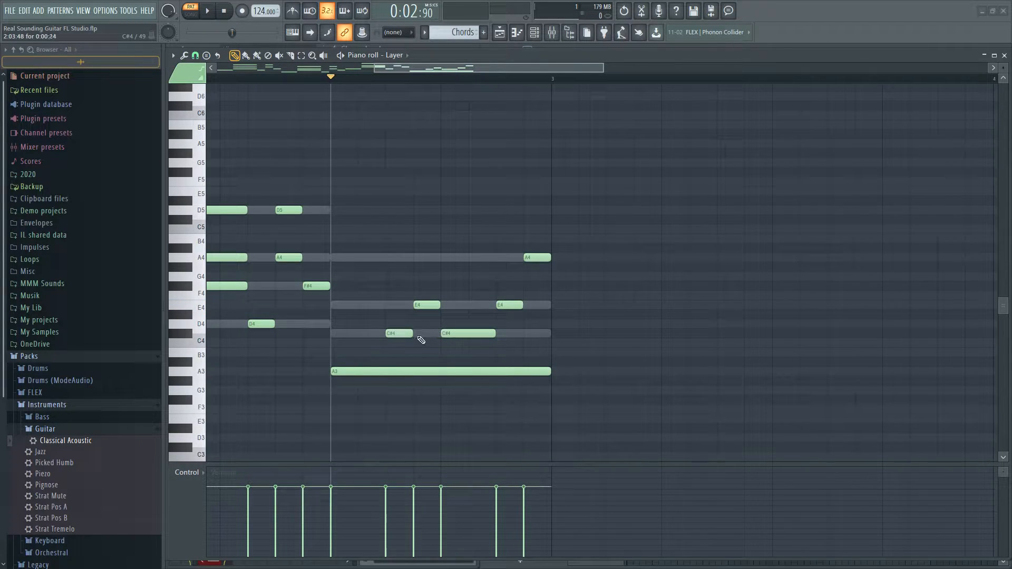
Play the whole guitar pattern, save the project and close the piano roll
scroll(420, 334, down, 3)
key(space)
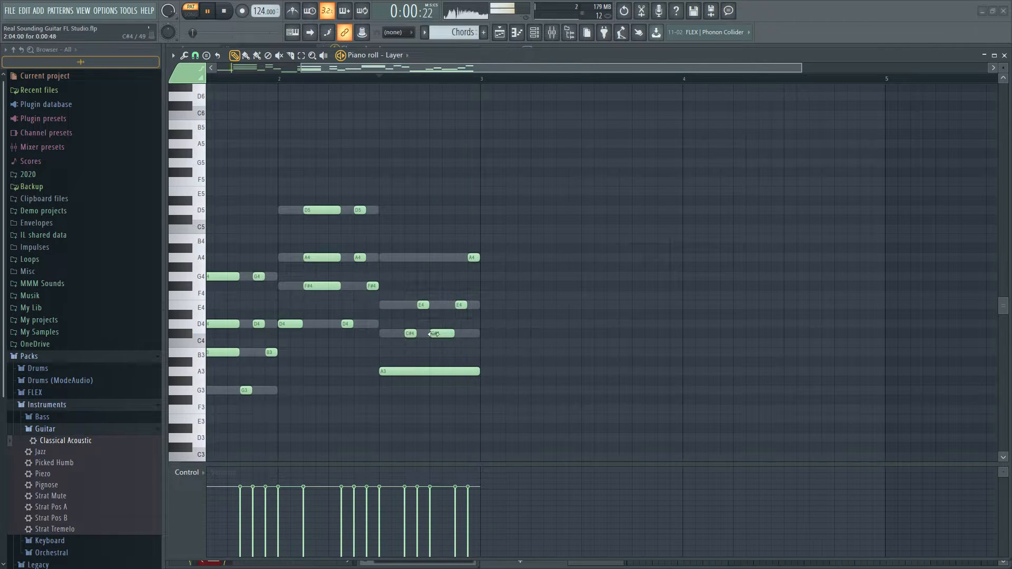
scroll(538, 311, down, 2)
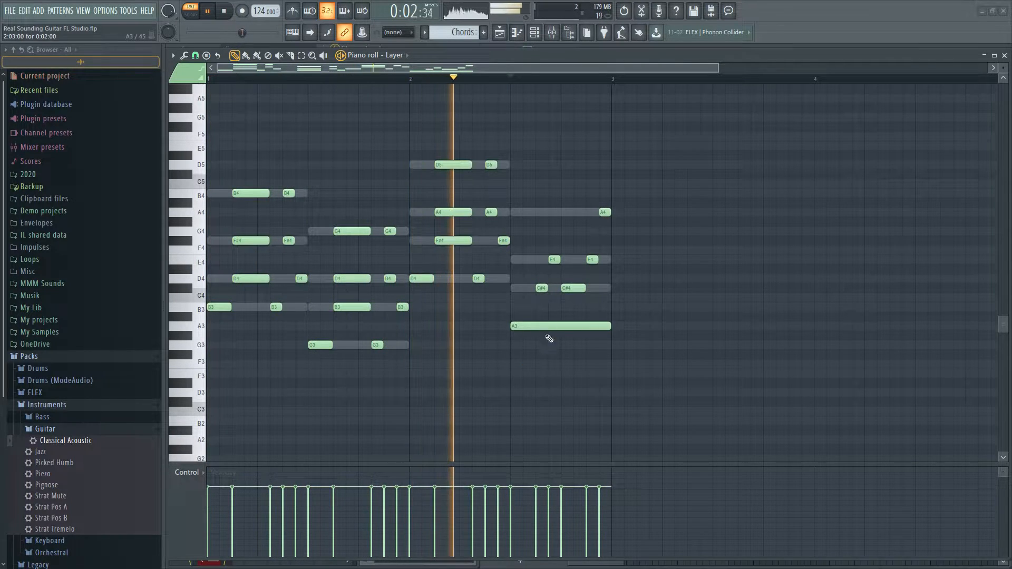
key(space)
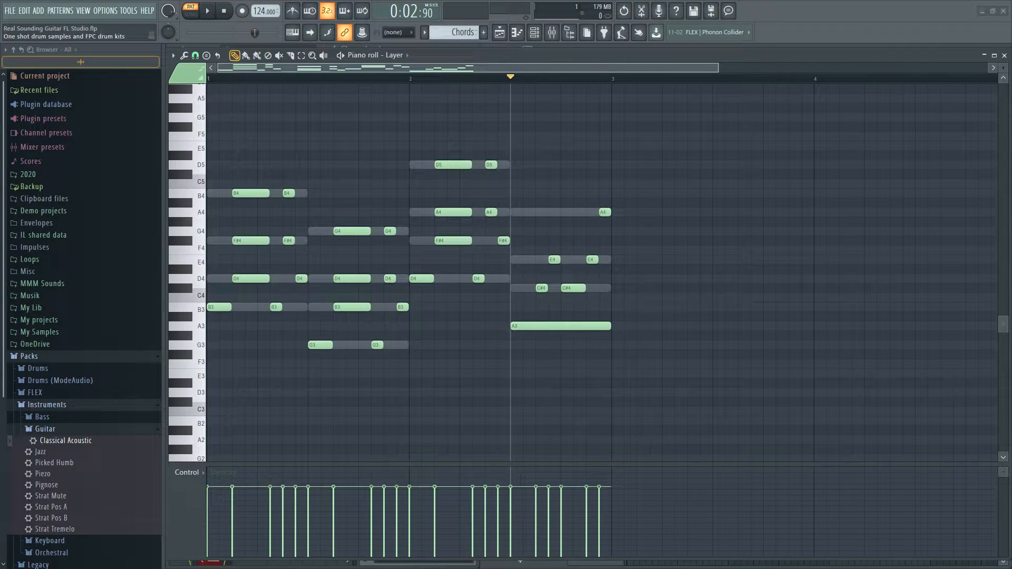
key(ctrl+s)
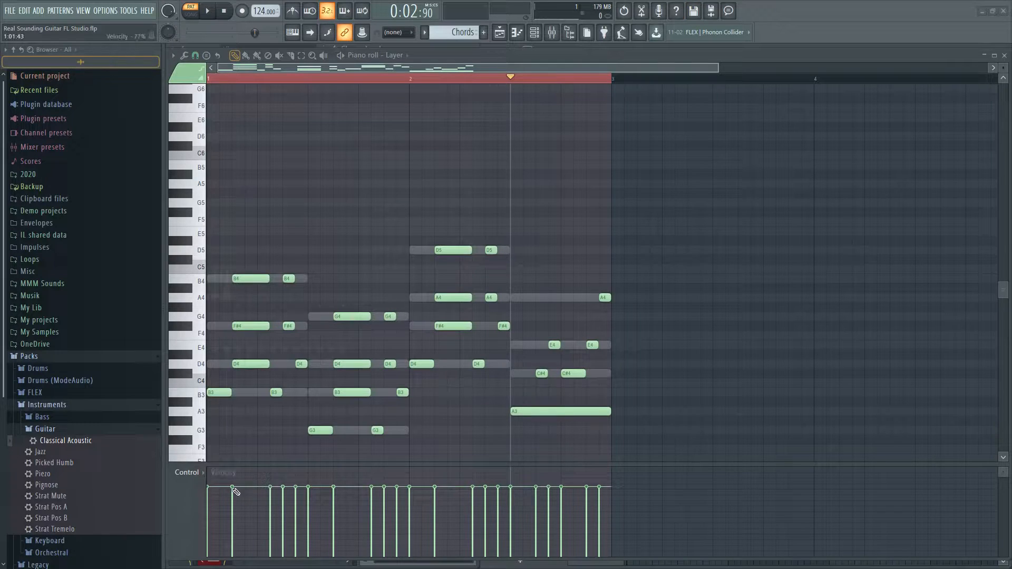
click(1004, 55)
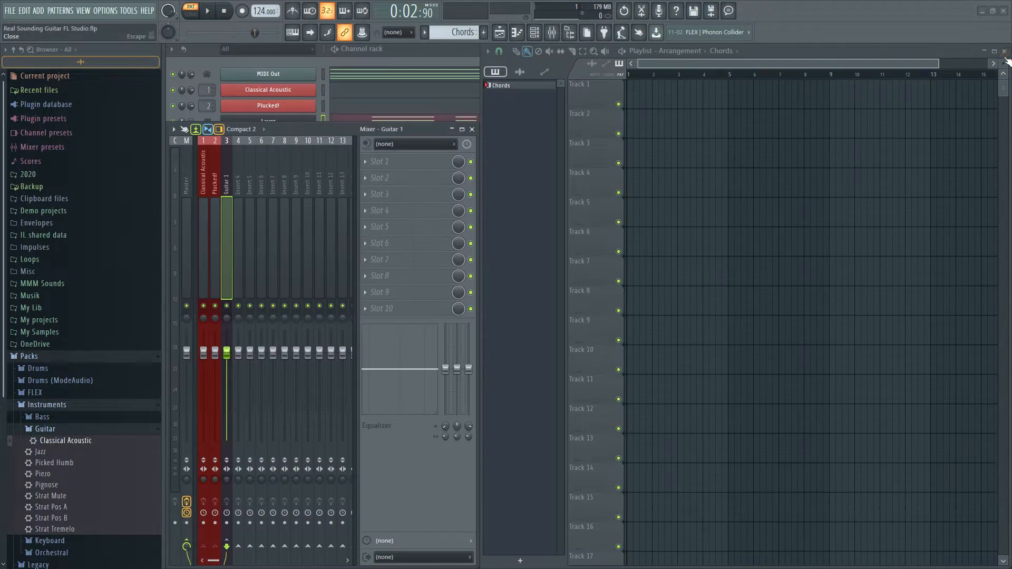
Select the Plucked! mixer track and open the Plucked! instrument over the playlist while playing the pattern
click(213, 232)
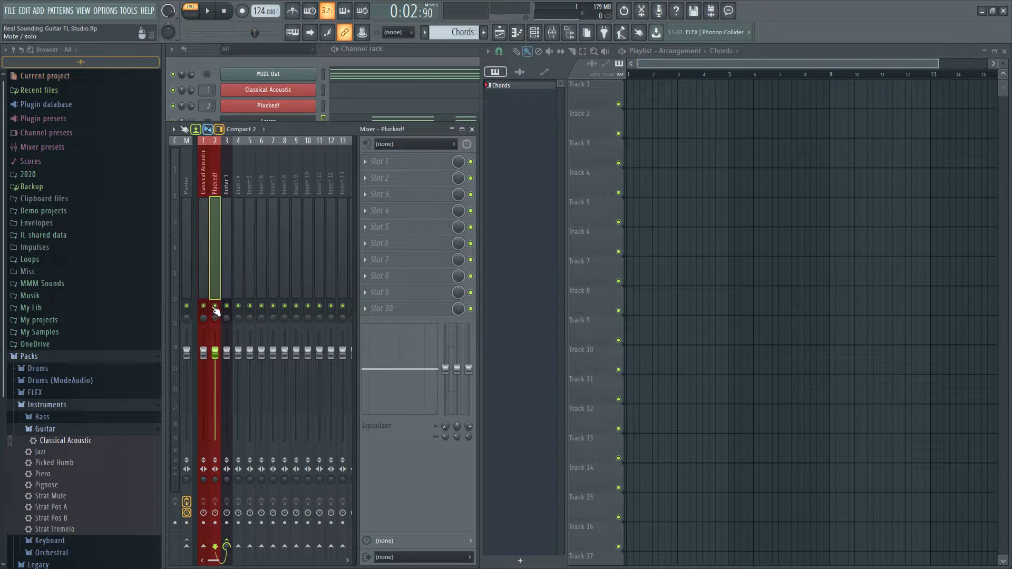
click(289, 106)
drag(307, 163, 713, 220)
key(space)
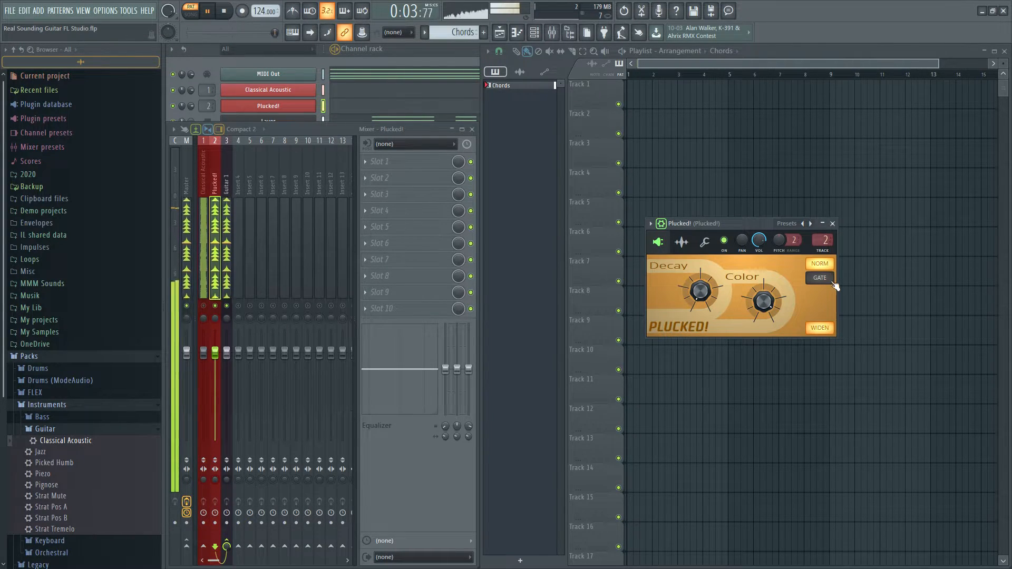
Turn off the Widen option in Plucked! and pull the Plucked! mixer fader down near its minimum
click(820, 328)
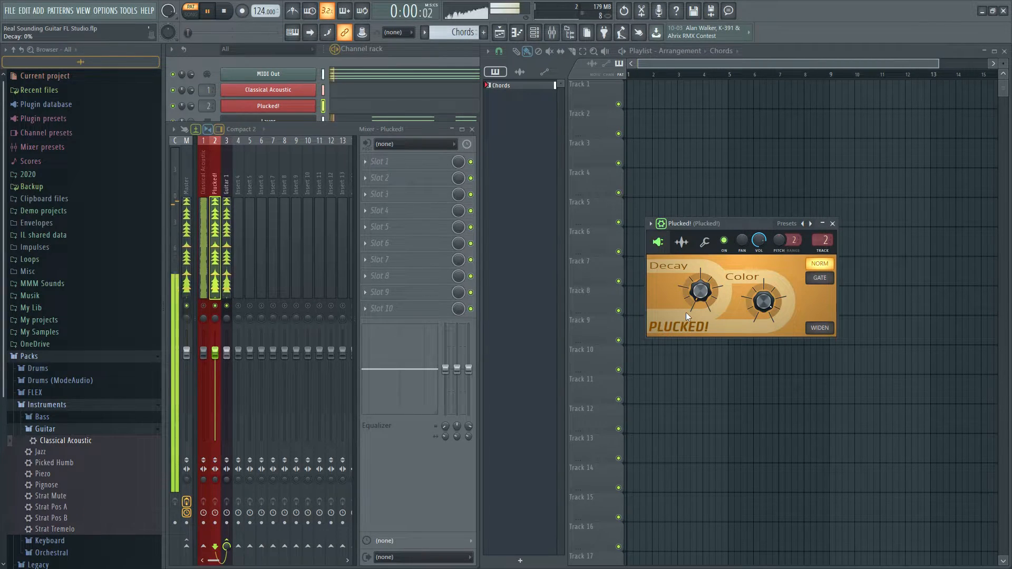
key(space)
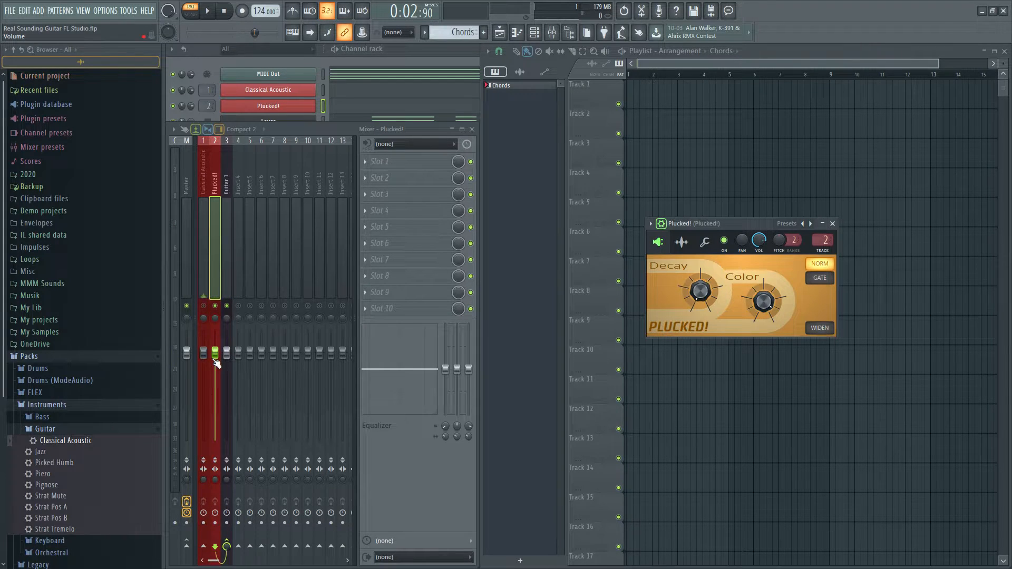
drag(216, 363, 216, 451)
Solo the Classical Acoustic mixer track, open its instrument and audition the pattern with it alone
click(204, 306)
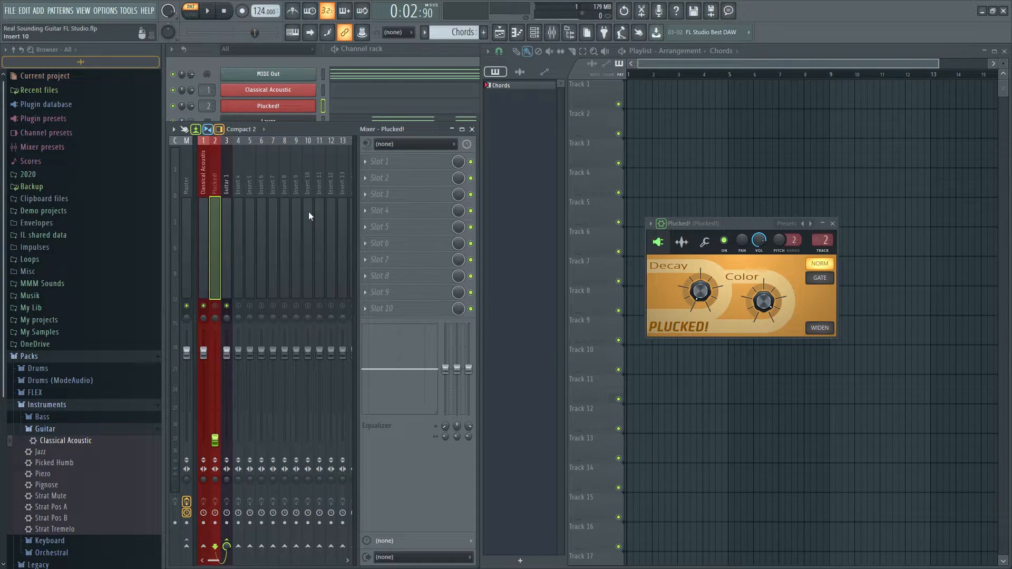
click(299, 99)
key(space)
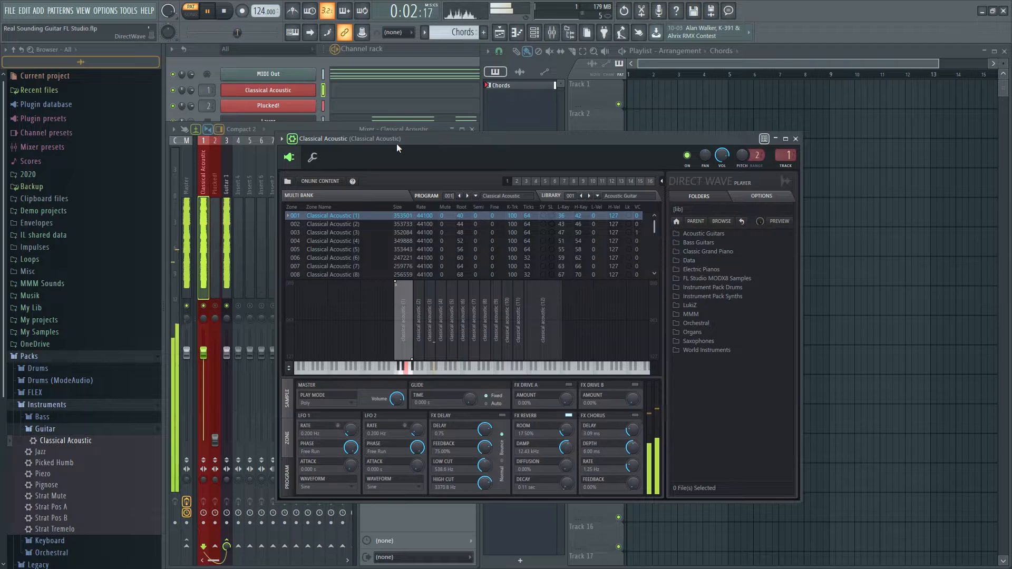
key(space)
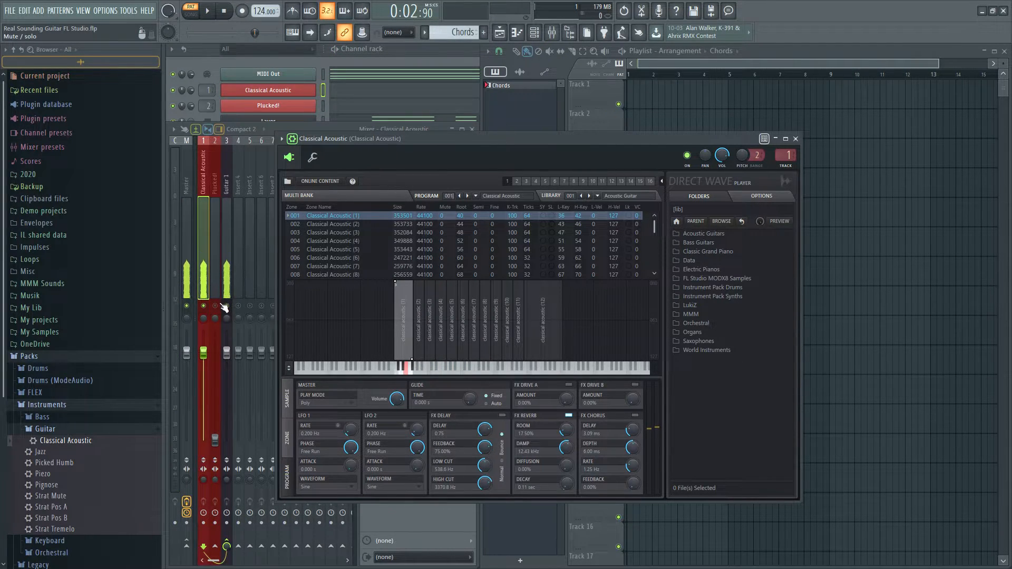
Bring Plucked! back into the mix and raise its mixer fader partway while playing the pattern
click(220, 449)
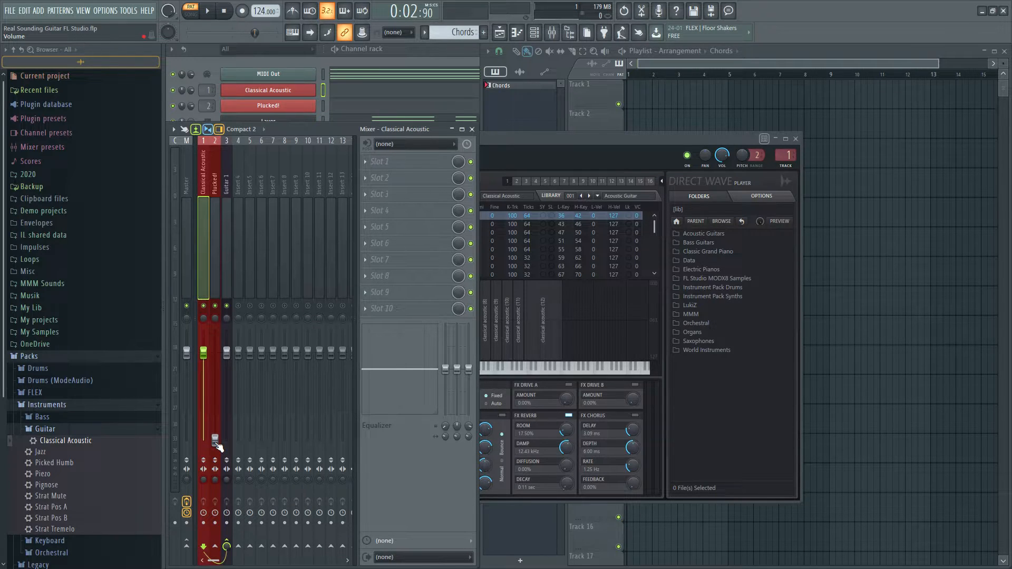
key(space)
drag(215, 438, 215, 410)
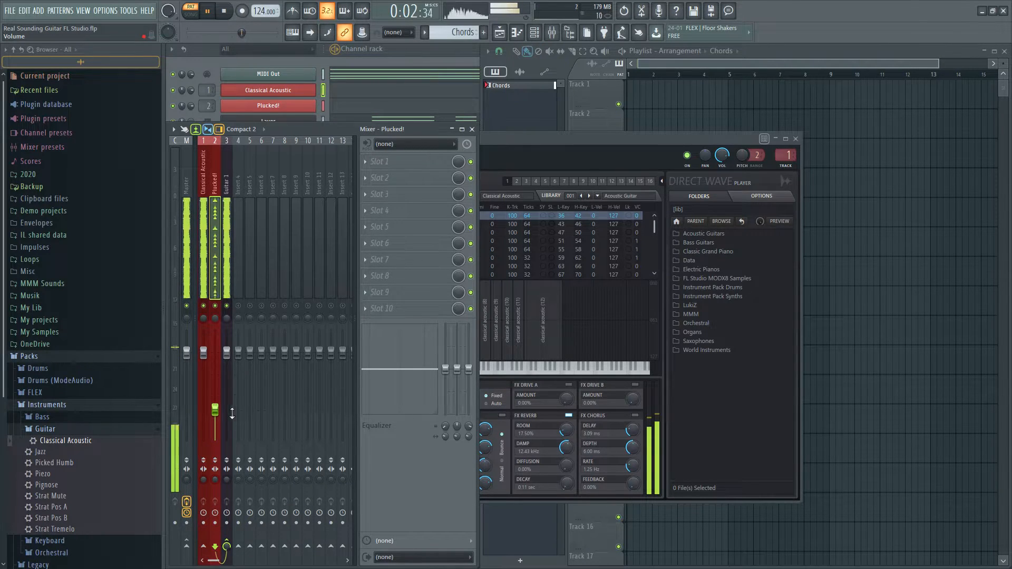
drag(215, 410, 215, 403)
key(space)
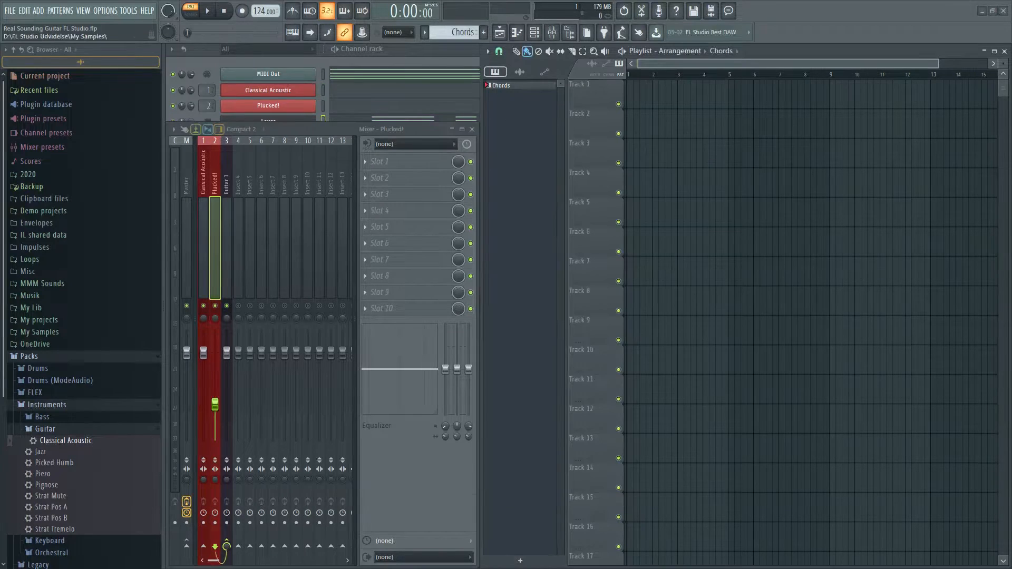
Open the Layer piano roll and select the long stacked notes of the first three chords, clearing the selection again
click(426, 58)
click(428, 124)
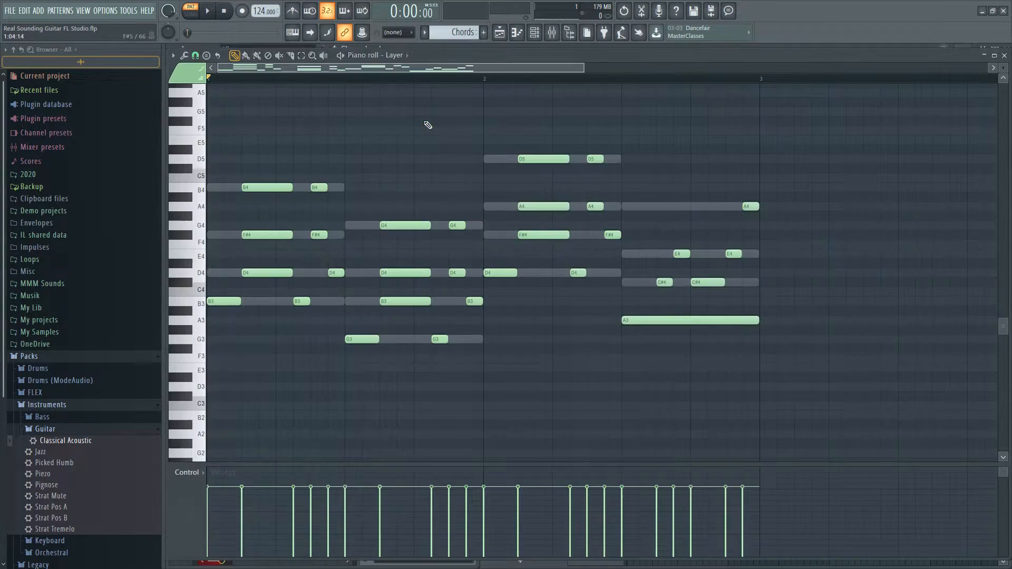
drag(293, 164, 248, 340)
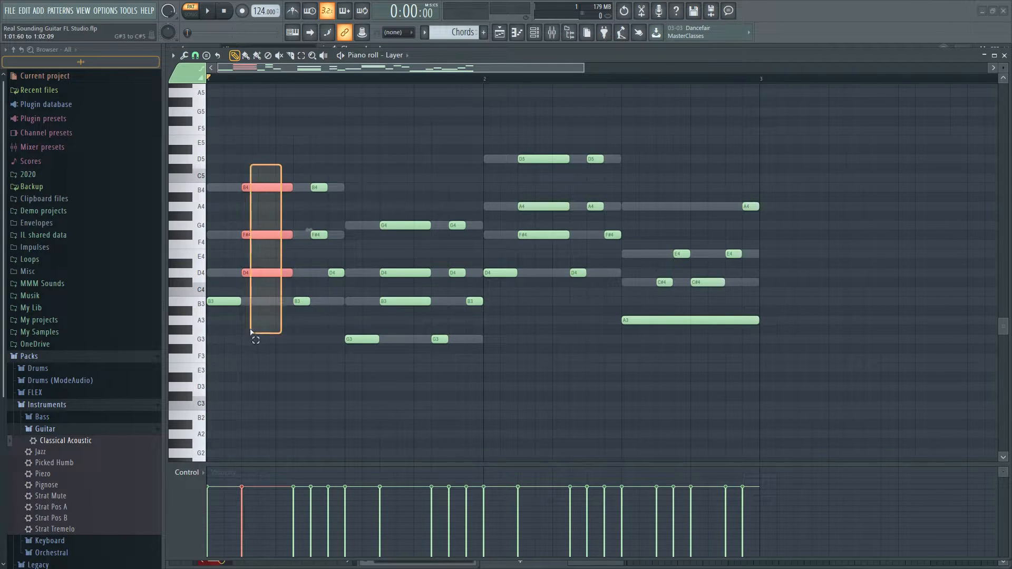
drag(431, 193, 381, 334)
drag(531, 127, 545, 262)
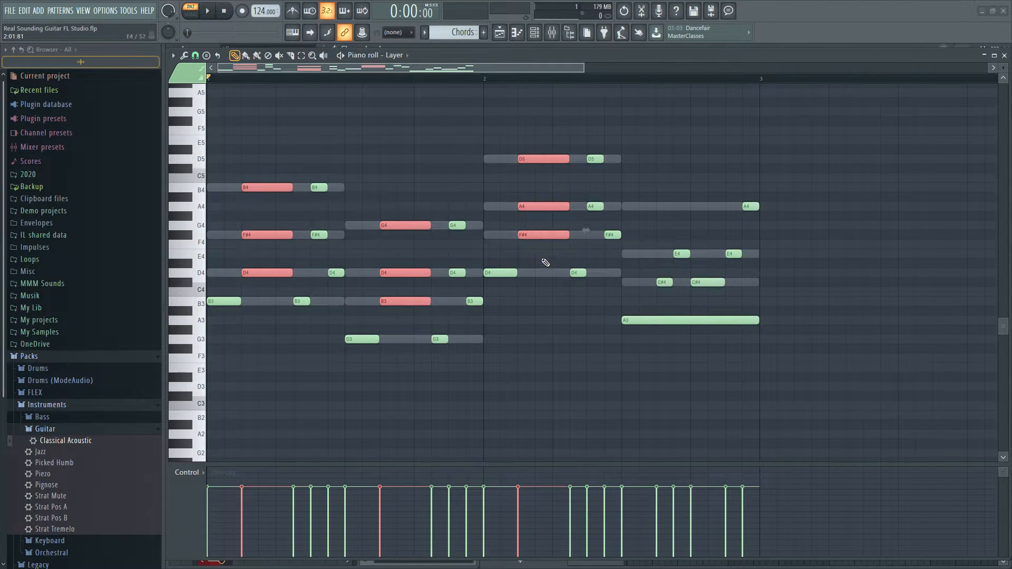
click(543, 301)
right_click(543, 301)
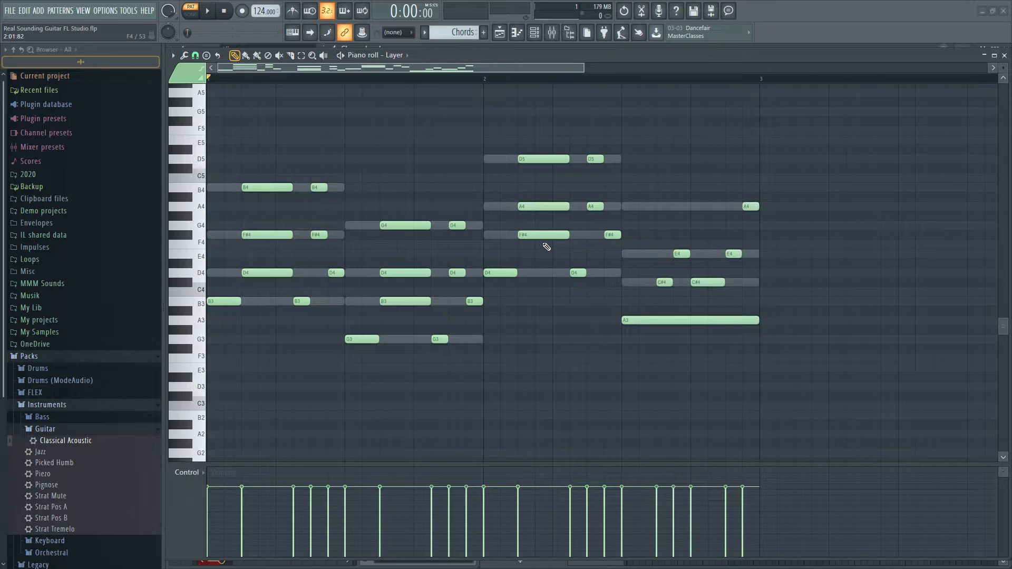
Raise the velocity of the long top notes B4, G4 and D5 in the first three chords slightly
ctrl+click(248, 187)
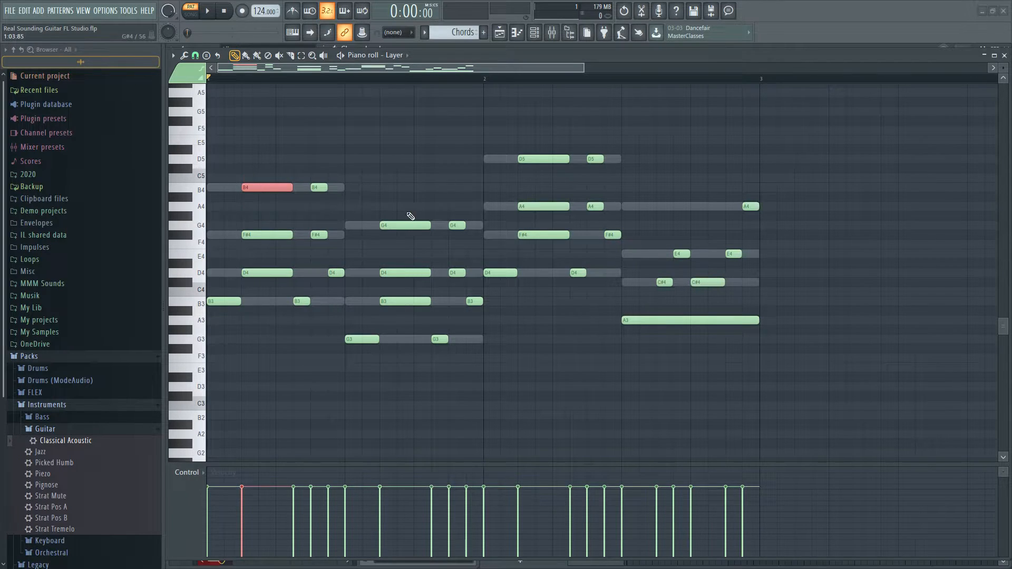
ctrl+click(409, 225)
ctrl+click(545, 158)
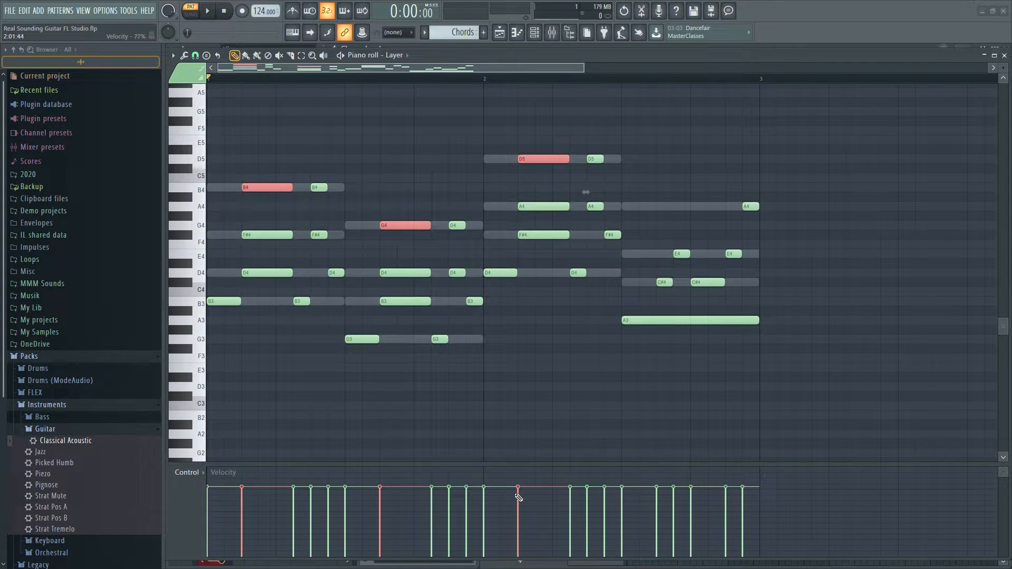
drag(522, 479, 241, 478)
Lower the velocity of the long middle notes F#4, D4 and A4 in the first three chords to about 71%
ctrl+click(271, 235)
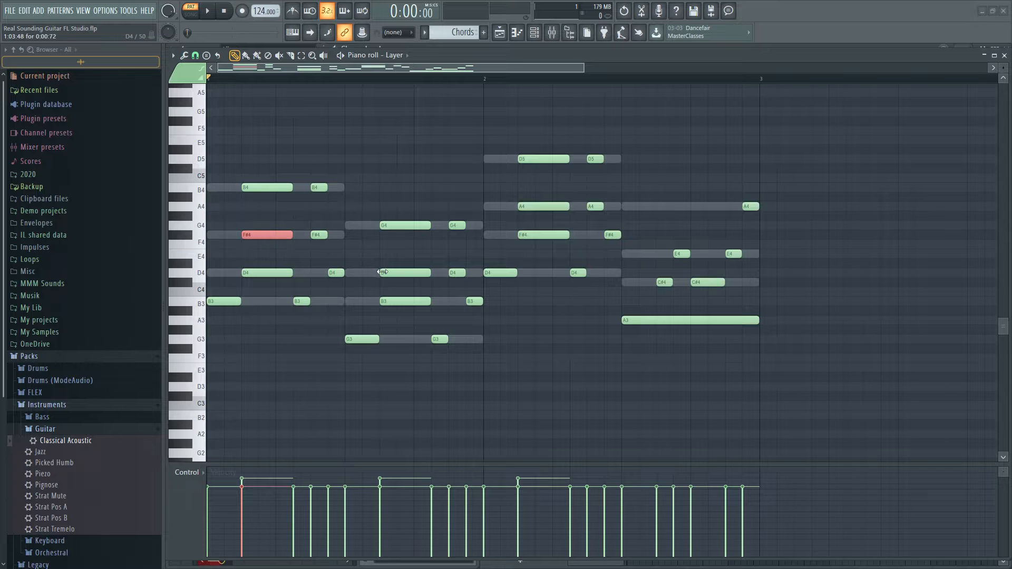
ctrl+click(396, 272)
ctrl+click(560, 206)
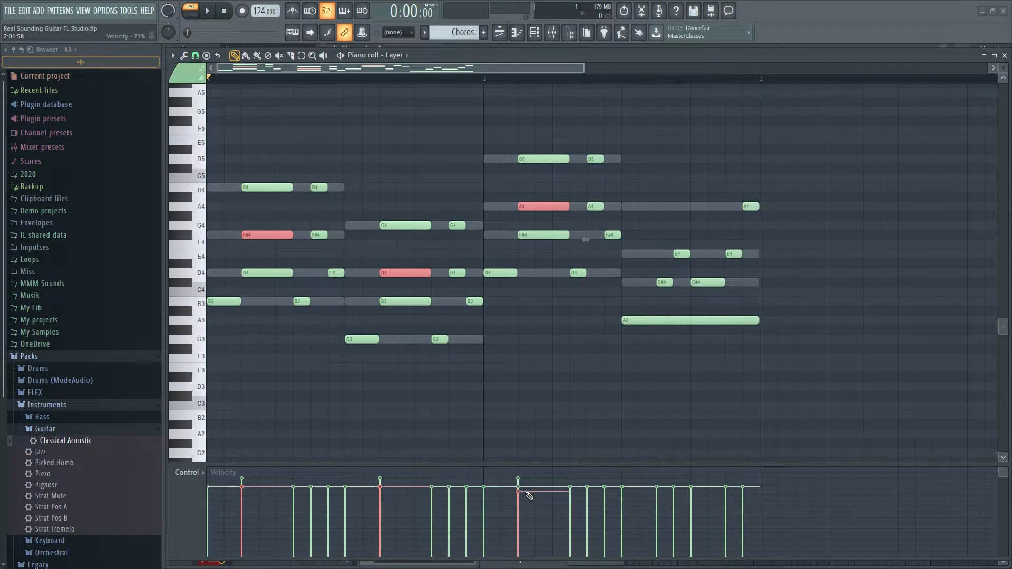
drag(519, 497, 268, 505)
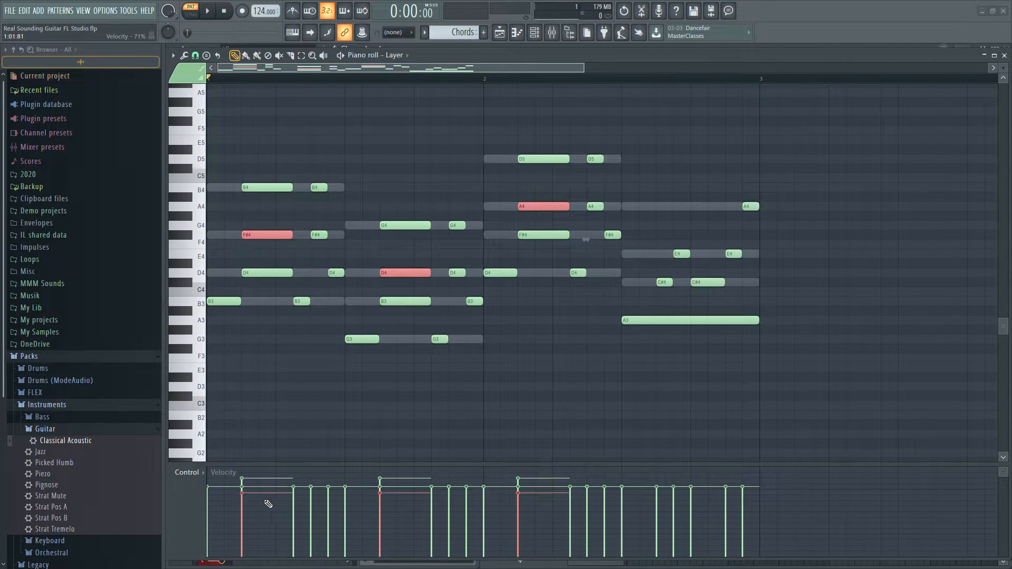
Lower the velocity of the long stacks' lowest notes D4, B3 and F#4 below the middle notes and play the pattern
click(264, 272)
ctrl+click(416, 301)
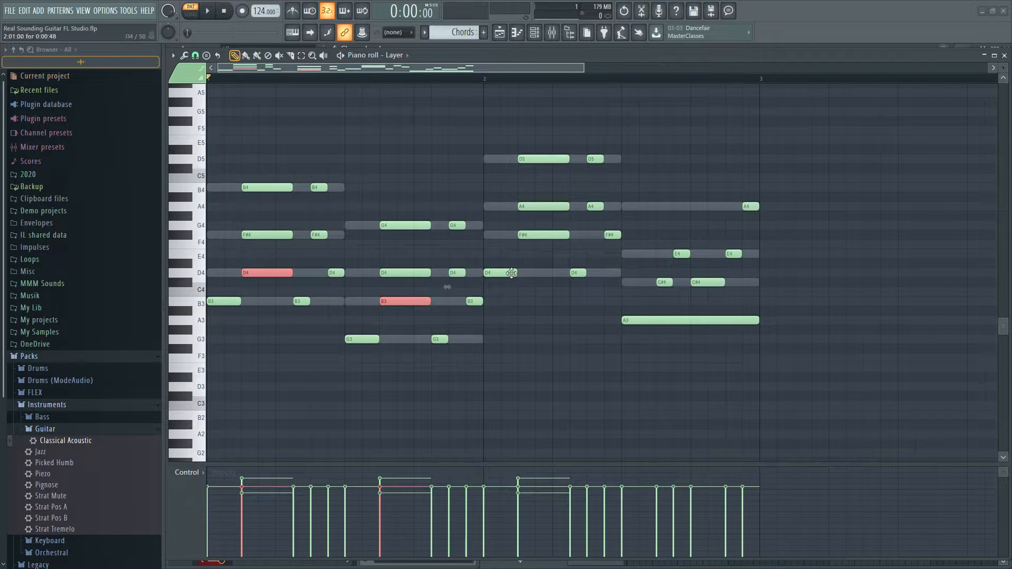
ctrl+click(543, 235)
drag(530, 508, 240, 505)
key(space)
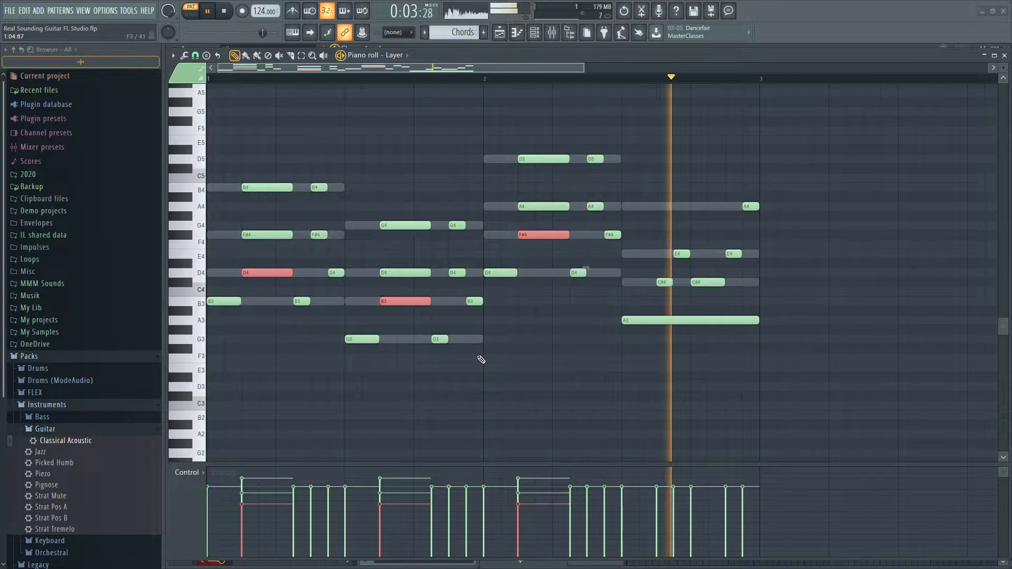
key(space)
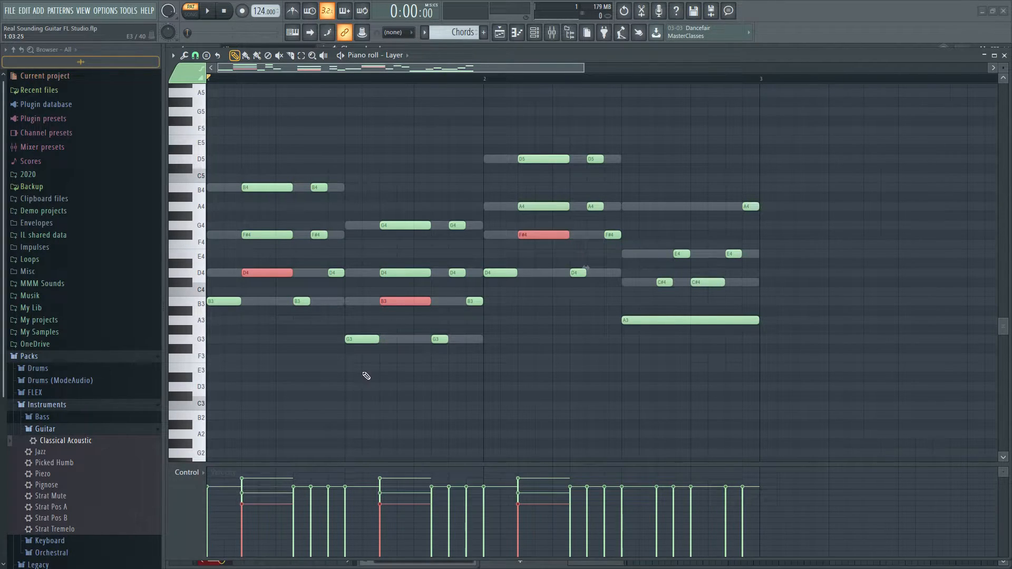
Raise the velocity of the lower notes F#4, D4 and A4 in the short two-note picks to about 89%
drag(324, 174, 320, 256)
drag(460, 212, 455, 281)
drag(584, 148, 599, 218)
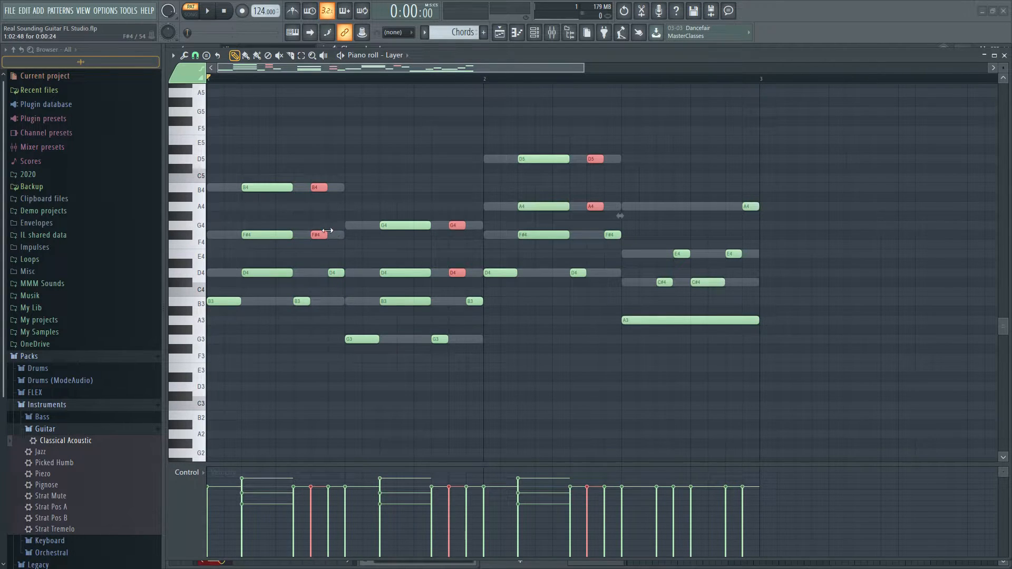
drag(328, 230, 316, 245)
drag(466, 249, 452, 281)
drag(609, 199, 597, 214)
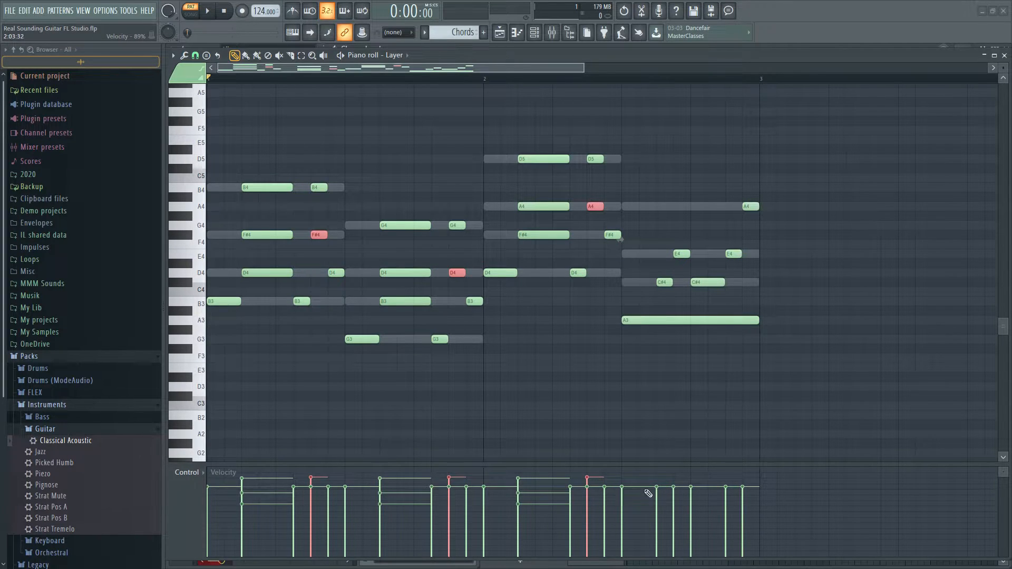
Lower the velocity of the short upper notes B4, G4 and D5 in the two-note picks and play the pattern
drag(326, 154, 316, 199)
drag(481, 202, 453, 244)
drag(606, 136, 593, 160)
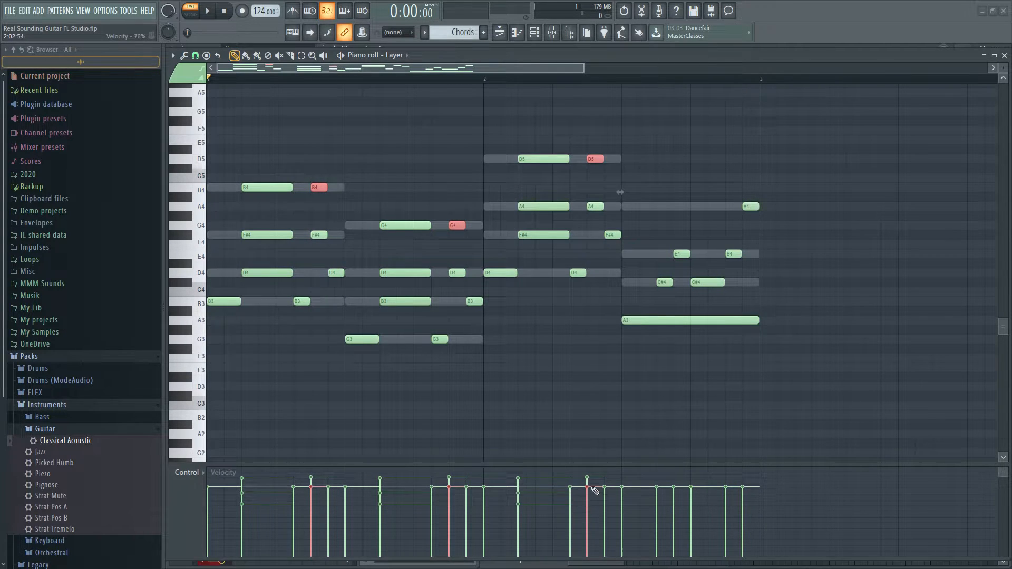
key(space)
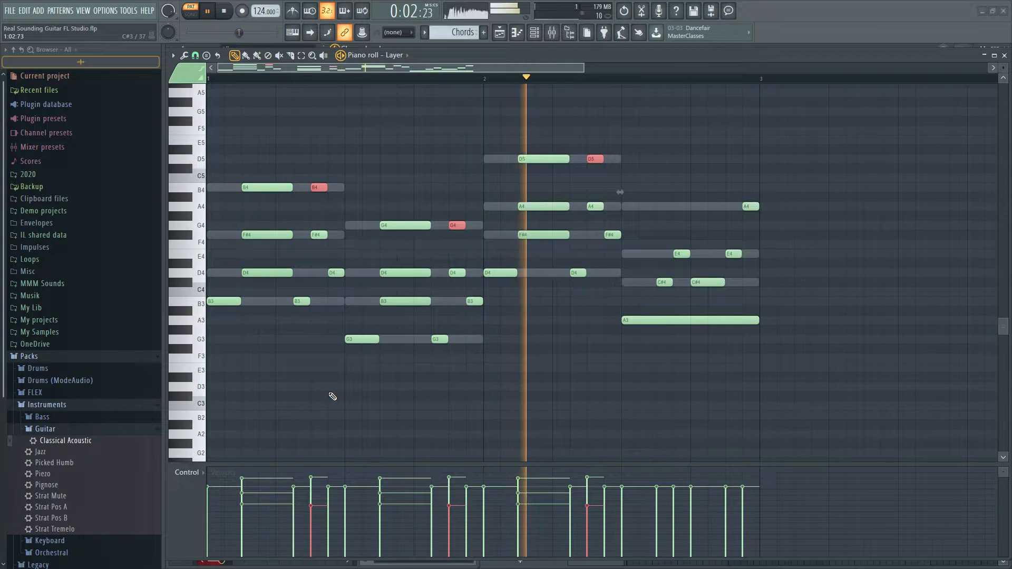
key(space)
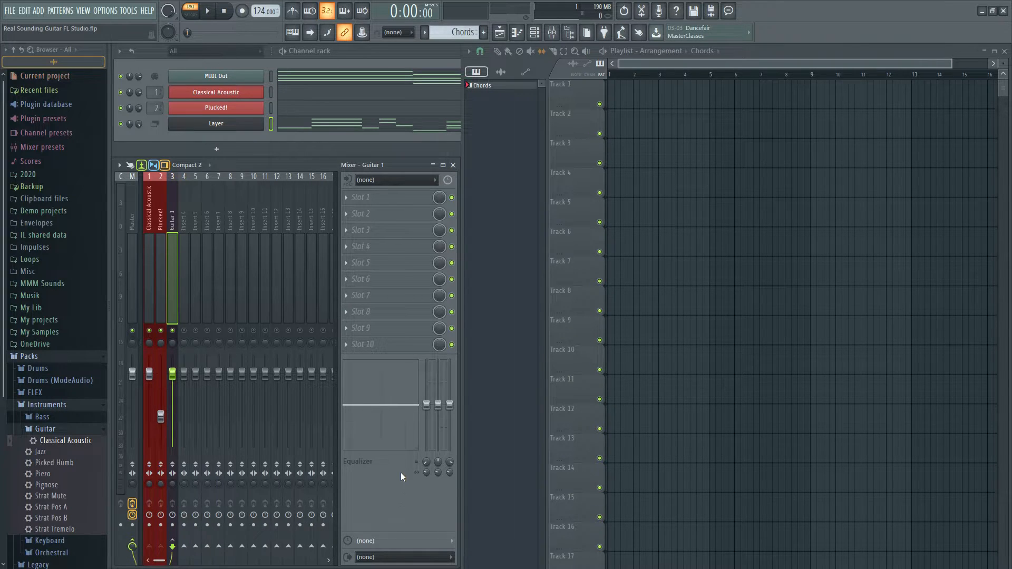
Play the pattern from the mixer and insert Fruity Parametric EQ 2 in Slot 1 of the Classical Acoustic track
key(space)
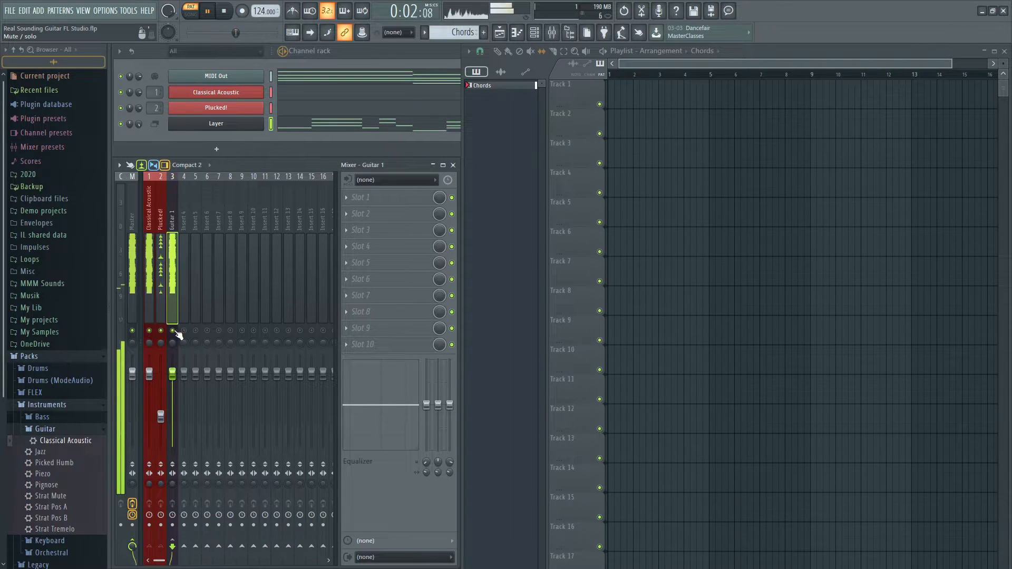
key(space)
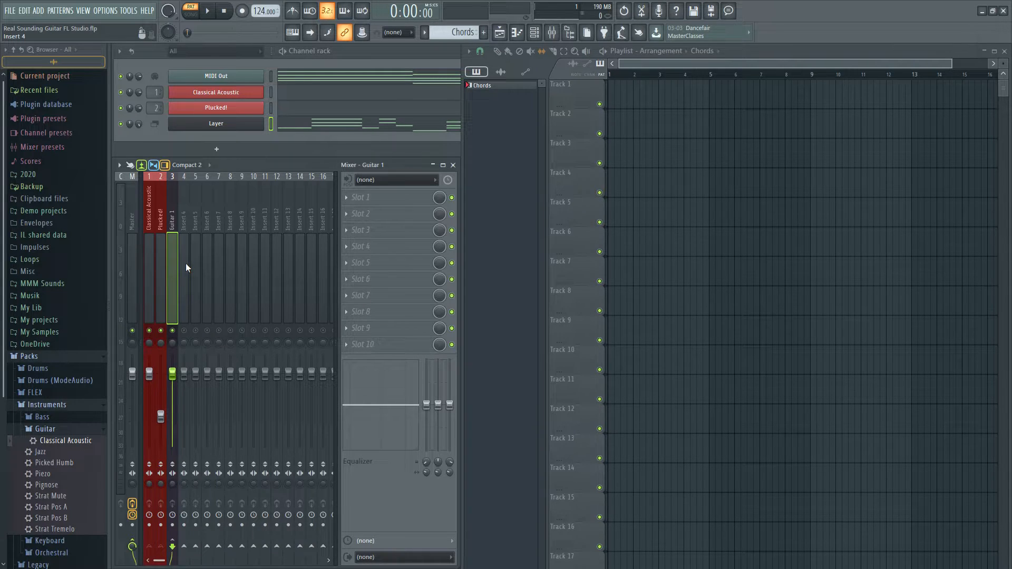
click(150, 294)
click(385, 204)
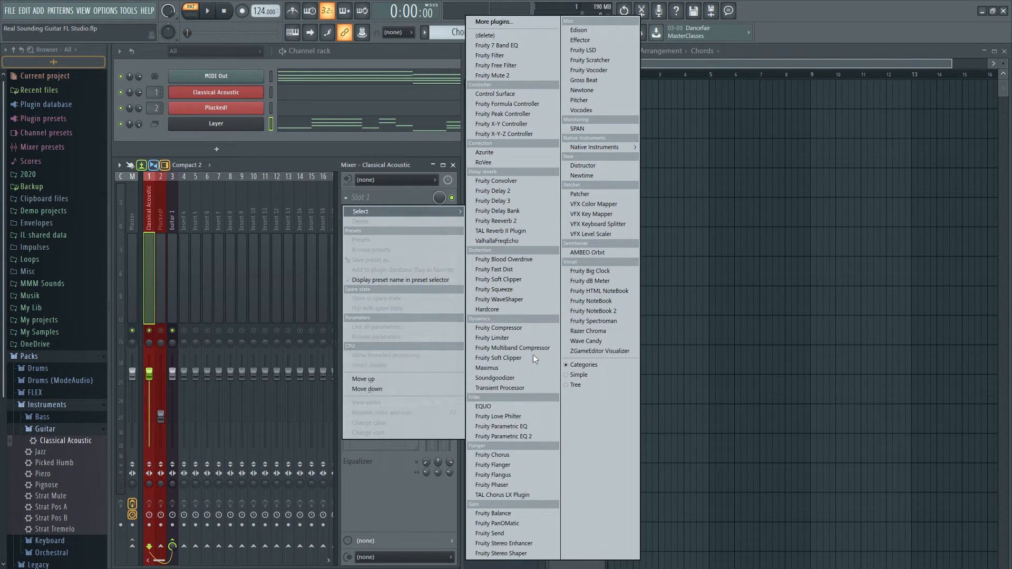
click(533, 438)
Move the EQ window over the playlist and load the Passes and Filters preset with cuts at both ends of the spectrum
drag(338, 156, 798, 210)
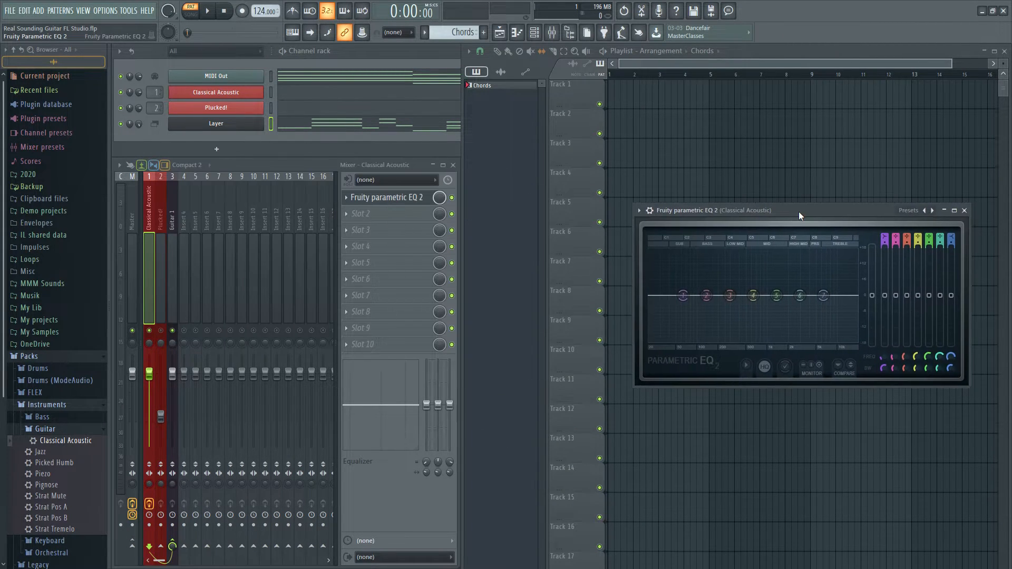
click(925, 211)
mouse_move(929, 216)
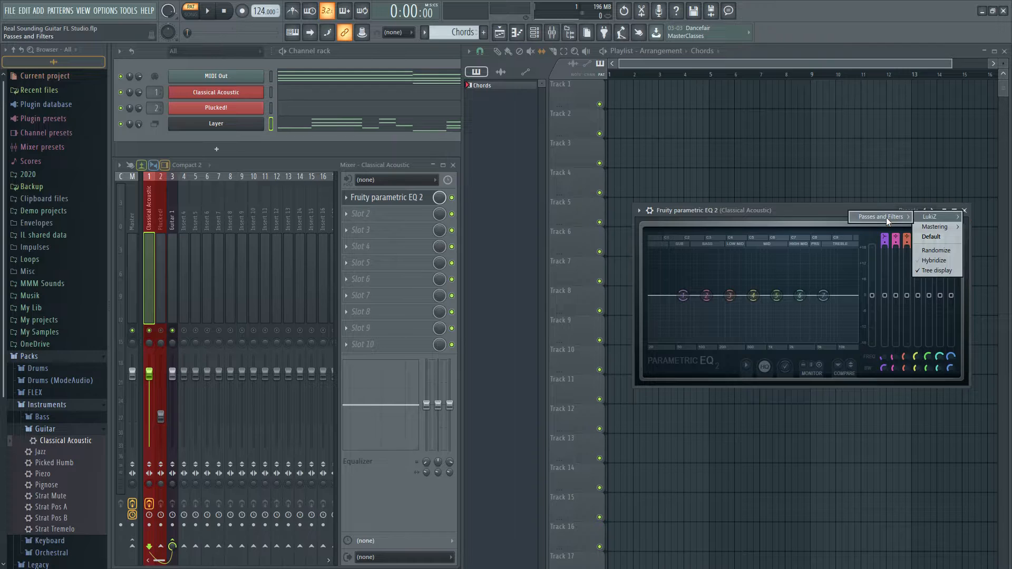
mouse_move(886, 217)
click(807, 228)
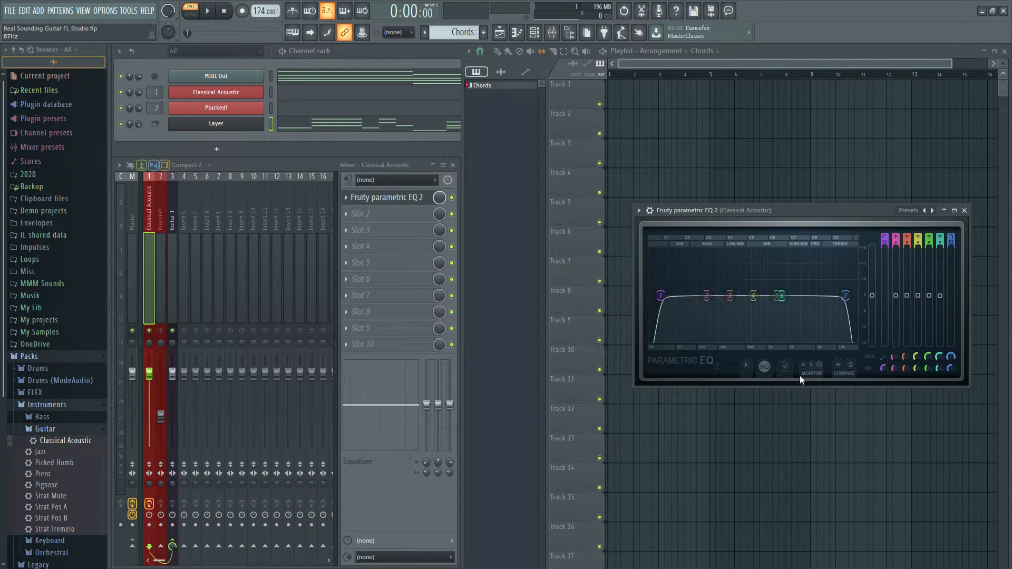
Raise the EQ's band 1 high-pass cutoff and lower its band 7 low-pass cutoff while playing the pattern
key(space)
drag(661, 295, 689, 295)
key(space)
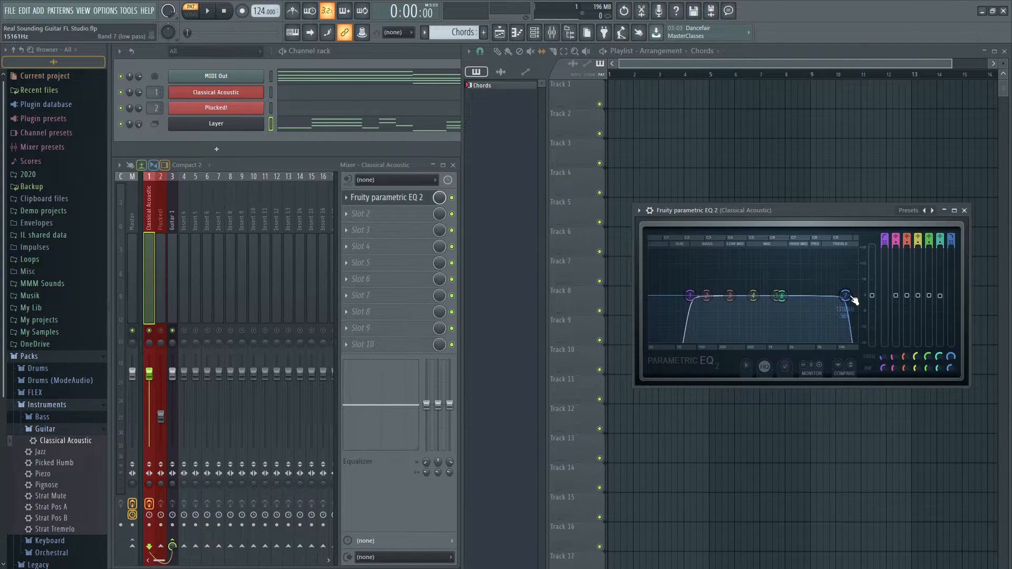
key(space)
drag(852, 299, 825, 296)
key(space)
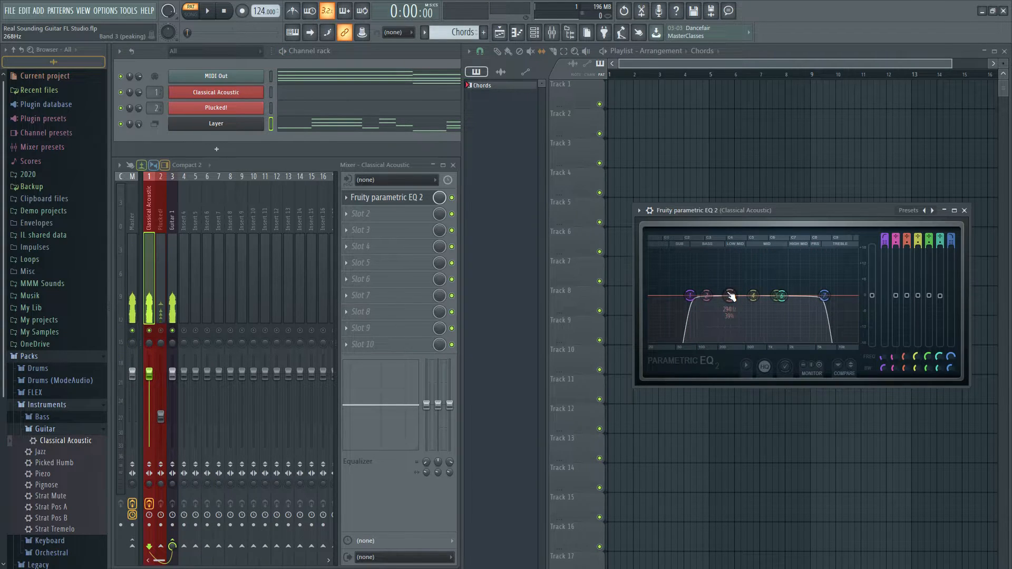
Sweep EQ band 3 as a boost through the low mids, then cut it slightly around 200 Hz while playing the pattern
key(space)
drag(729, 295, 765, 282)
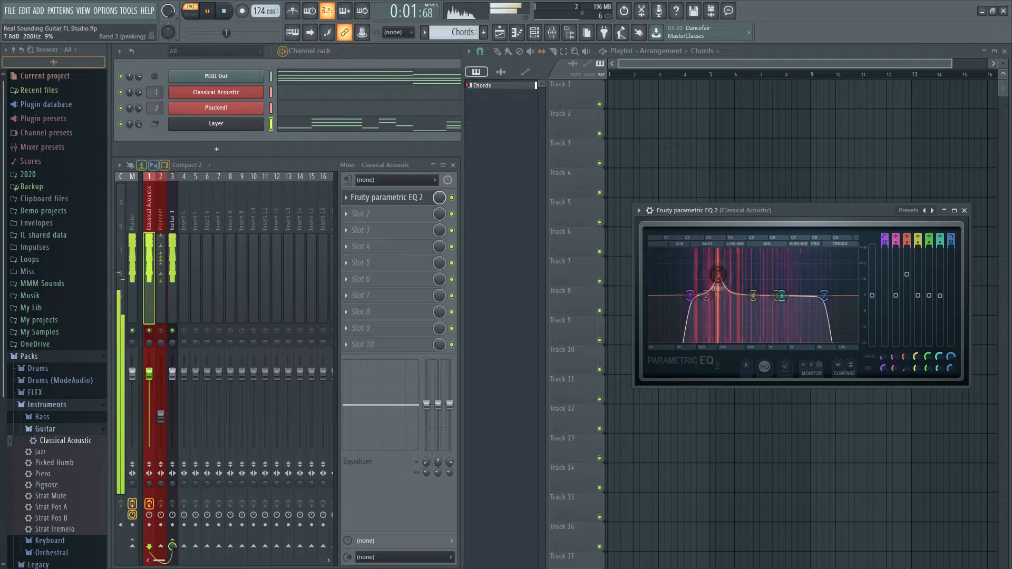
key(space)
drag(716, 273, 723, 308)
key(space)
Boost EQ band 4 slightly in the upper mids and adjust its bandwidth while playing the pattern, and close the EQ
key(space)
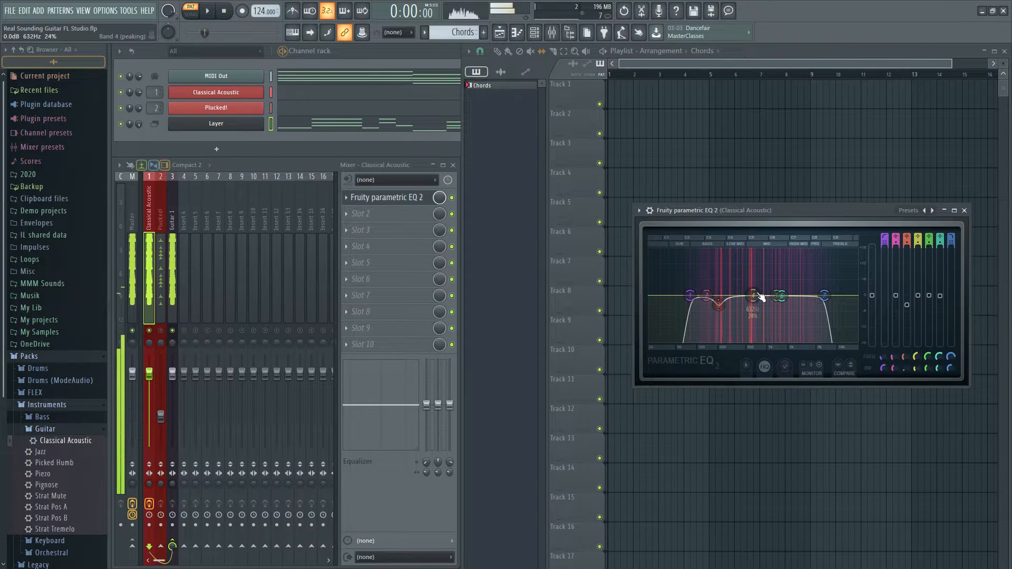
key(space)
drag(761, 298, 781, 286)
scroll(790, 288, up, 5)
key(space)
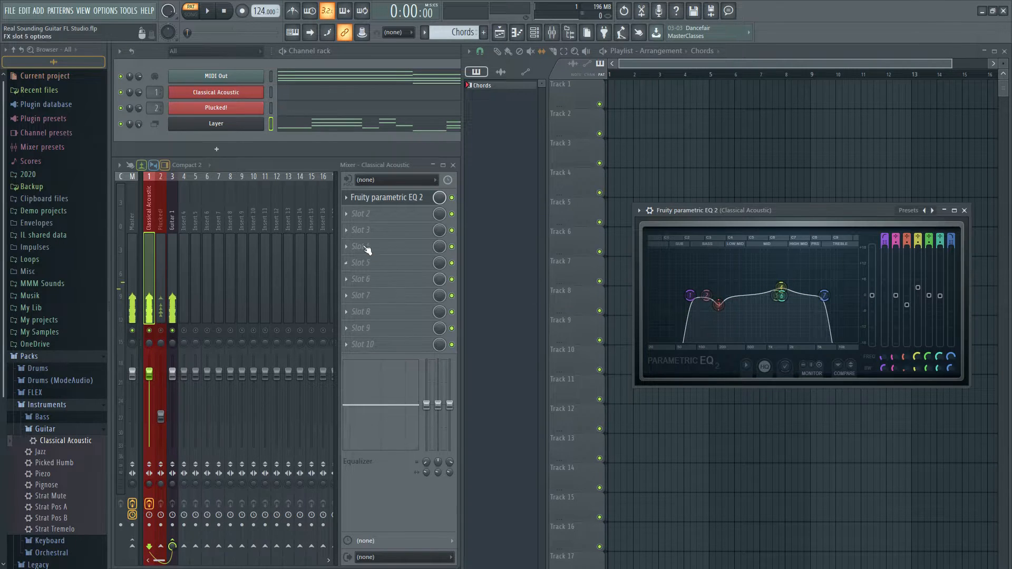
click(964, 211)
Insert Fruity Parametric EQ 2 in Slot 1 of the Plucked! track with the HighLowCut preset and place its window over the playlist
click(161, 311)
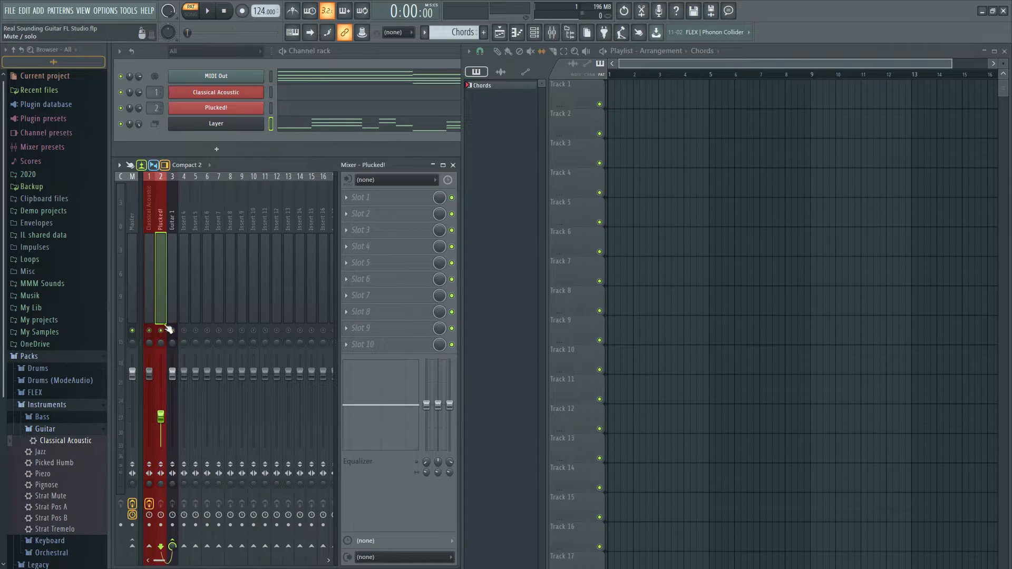
click(404, 199)
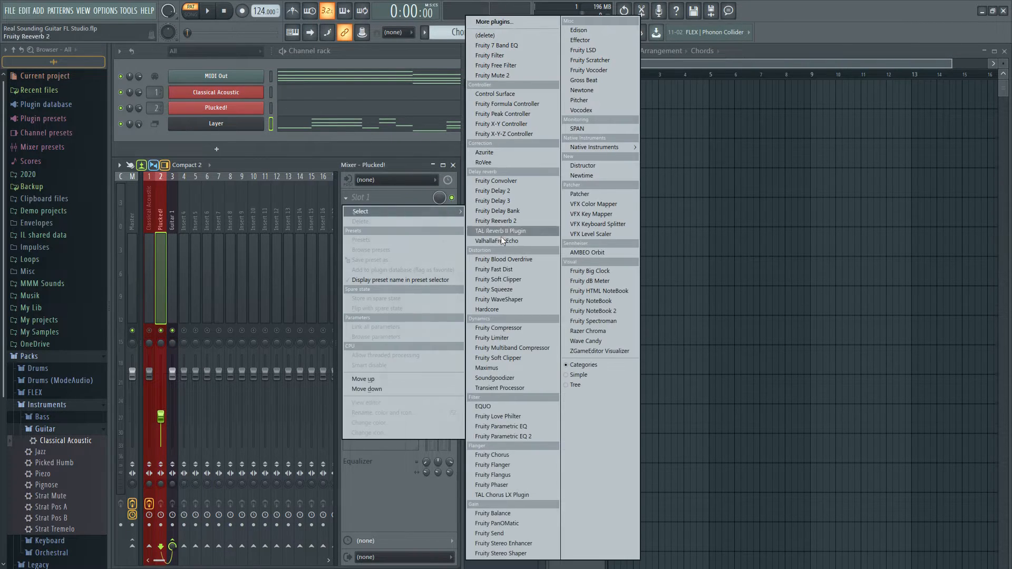
click(508, 440)
click(475, 185)
mouse_move(522, 185)
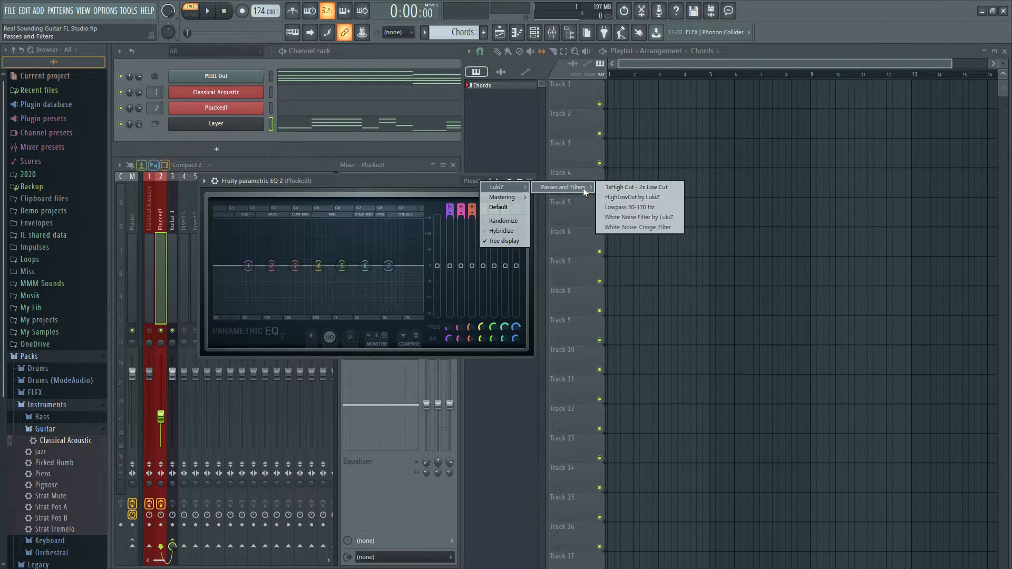
click(649, 199)
drag(381, 188, 783, 239)
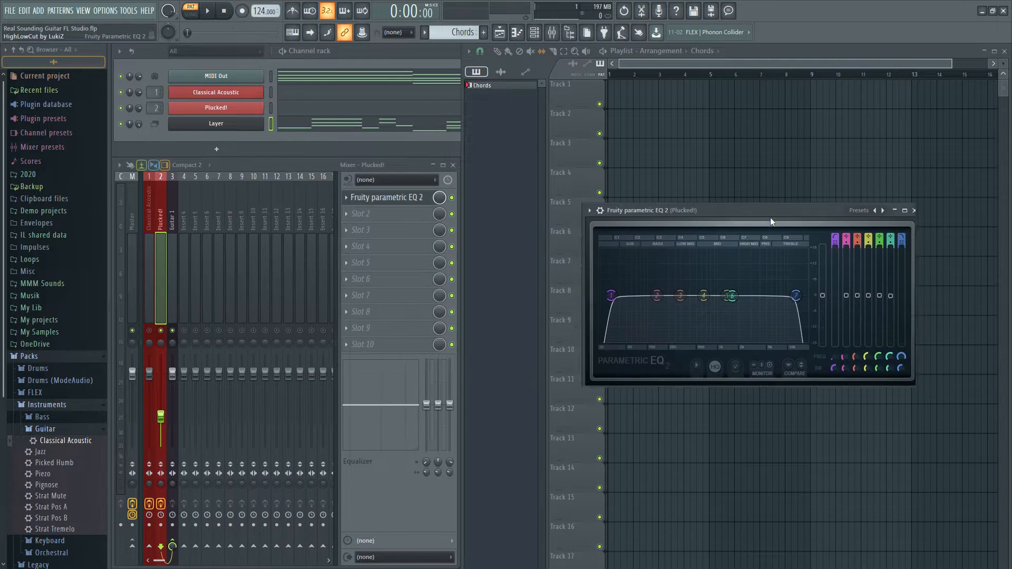
While playing the pattern, raise the Plucked! EQ's band 1 high-pass cutoff to about 1300 Hz and its band 7 low-pass cutoff slightly
key(space)
drag(629, 317, 745, 317)
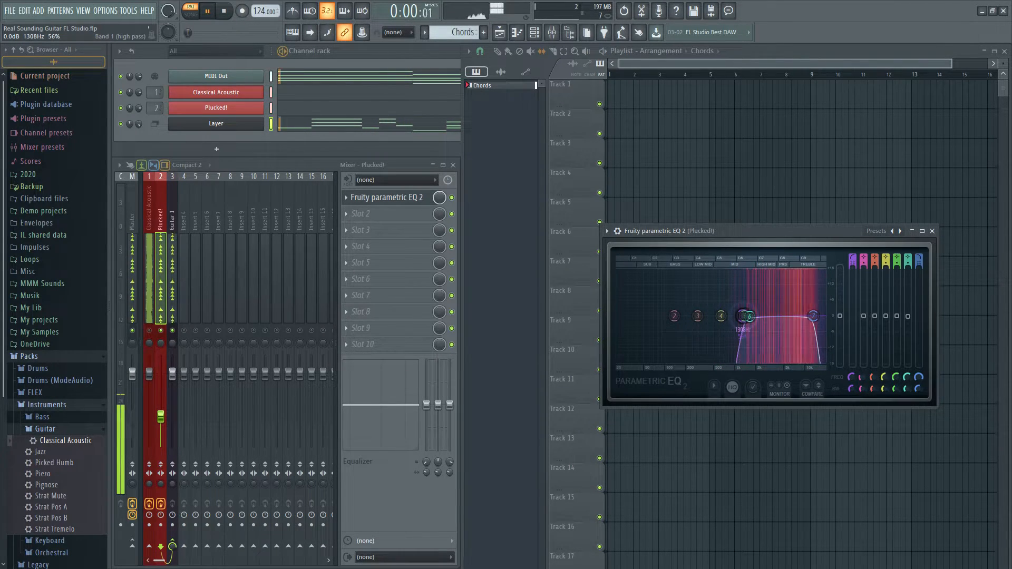
drag(817, 319, 823, 319)
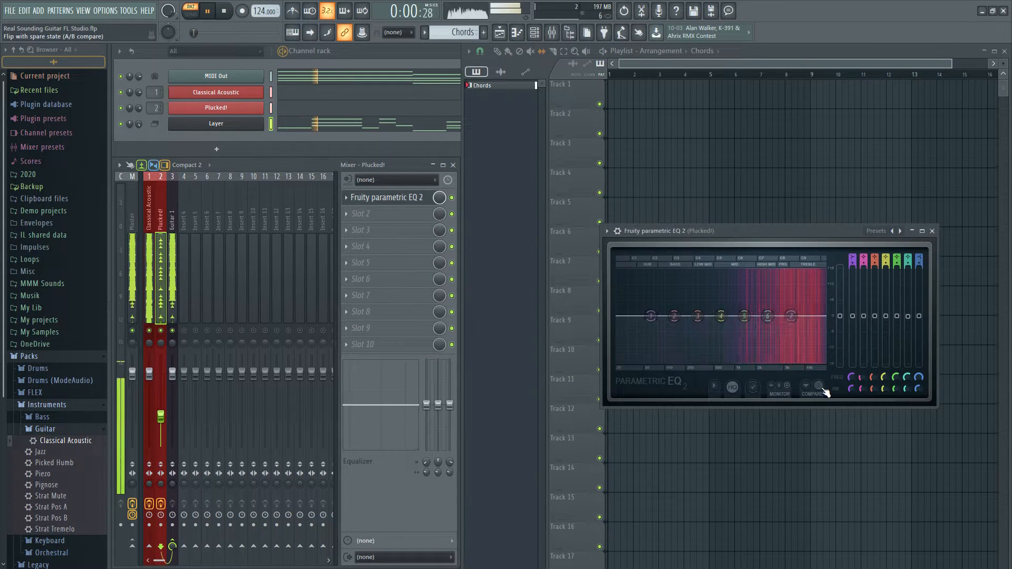
click(931, 230)
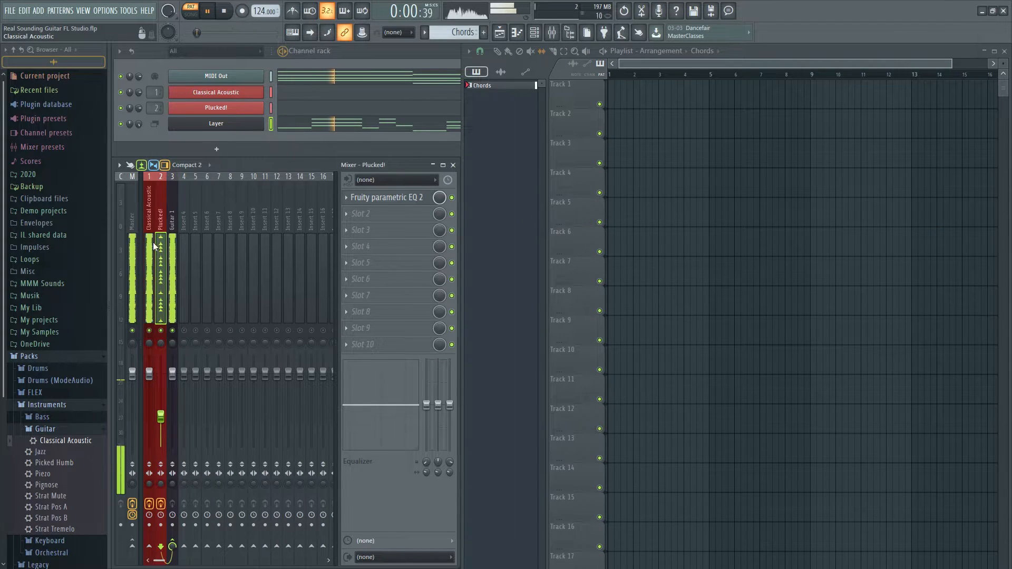
key(space)
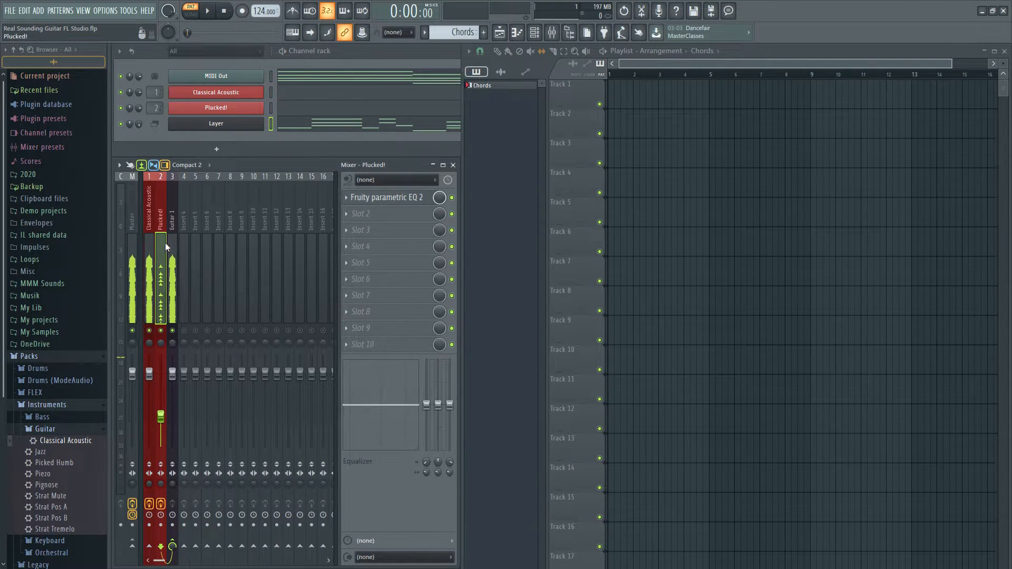
Insert Fruity Parametric EQ 2 in Slot 1 of the Guitar 1 track and load the HighLowCut preset
click(170, 243)
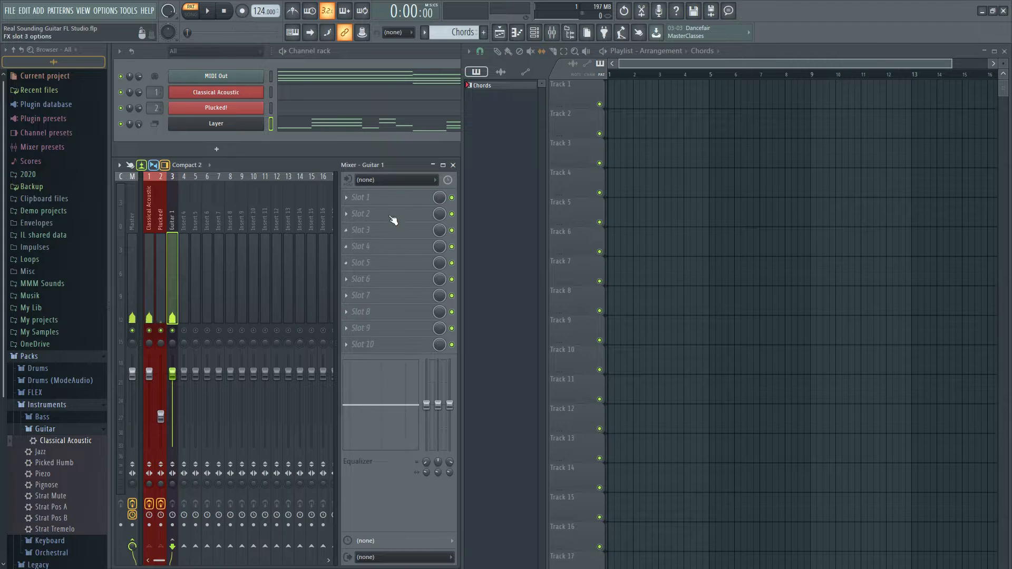
click(395, 198)
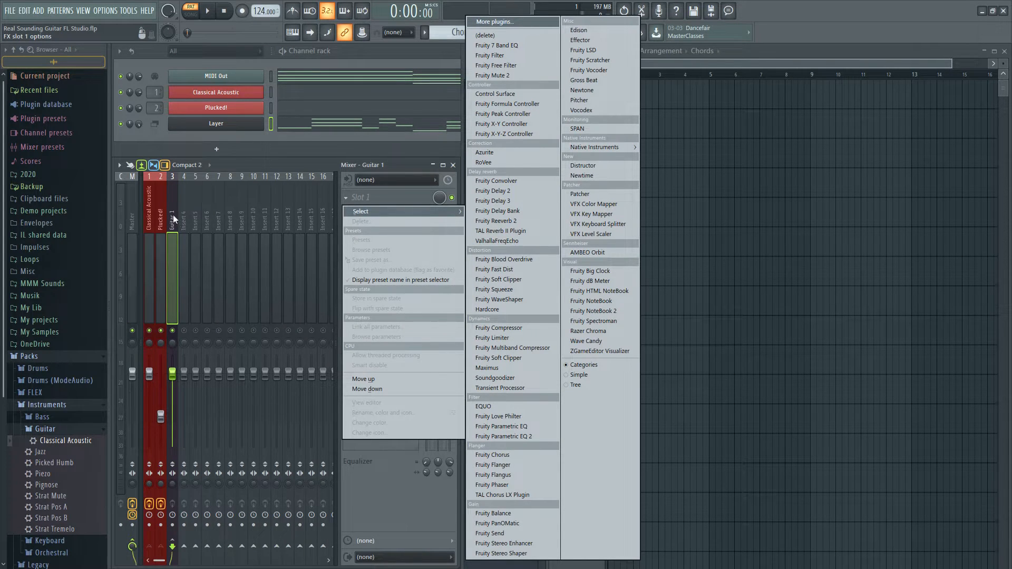
click(514, 437)
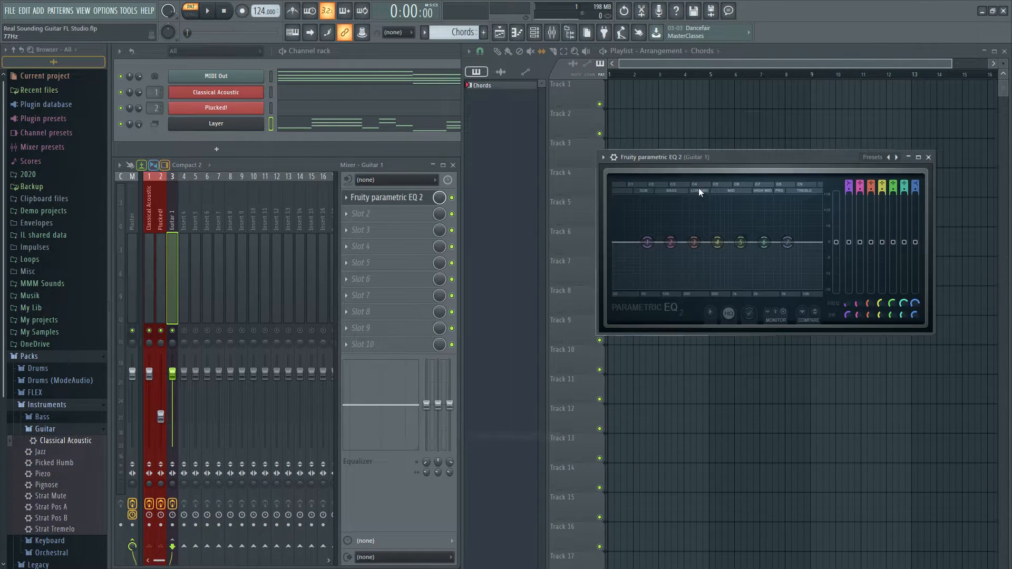
click(873, 157)
mouse_move(905, 165)
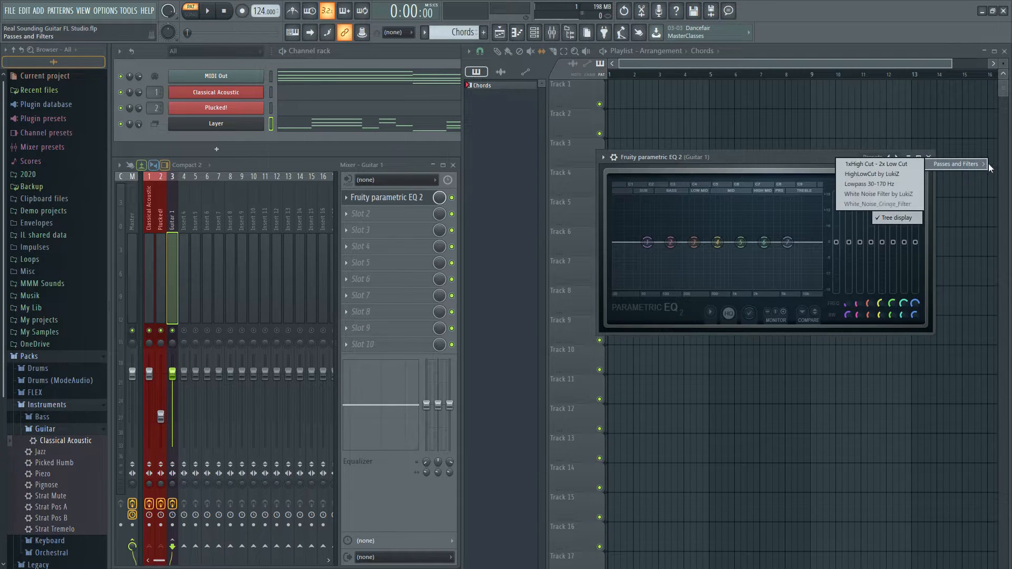
click(875, 174)
Raise the Guitar 1 EQ's low-pass and high-pass cutoffs and cut band 3 in the mids while playing the pattern
key(space)
drag(809, 242, 816, 242)
drag(628, 243, 730, 253)
key(space)
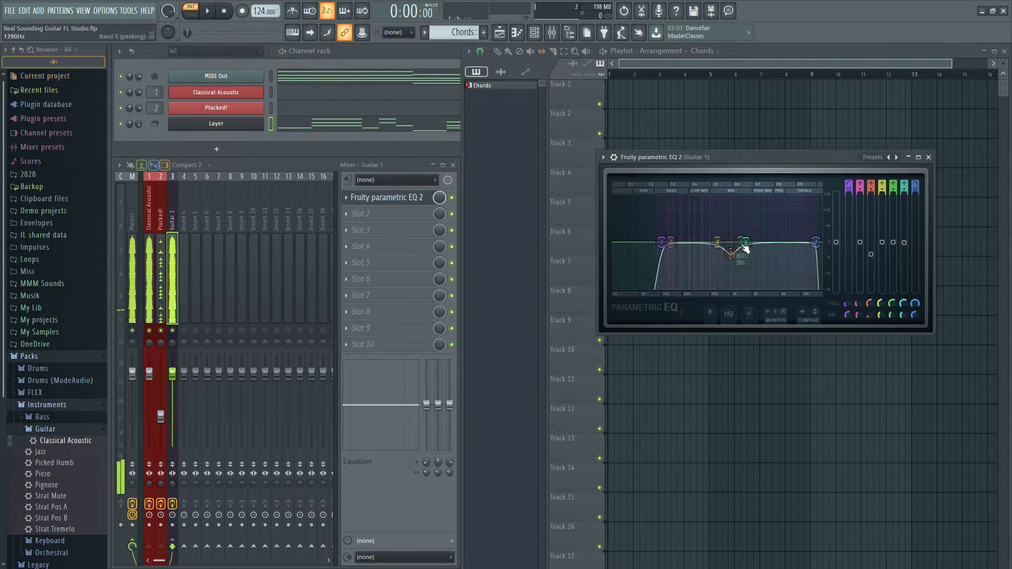
Boost band 5 of the Guitar 1 EQ slightly in the presence range, adjust its bandwidth, and close the EQ
key(space)
drag(764, 245, 782, 237)
scroll(784, 233, up, 3)
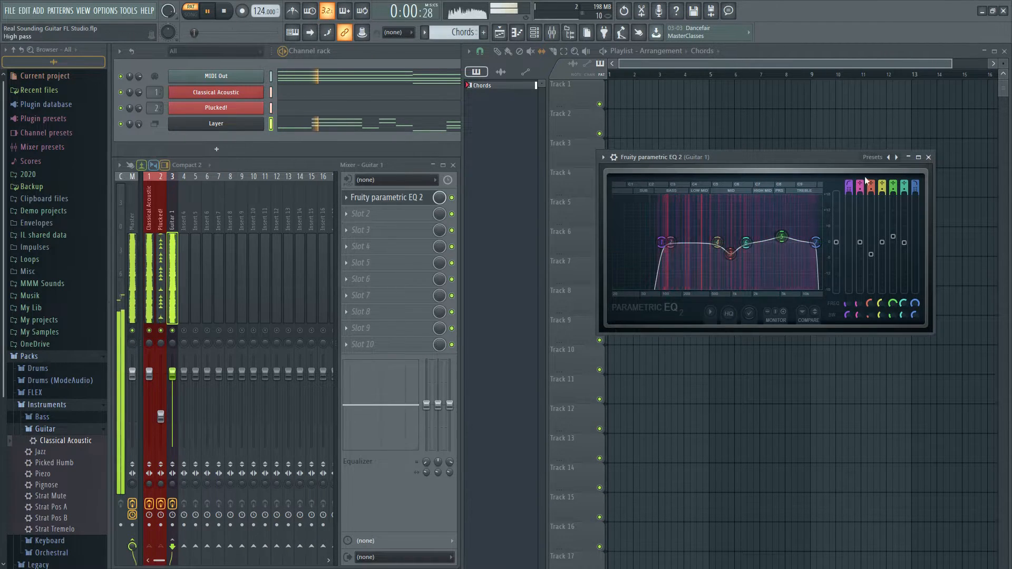
click(928, 157)
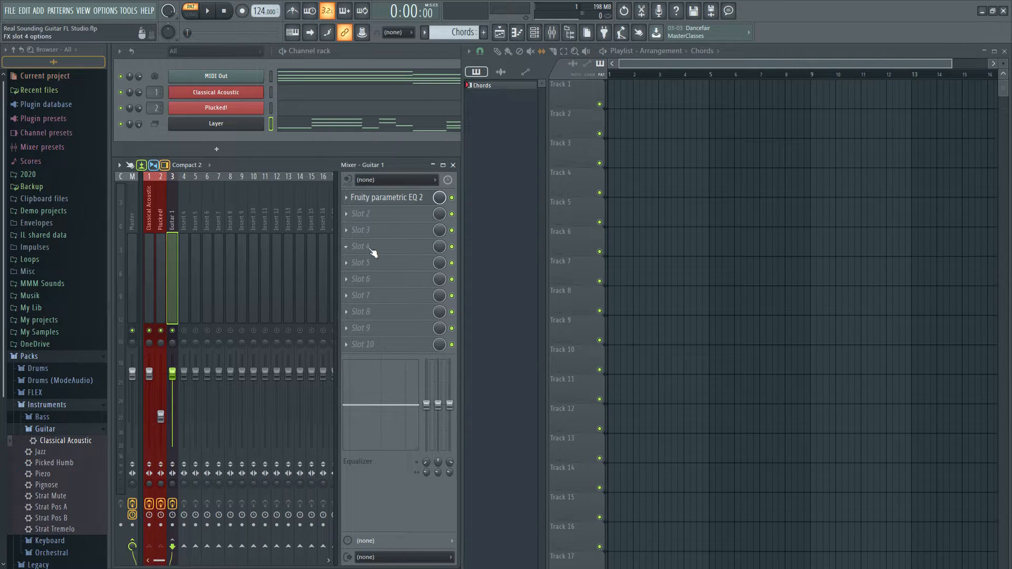
Insert Fruity Compressor in Slot 2 of the Guitar 1 track and place its window over the playlist
click(395, 212)
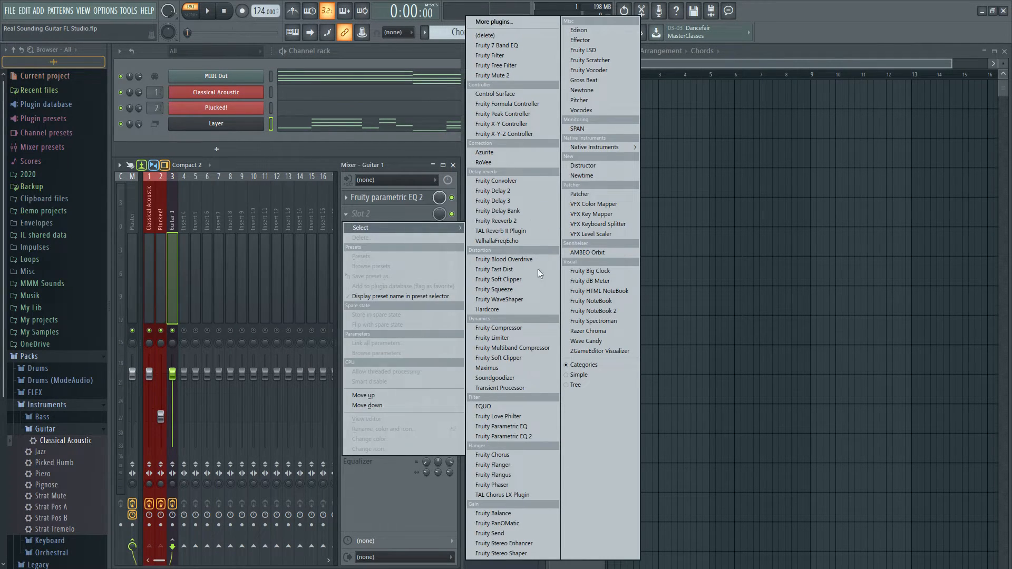
click(504, 328)
drag(258, 112, 696, 263)
Set the compressor's ratio to 10.3:1, threshold to -18.4 dB and gain to 3.9 dB while playing the pattern
key(space)
key(space)
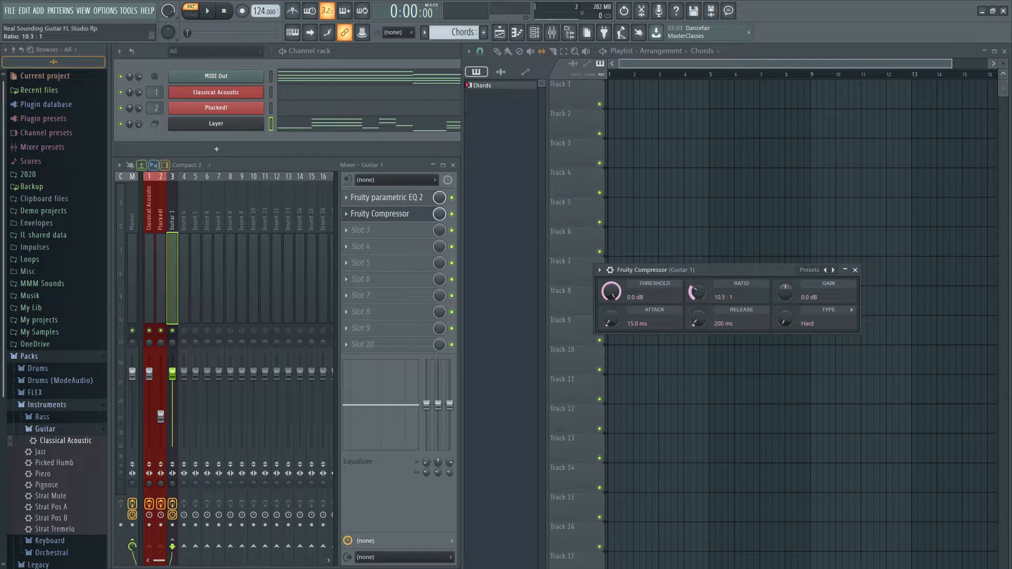
key(space)
drag(611, 292, 611, 287)
drag(785, 291, 785, 288)
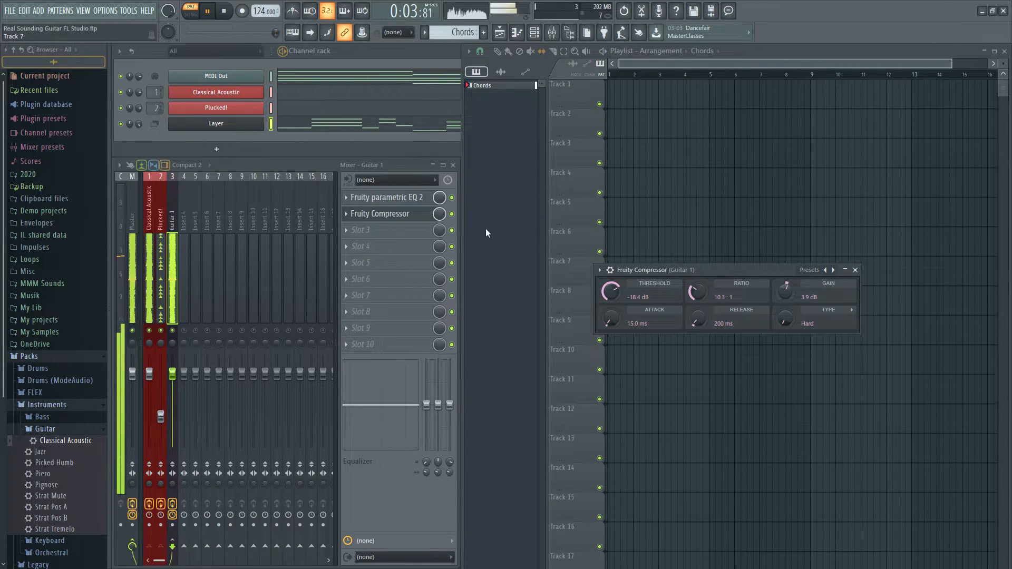
Bypass and re-enable the compressor during playback to compare the guitar with and without compression
click(452, 214)
click(452, 214)
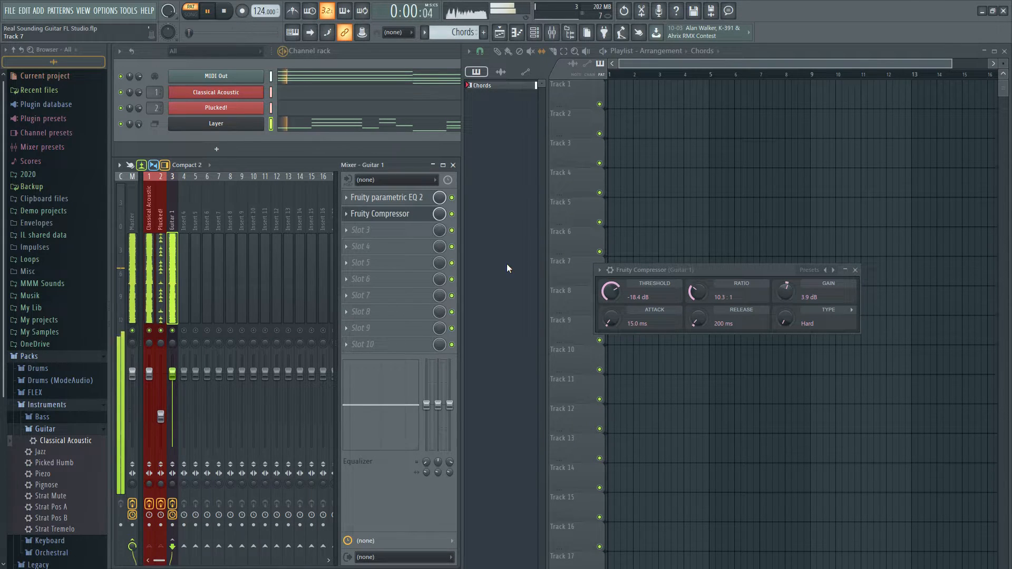
key(space)
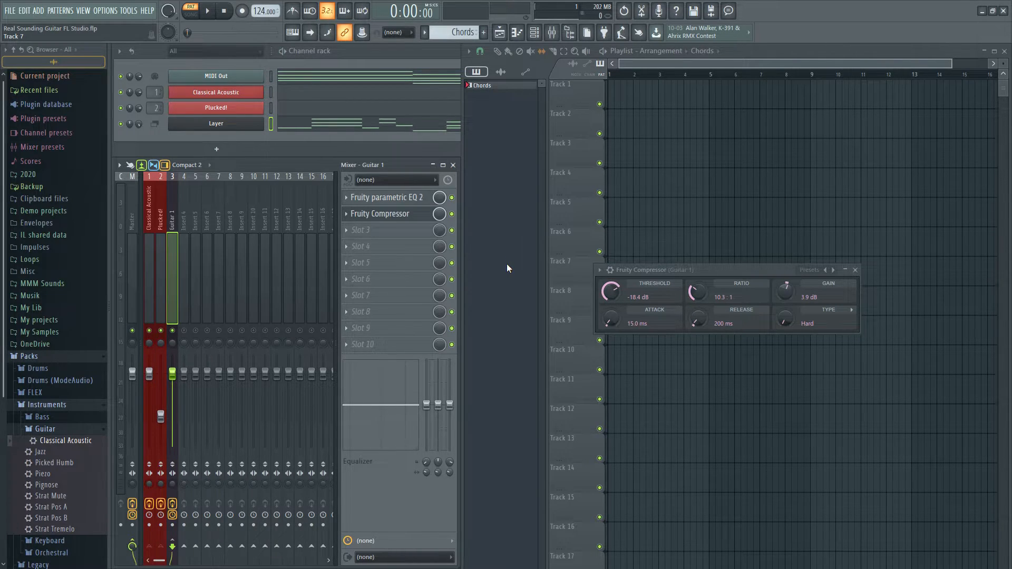
Insert Fruity Reeverb 2 in Slot 3 of the Guitar 1 track and place its window over the playlist
click(389, 233)
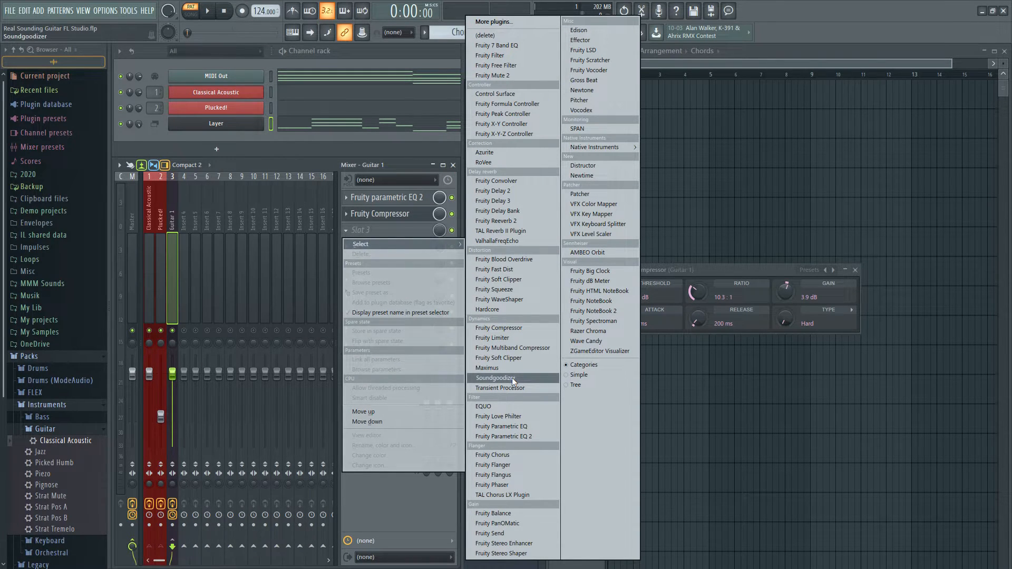
click(511, 220)
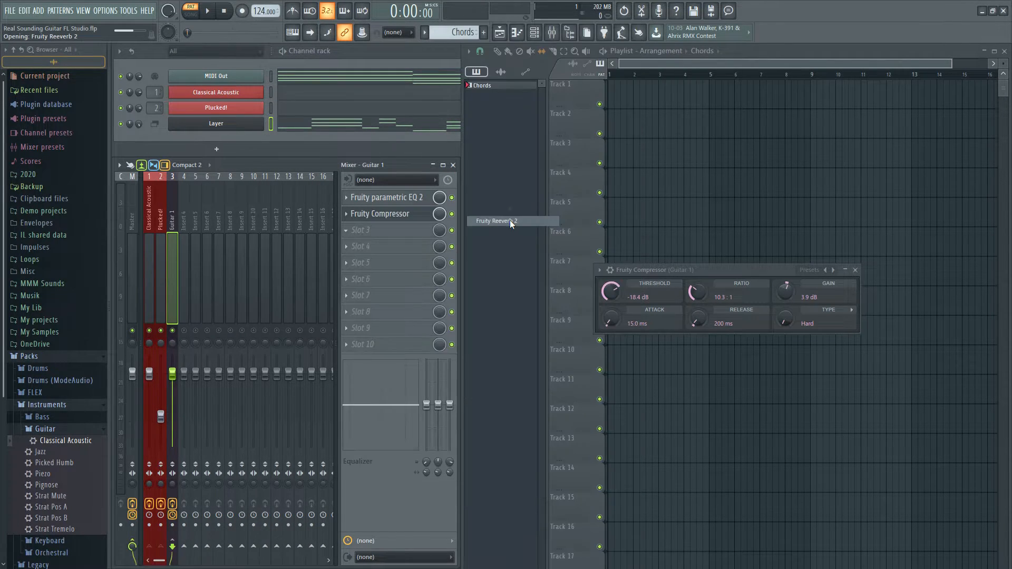
drag(302, 118, 770, 203)
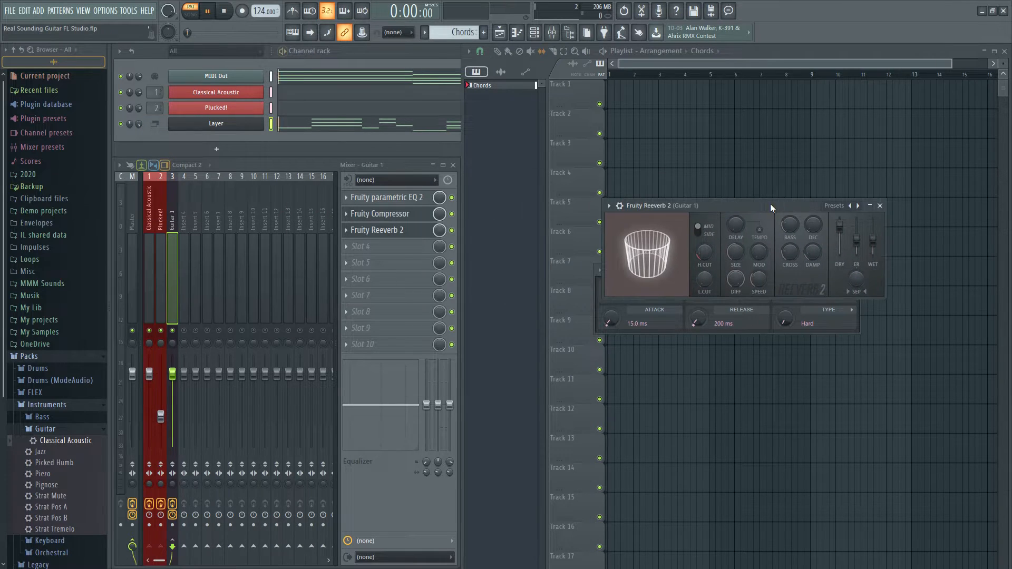
Adjust the reverb's low cut and wet level while playing the pattern
key(space)
drag(705, 279, 705, 240)
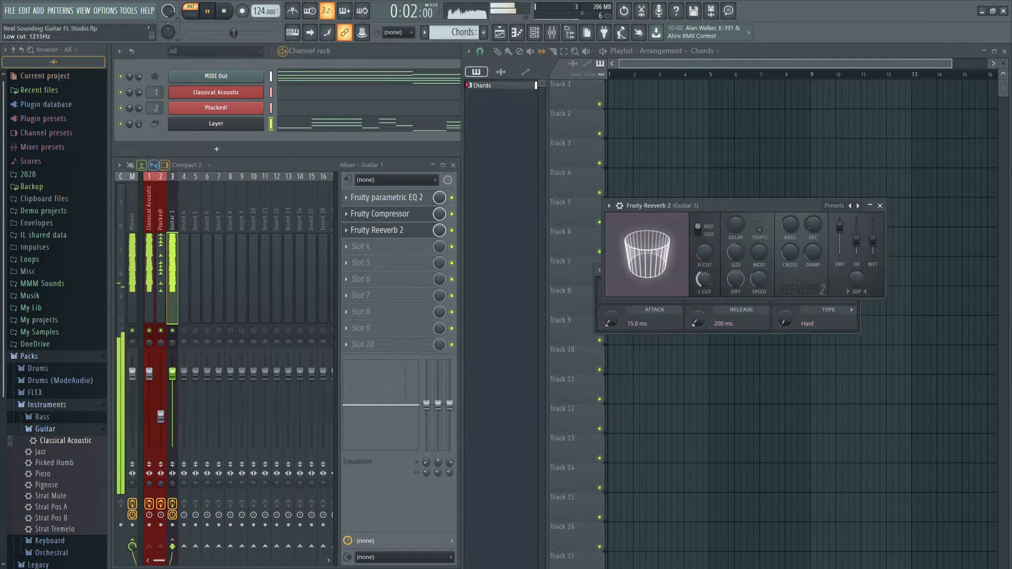
drag(872, 239, 873, 240)
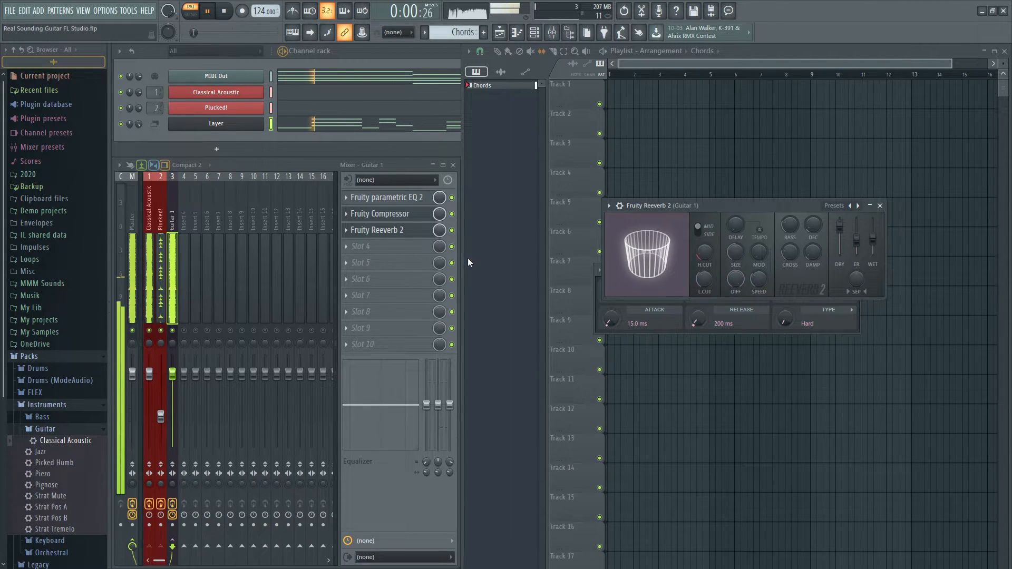
Toggle the reverb off and on across several playbacks to compare the guitar with and without it
key(space)
click(453, 231)
key(space)
key(space)
key(space)
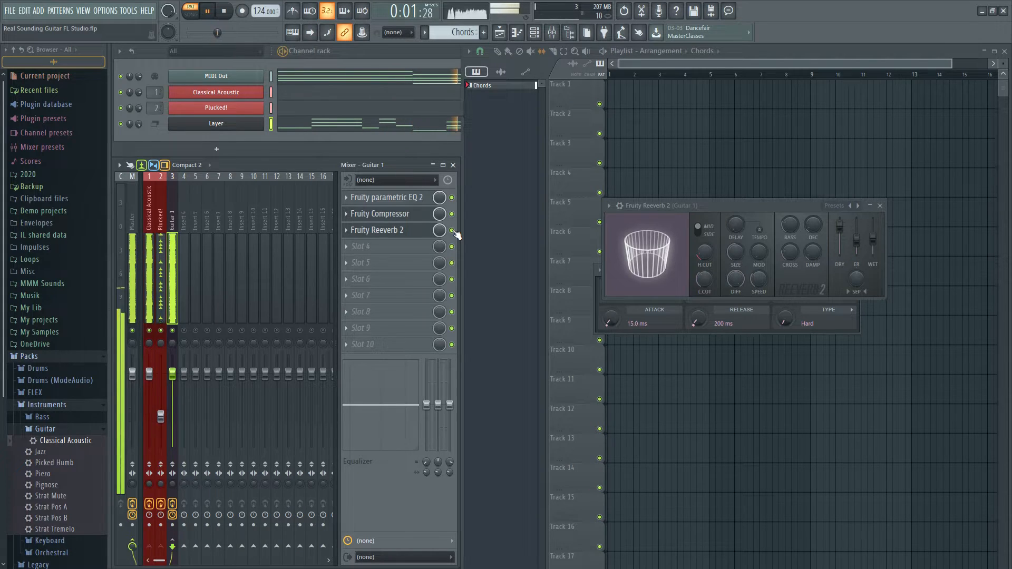
key(space)
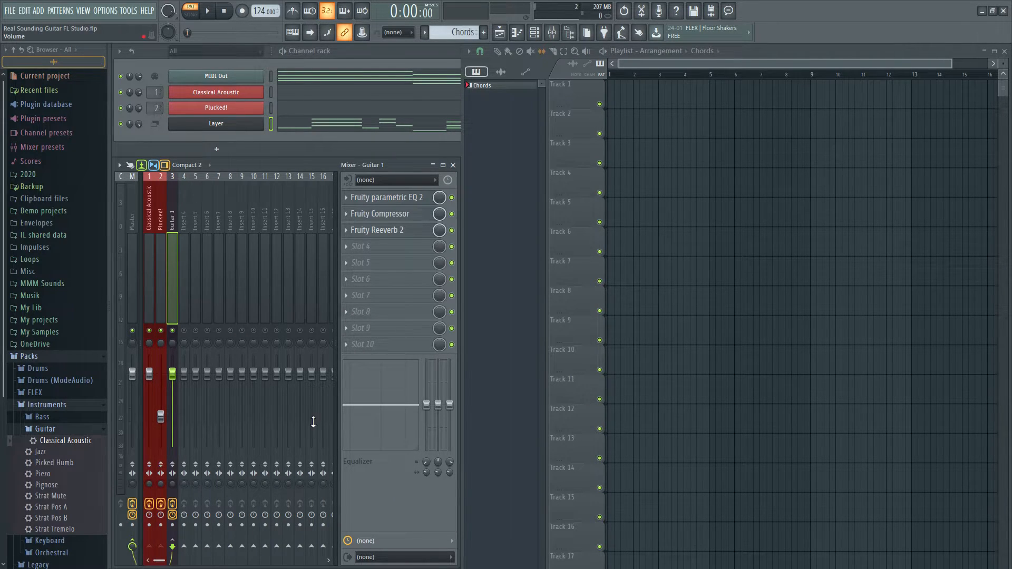
Add a second Classical Acoustic instrument as a new channel and route it to mixer track 4
drag(65, 443, 228, 135)
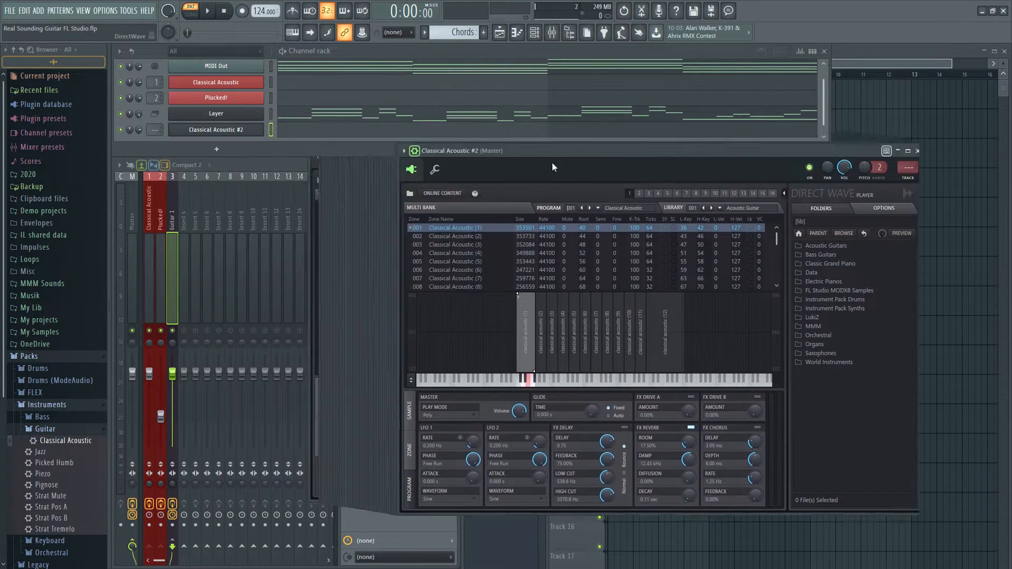
drag(552, 167, 584, 173)
drag(156, 130, 156, 114)
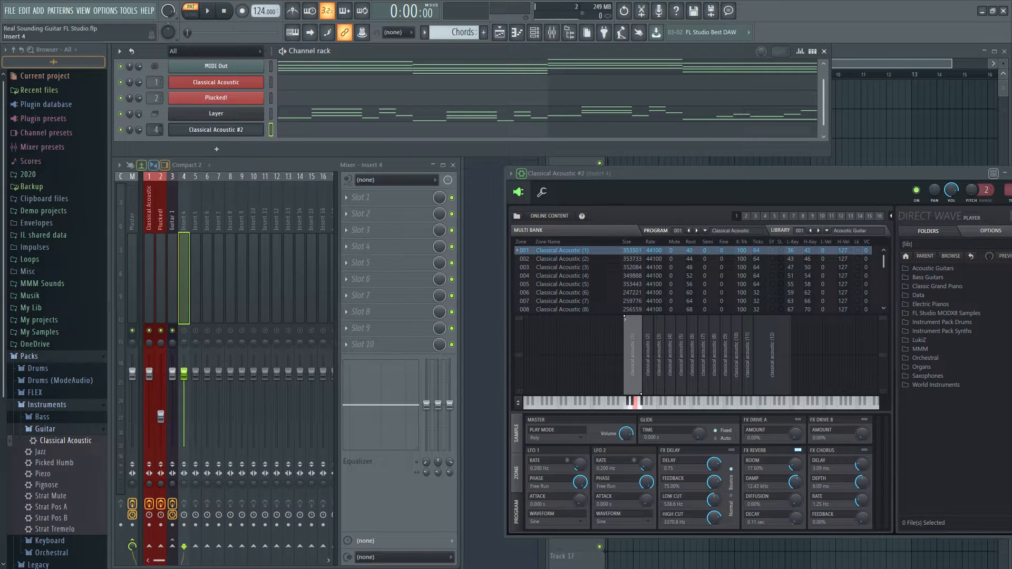
Color the Classical Acoustic #2 channel teal and give mixer track 4 the same name and color
right_click(260, 127)
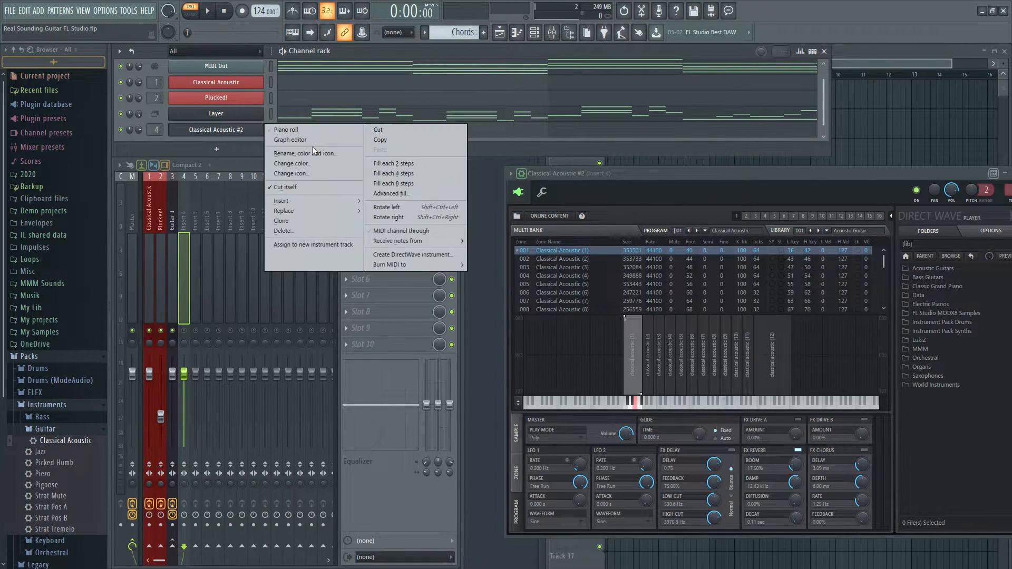
click(303, 153)
click(311, 163)
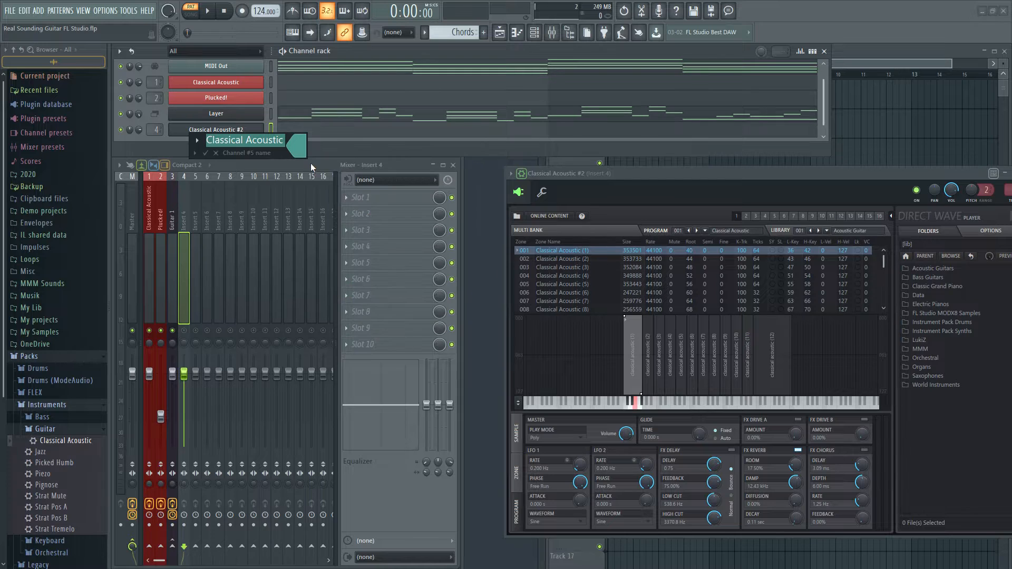
click(192, 266)
click(182, 264)
key(F2)
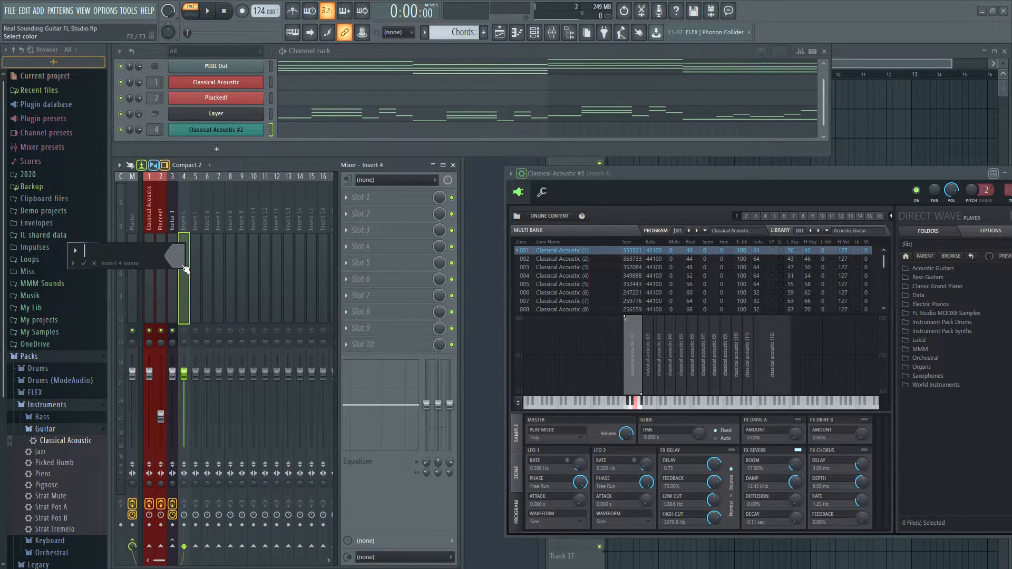
click(189, 298)
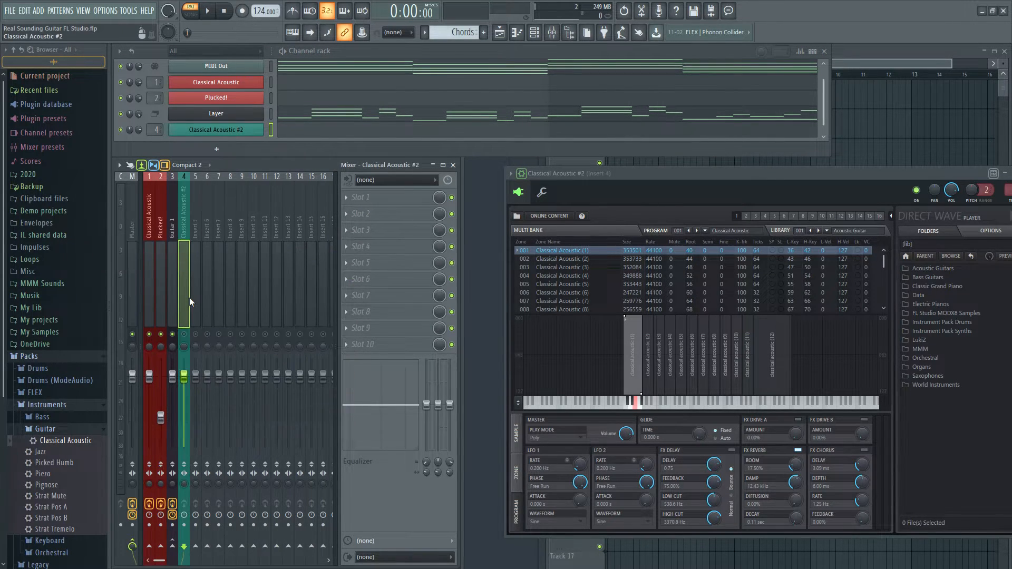
Add a second Plucked! instrument as a new channel
click(213, 149)
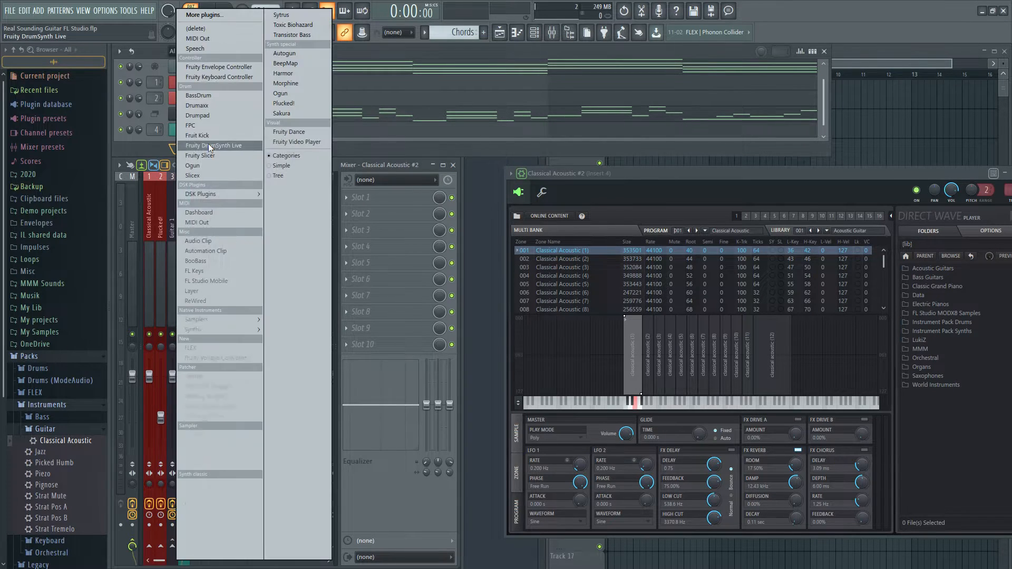
click(280, 104)
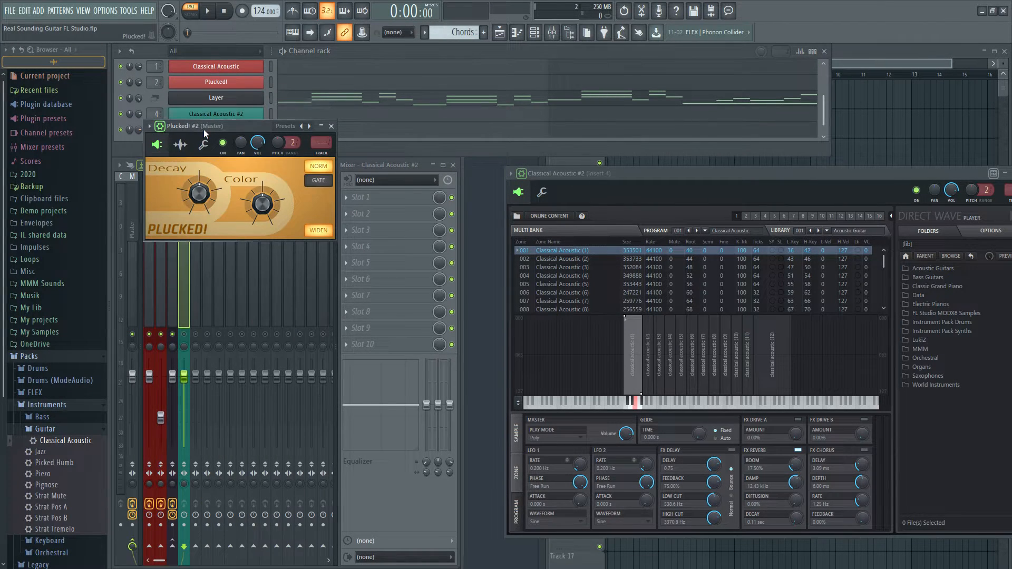
drag(153, 130, 153, 117)
Color the Plucked! #2 channel teal, route it to mixer track 5 and give that track the same name and color
right_click(250, 131)
click(305, 153)
click(302, 150)
click(311, 188)
double_click(192, 251)
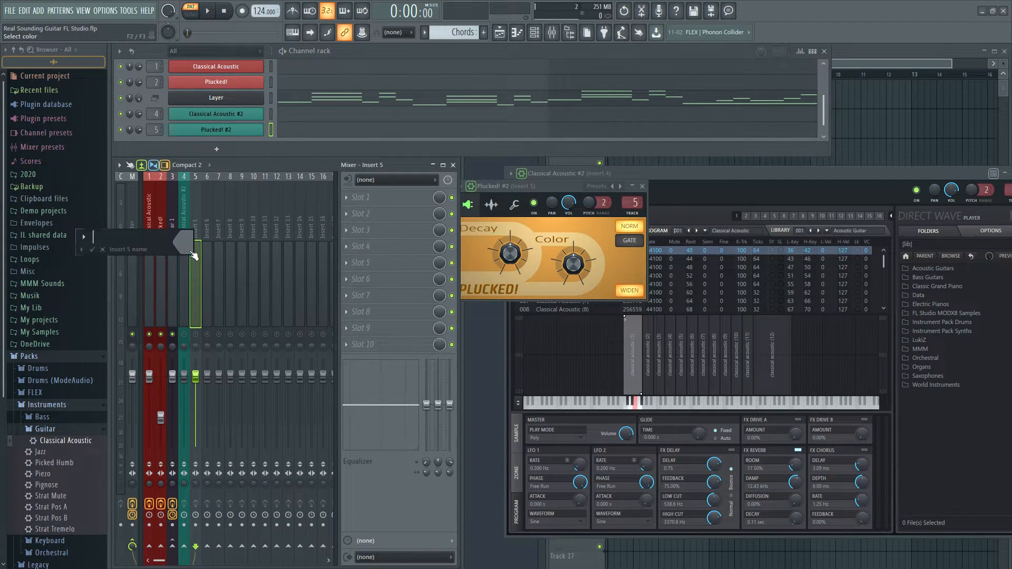
click(189, 249)
click(197, 282)
key(Return)
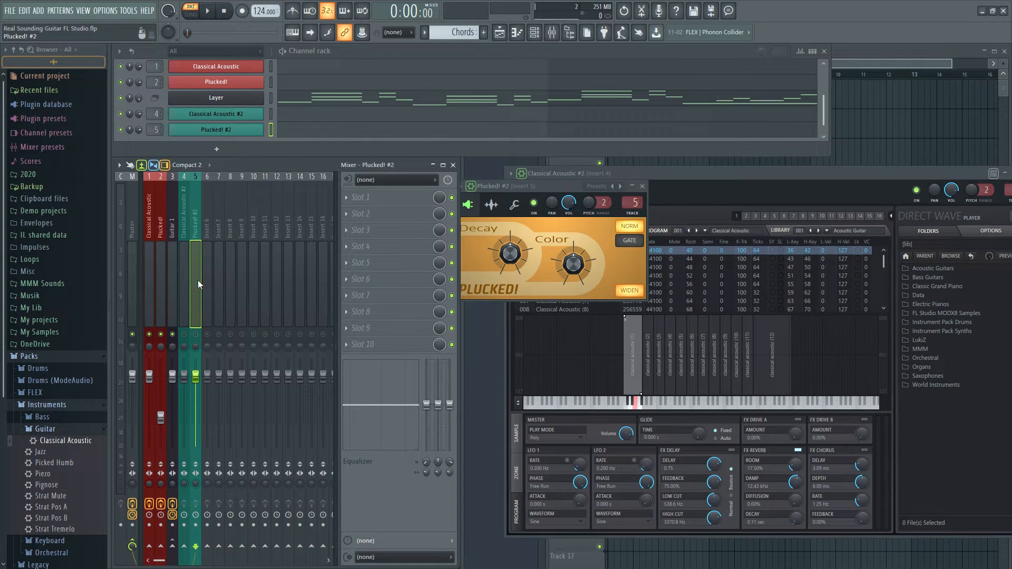
Add a second Layer channel and select Classical Acoustic #2 and Plucked! #2 as the channels for it
click(256, 150)
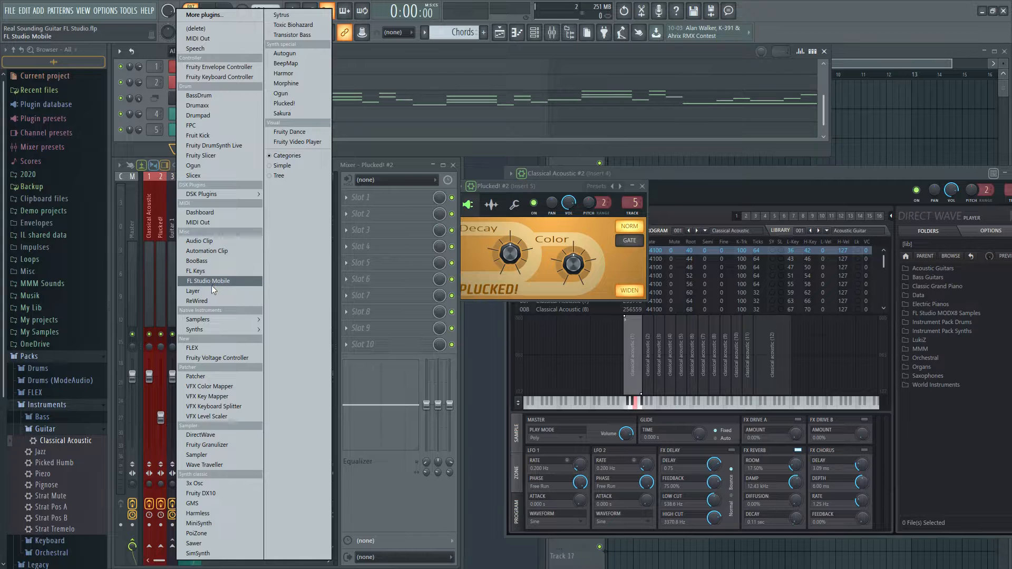
click(213, 291)
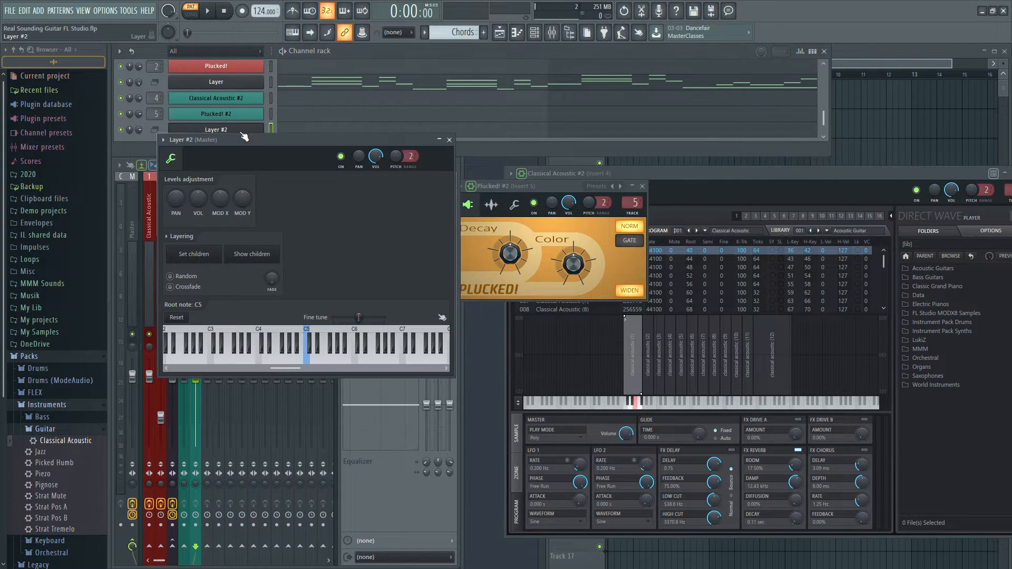
drag(272, 140, 653, 235)
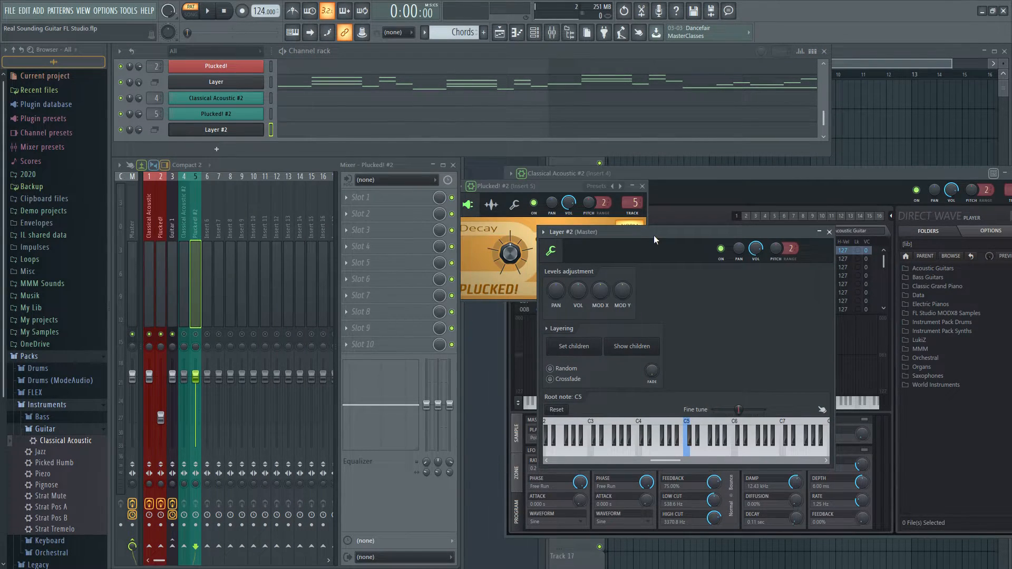
click(272, 97)
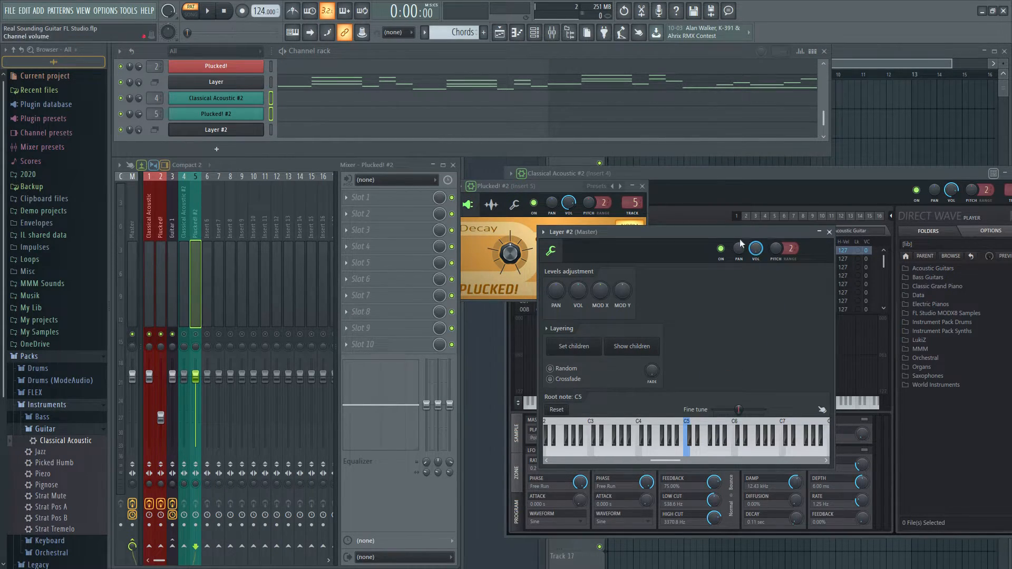
click(245, 82)
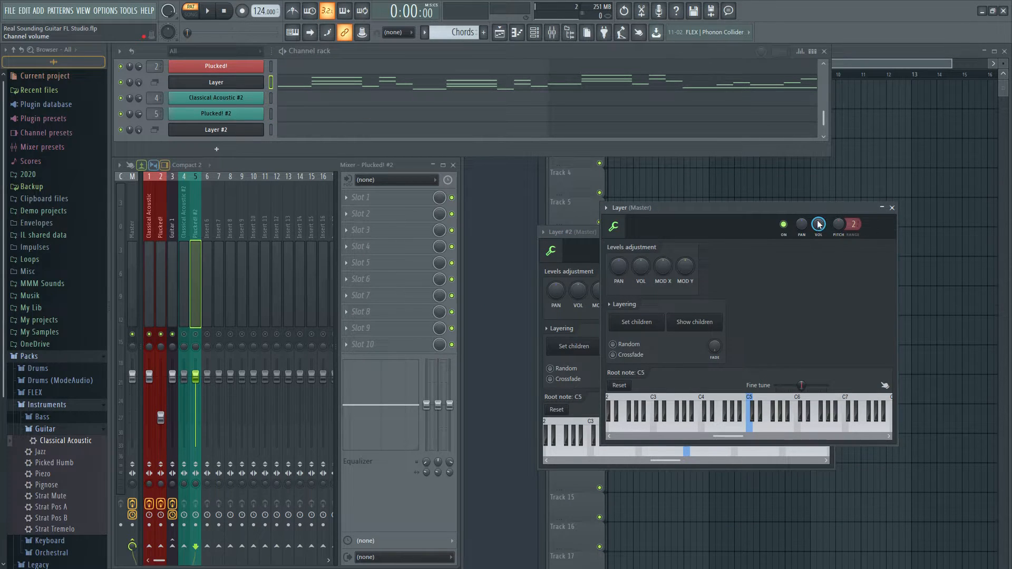
click(892, 208)
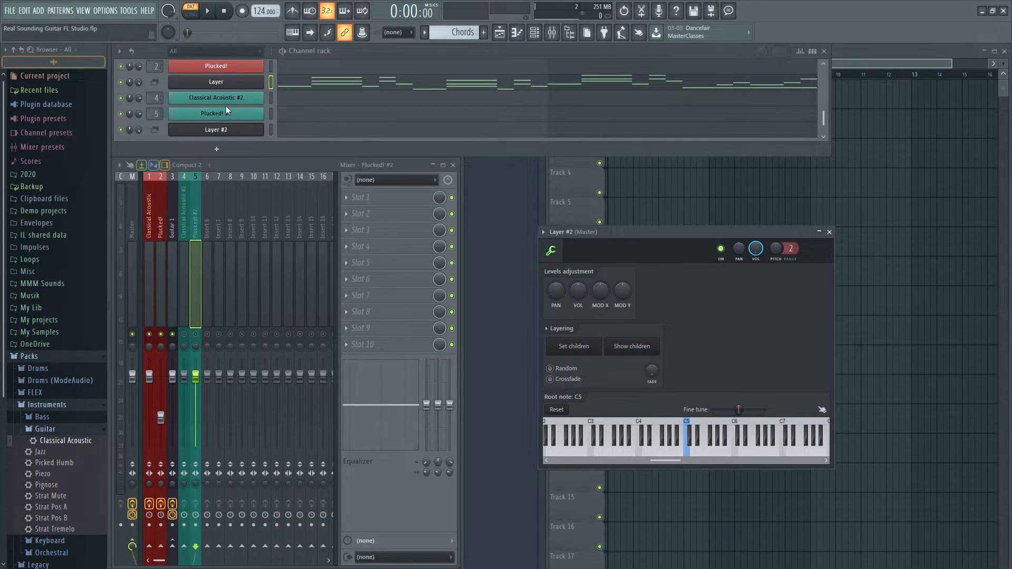
Enlarge the channel rack and copy the Classical Acoustic channel's preset onto Classical Acoustic #2
scroll(376, 105, up, 3)
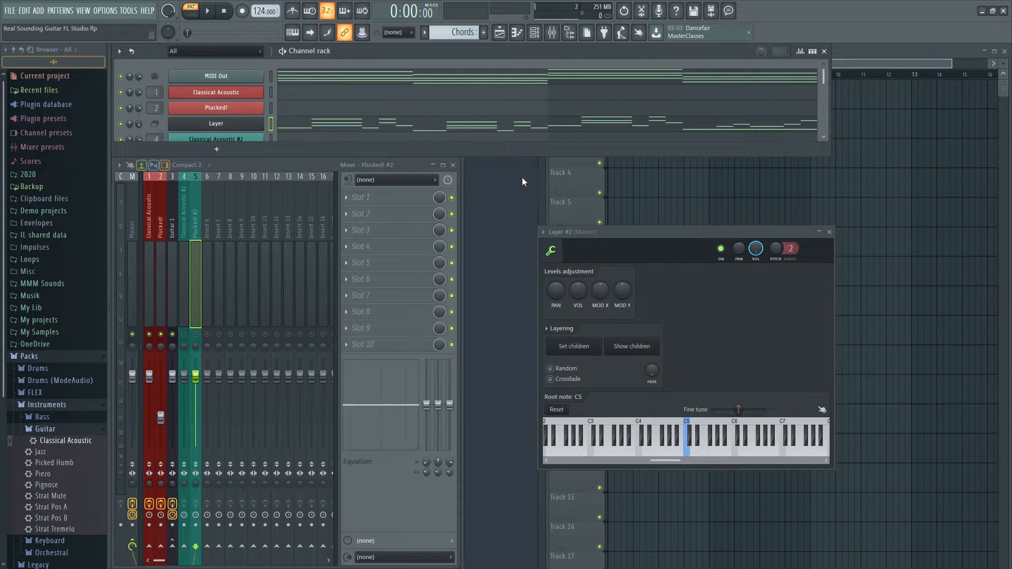
drag(509, 156, 509, 203)
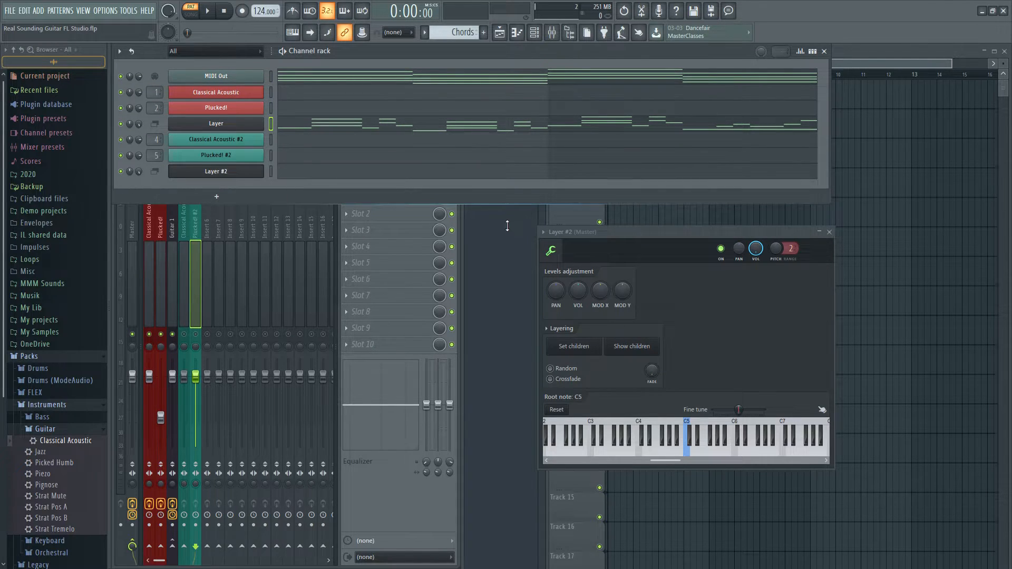
click(237, 94)
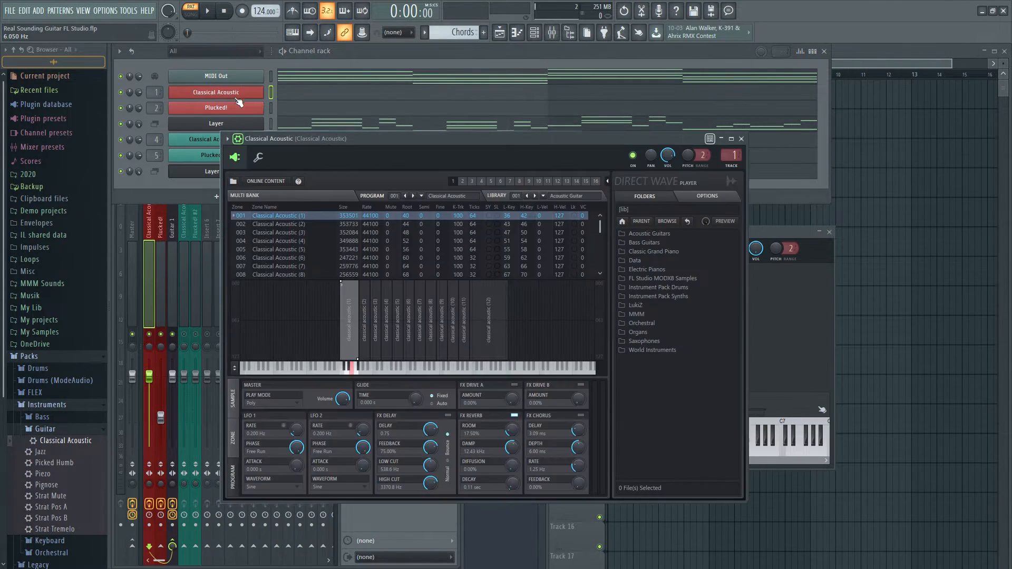
click(228, 139)
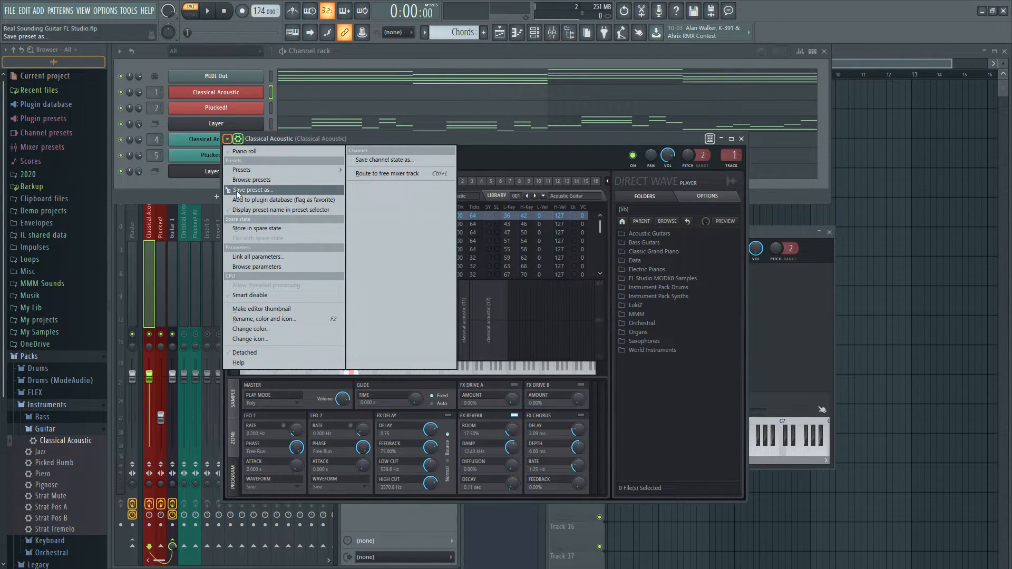
drag(238, 194, 187, 138)
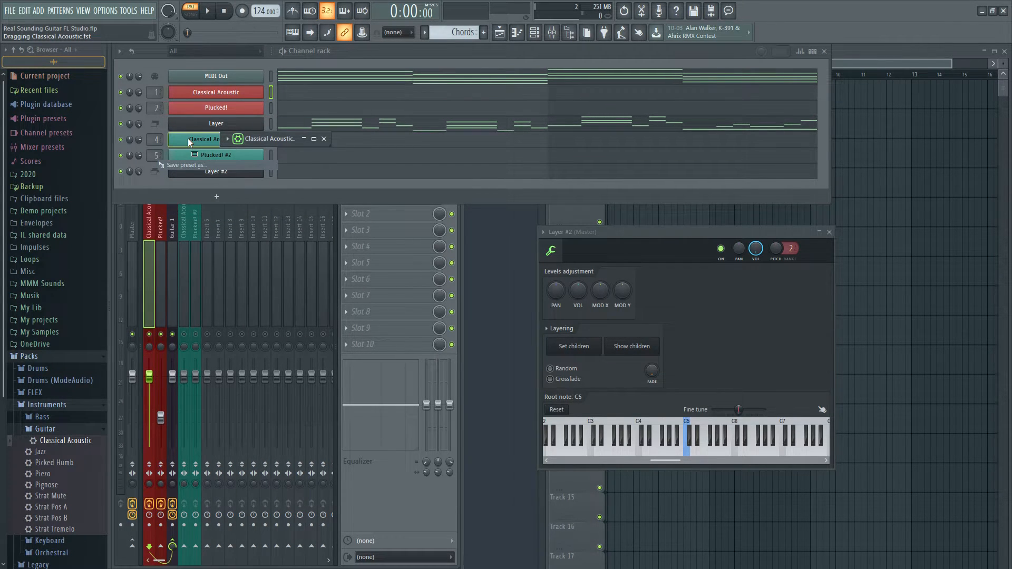
Recolor the Classical Acoustic #2 channel teal and close the Classical Acoustic instrument windows
right_click(188, 138)
click(299, 165)
click(309, 201)
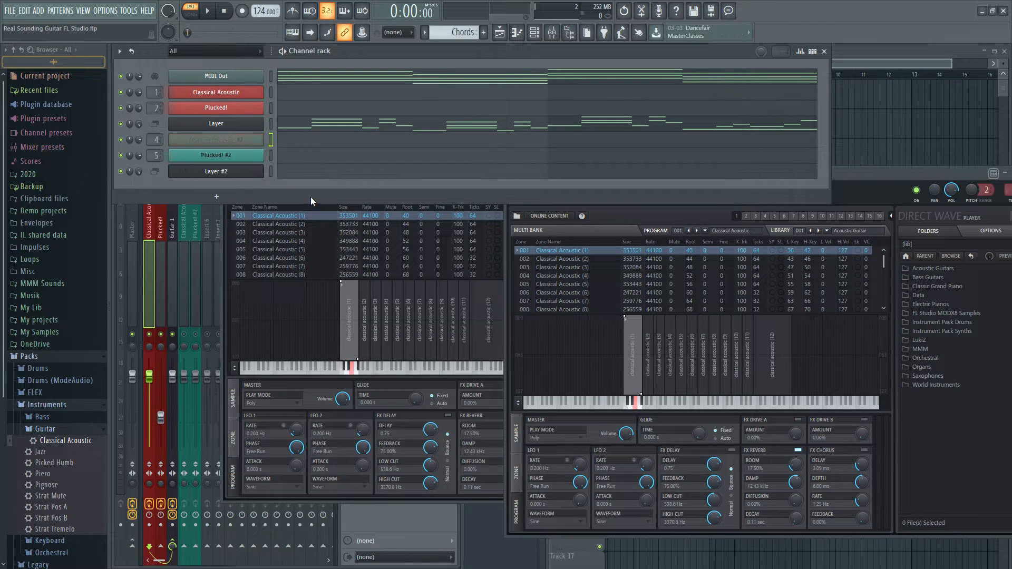
click(247, 139)
click(246, 139)
click(246, 138)
click(246, 139)
click(226, 93)
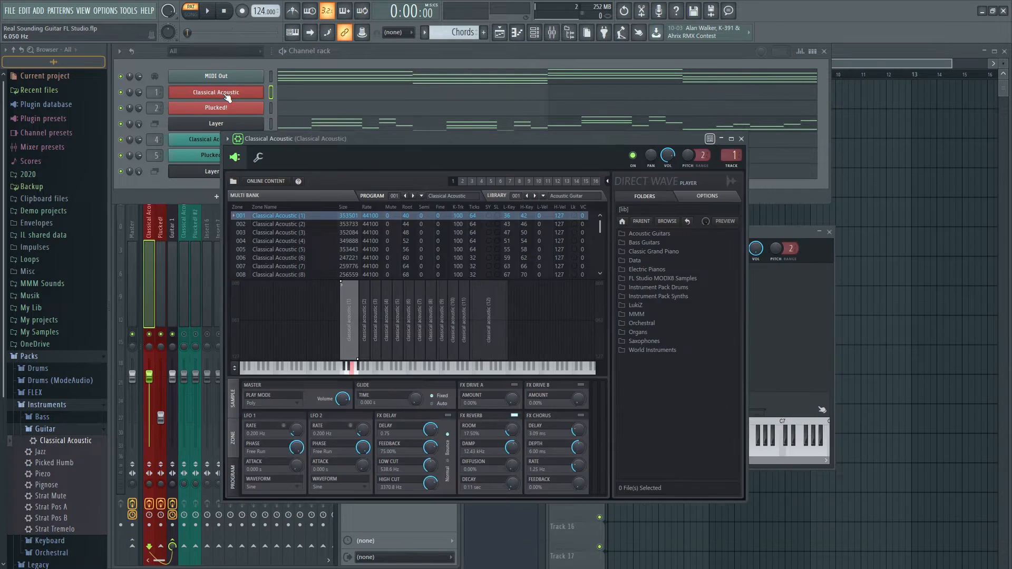
click(227, 94)
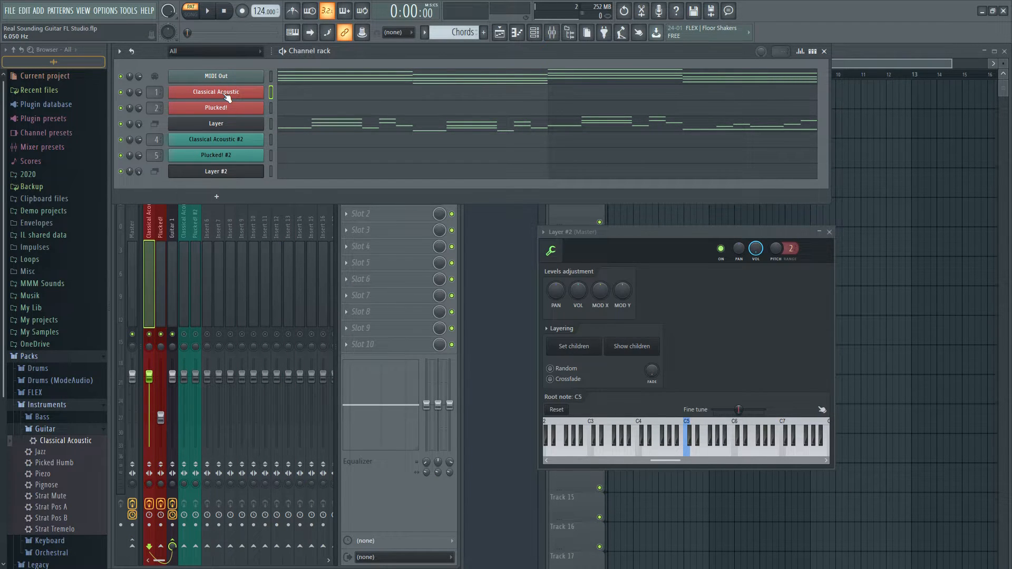
Copy the Plucked! channel's preset onto the Plucked! #2 channel
click(231, 110)
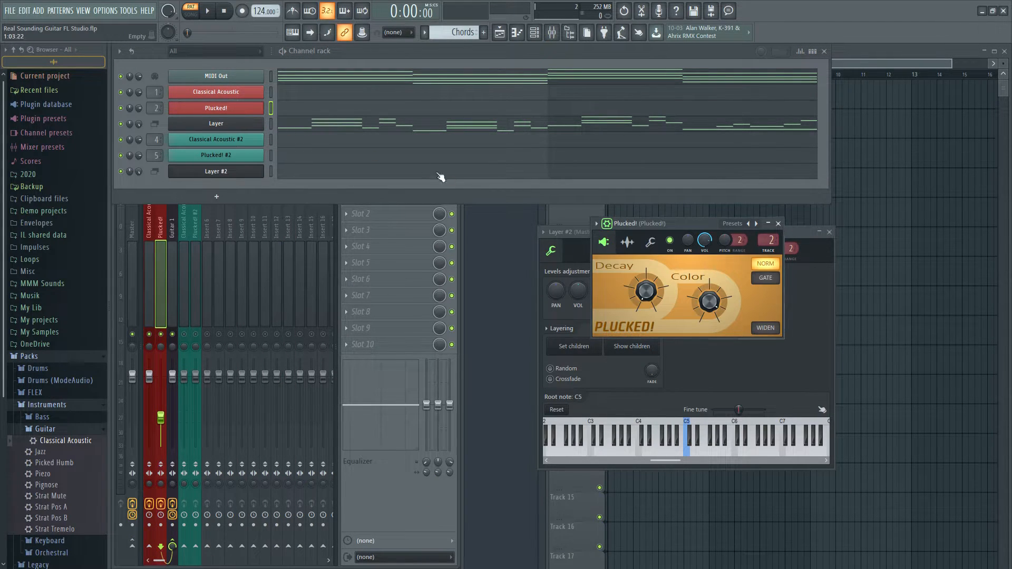
click(599, 225)
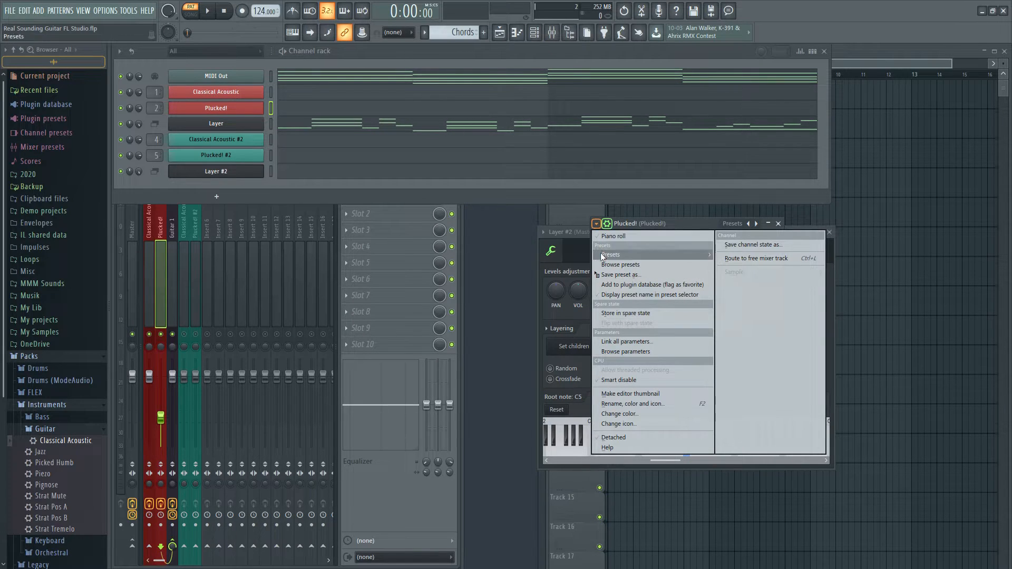
drag(594, 275, 252, 159)
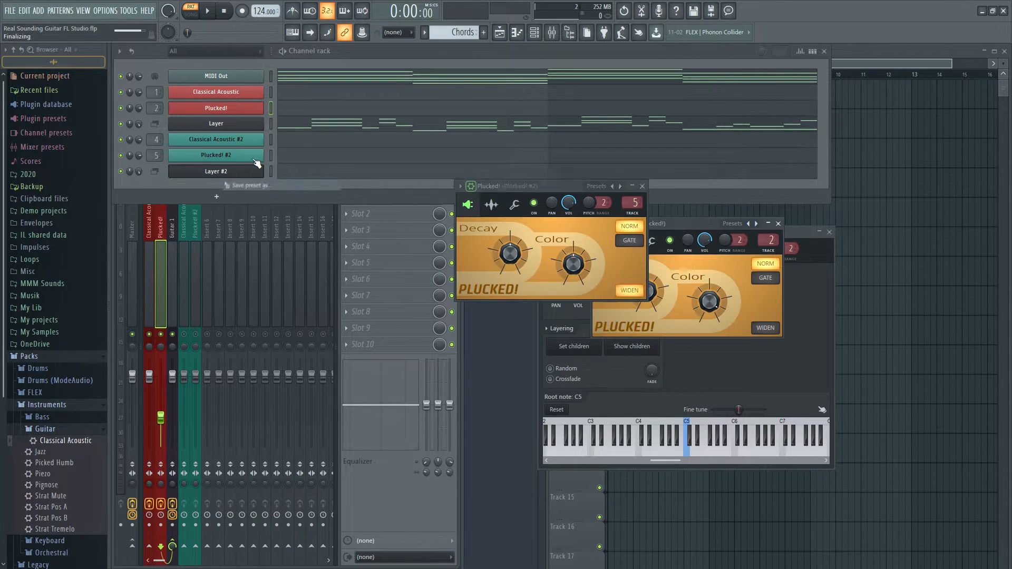
click(253, 159)
click(254, 159)
Recolor the Plucked! #2 channel teal
right_click(256, 162)
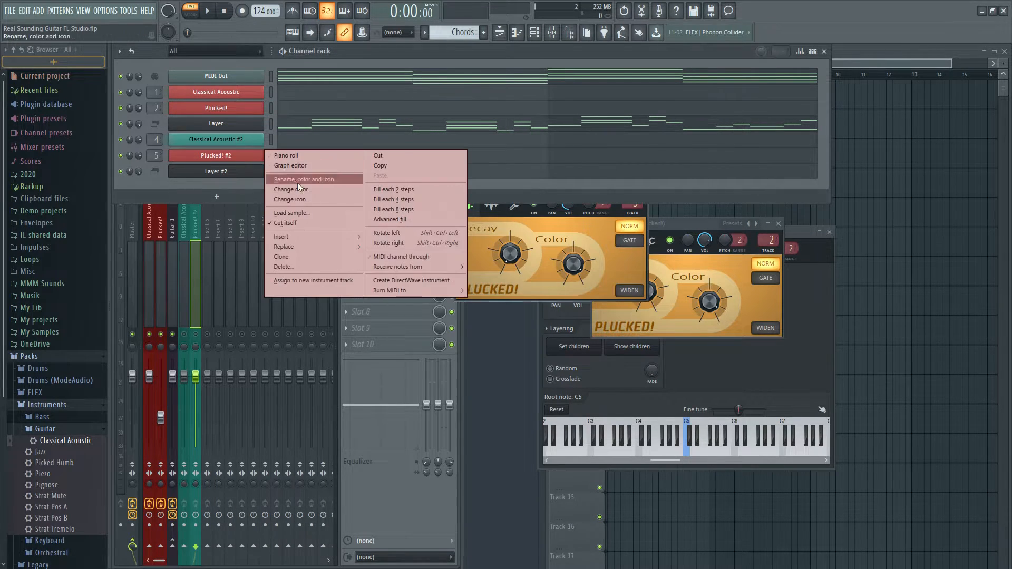
click(297, 179)
click(308, 213)
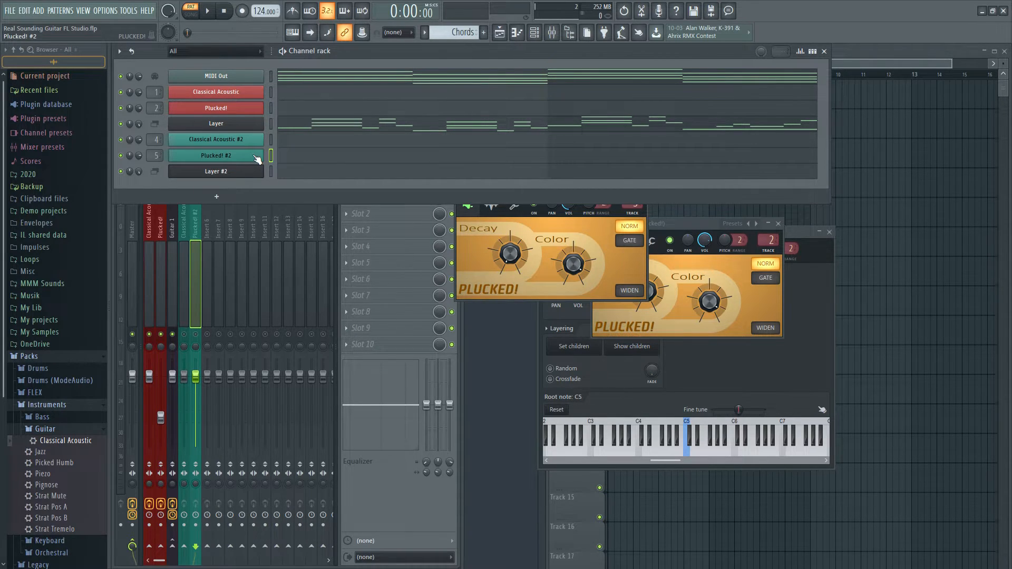
Rename mixer track 6 as Guitar 2 and give it a dark color
click(212, 255)
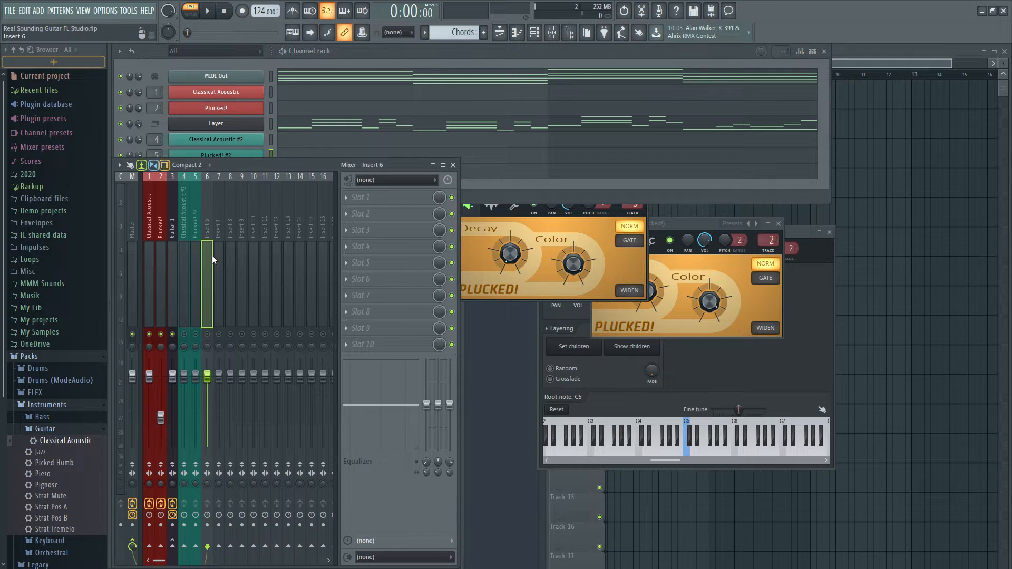
key(F2)
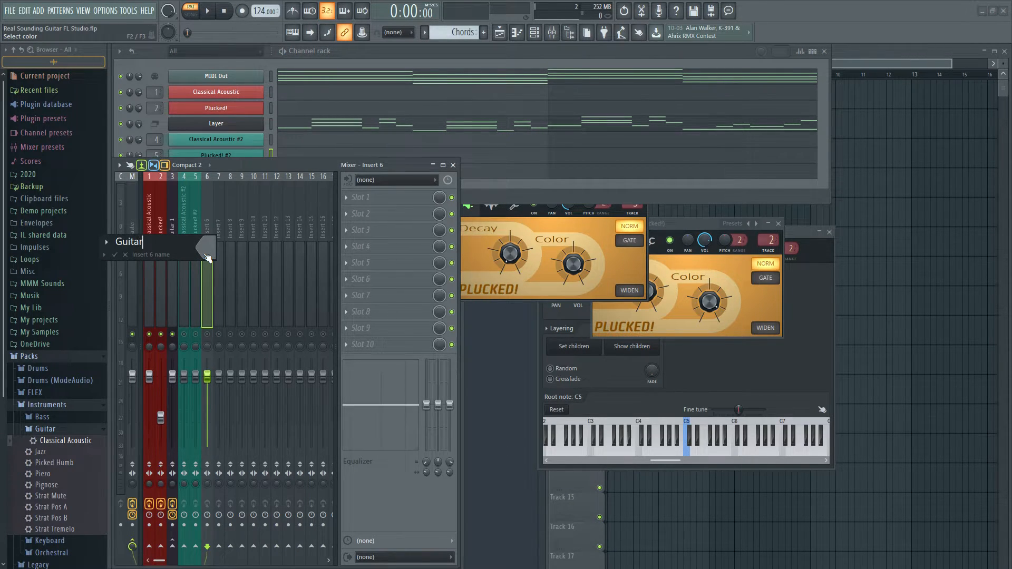
click(204, 252)
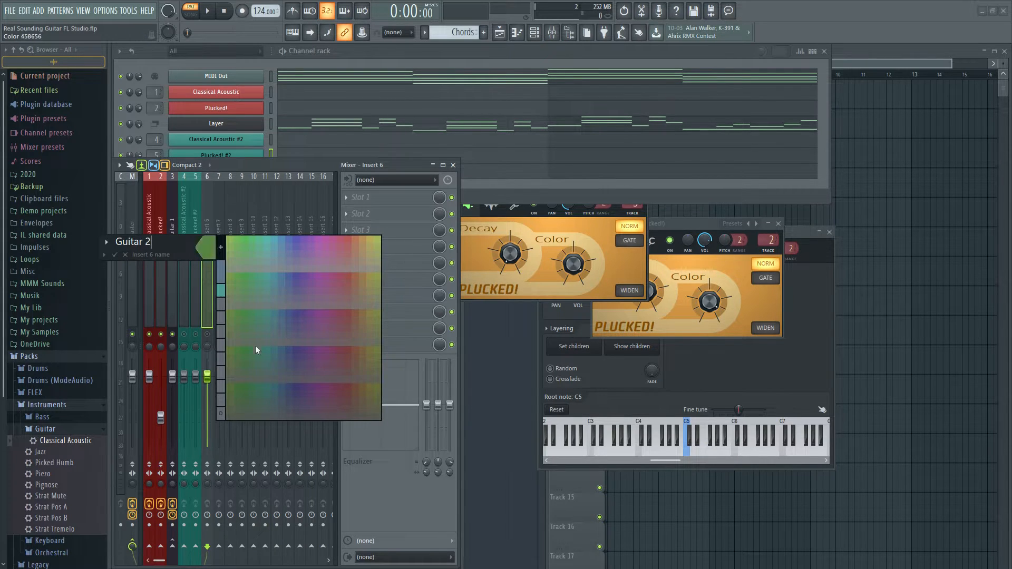
click(286, 414)
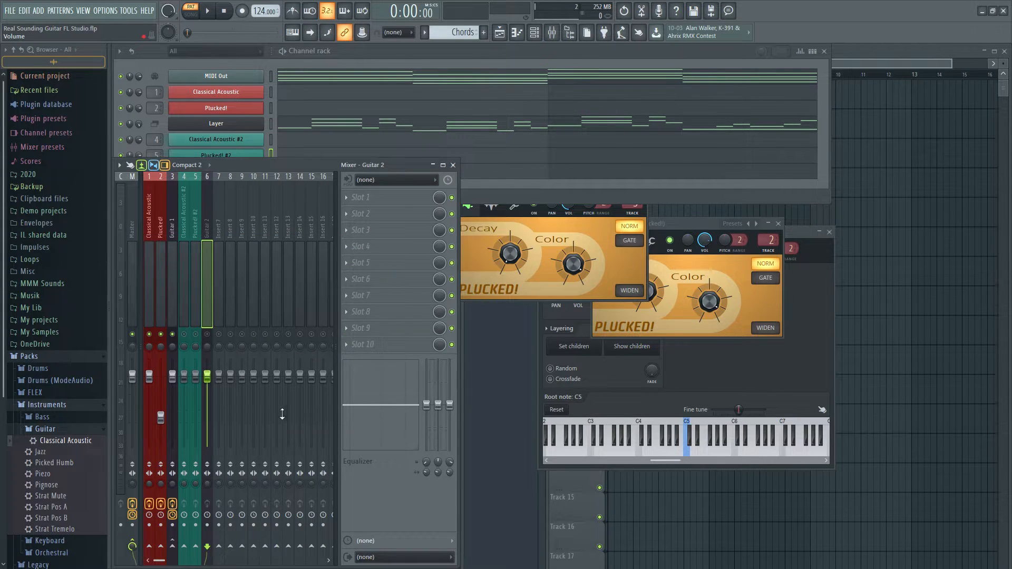
Route the Classical Acoustic #2 and Plucked! #2 mixer tracks only to the Guitar 2 track
click(183, 316)
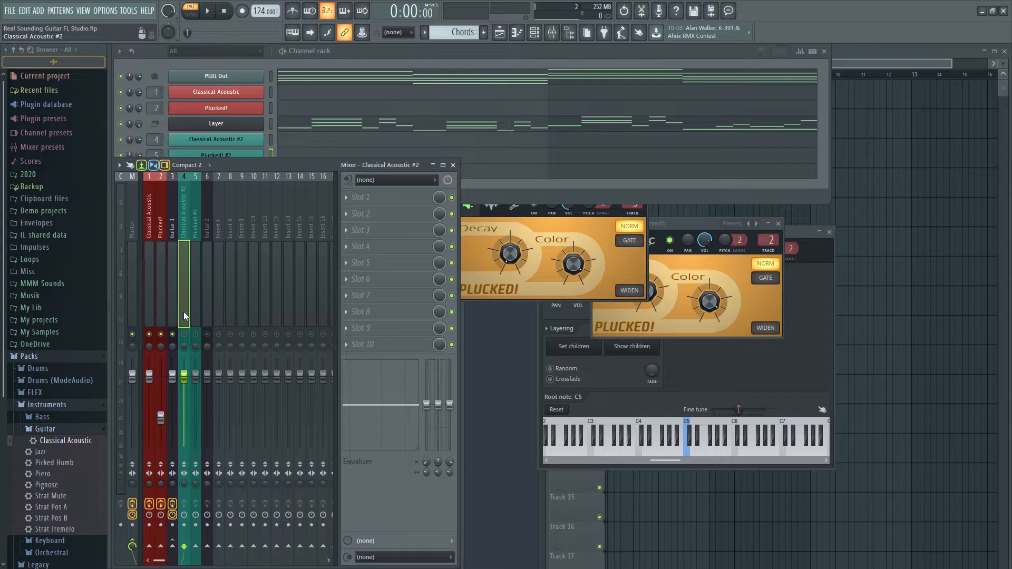
ctrl+click(195, 309)
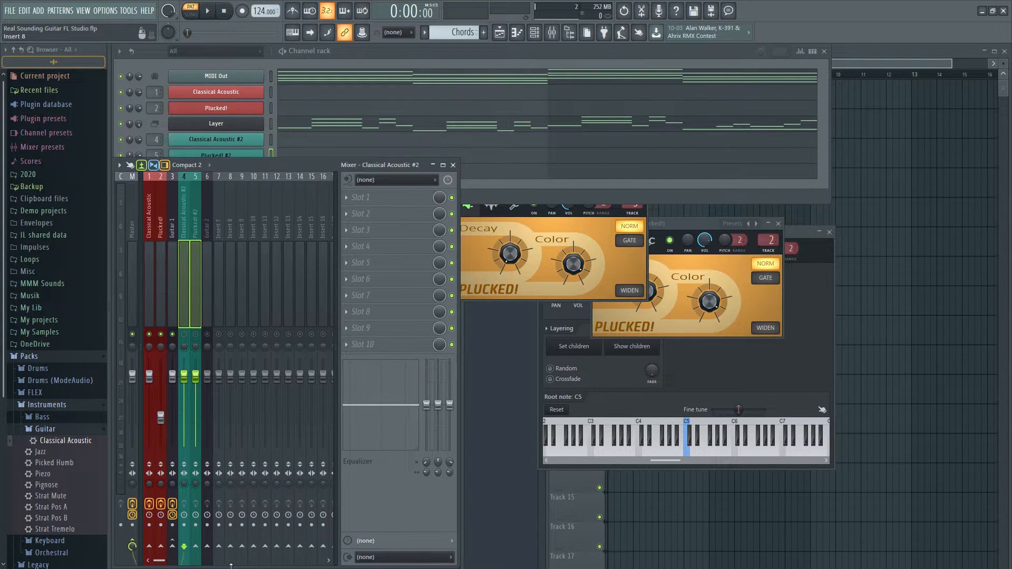
right_click(208, 548)
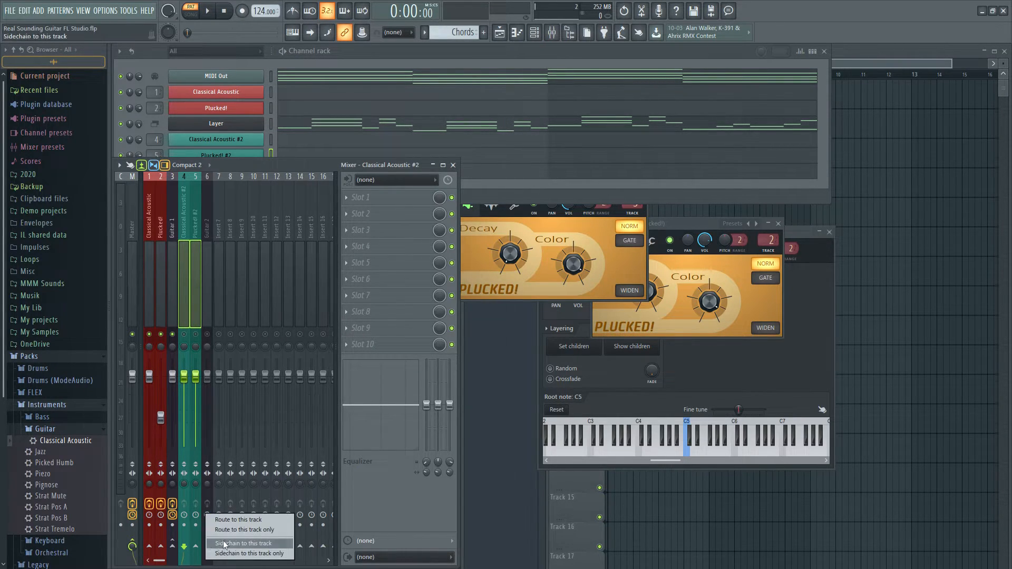
click(231, 530)
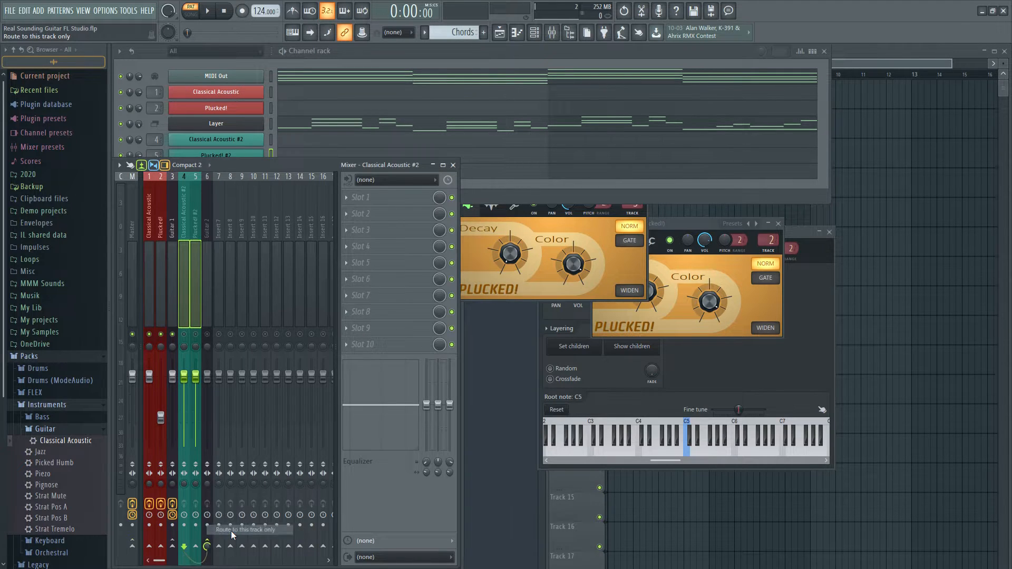
Add a Fruity Parametric EQ 2 to the first effect slot of the Classical Acoustic #2 and Plucked! #2 mixer tracks
click(185, 310)
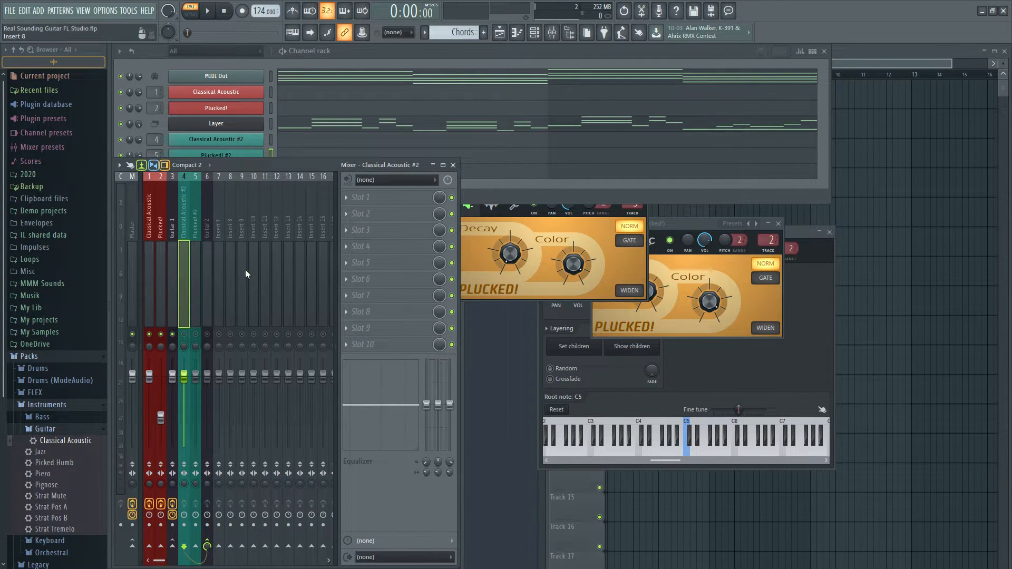
click(399, 199)
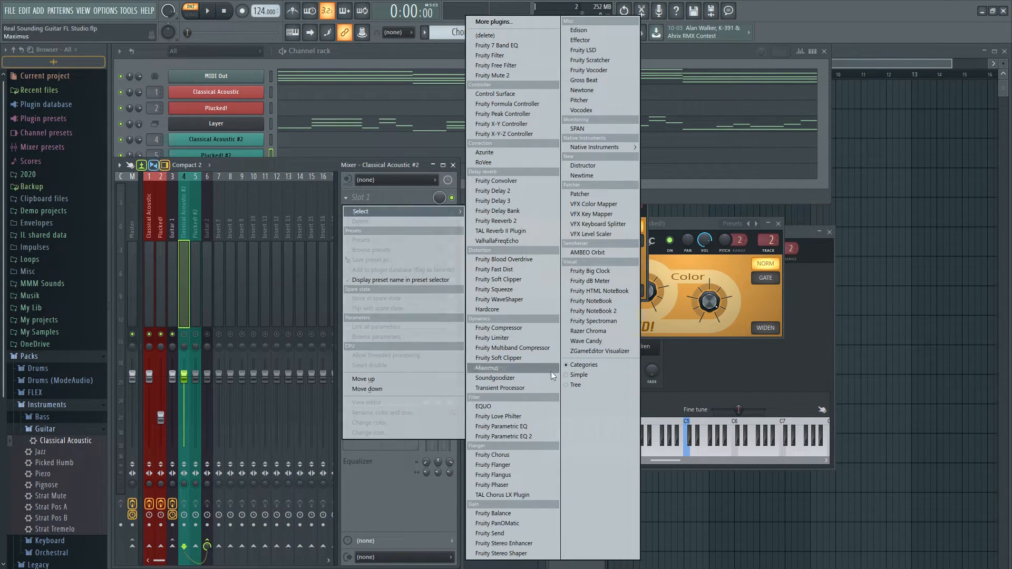
click(545, 436)
click(195, 295)
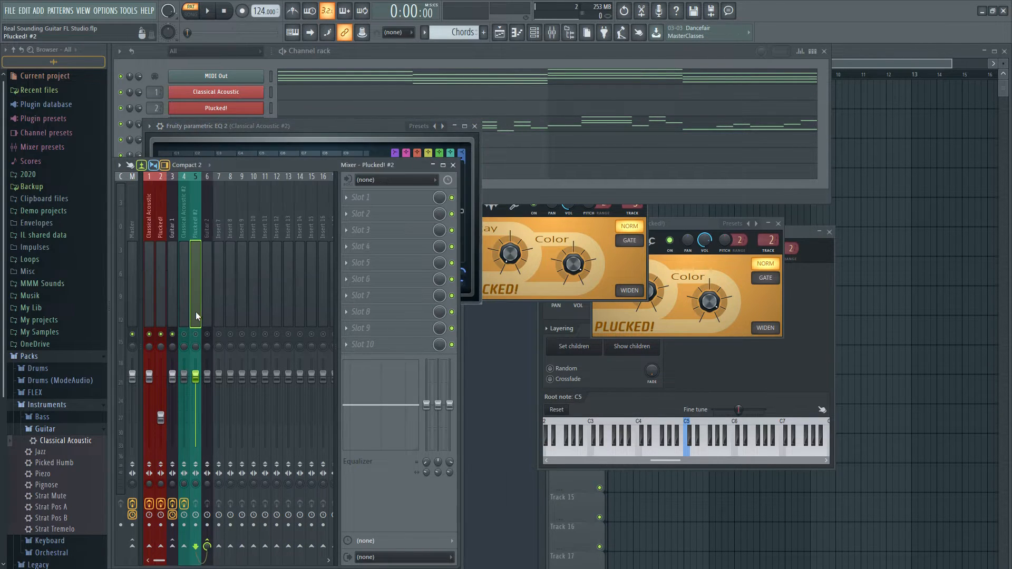
click(411, 207)
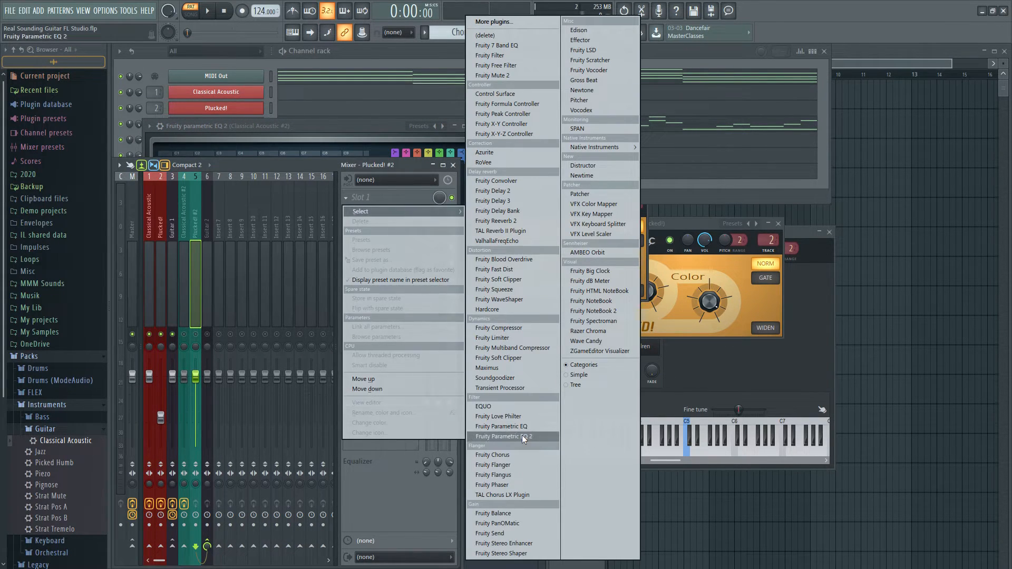
click(506, 437)
Load Fruity Parametric EQ 2 and Fruity Compressor into the first two effect slots of the Guitar 2 mixer track
click(393, 478)
click(213, 278)
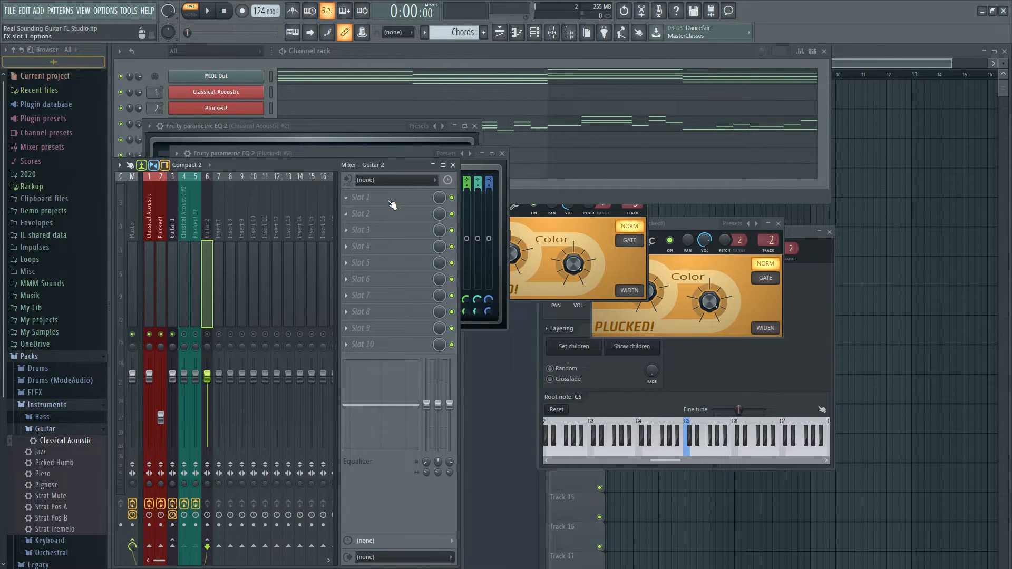
click(392, 205)
click(514, 435)
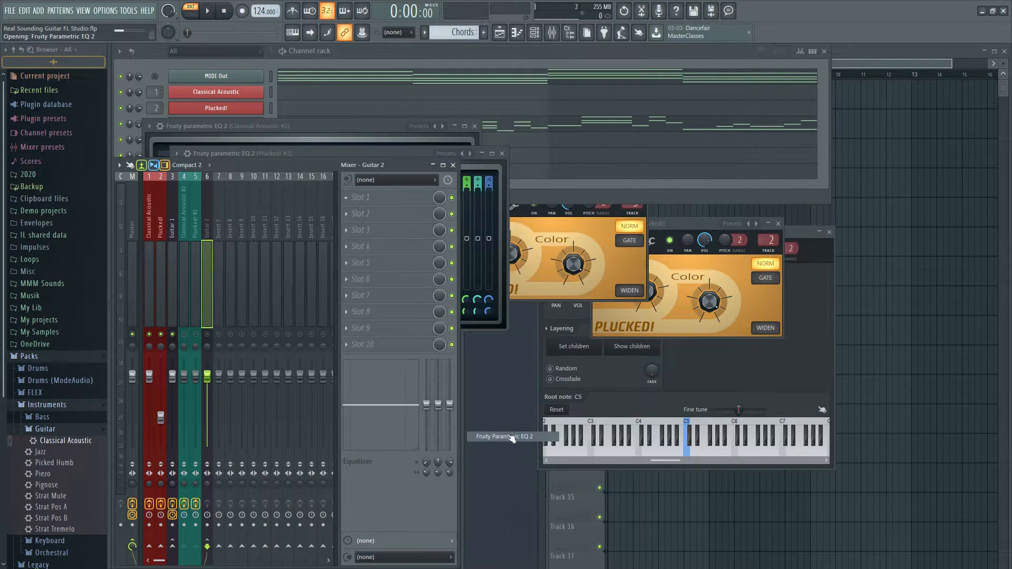
click(379, 220)
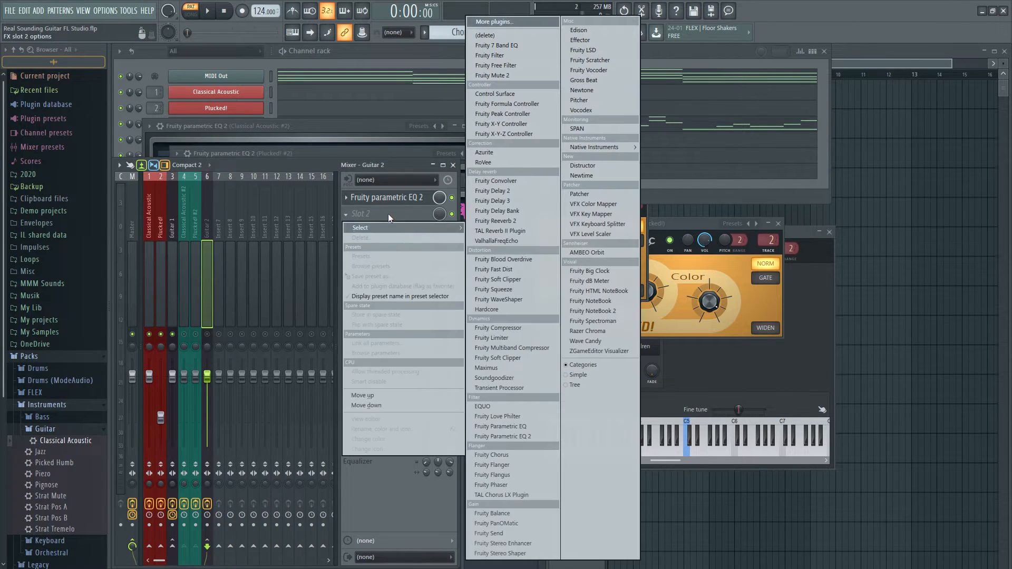
click(518, 330)
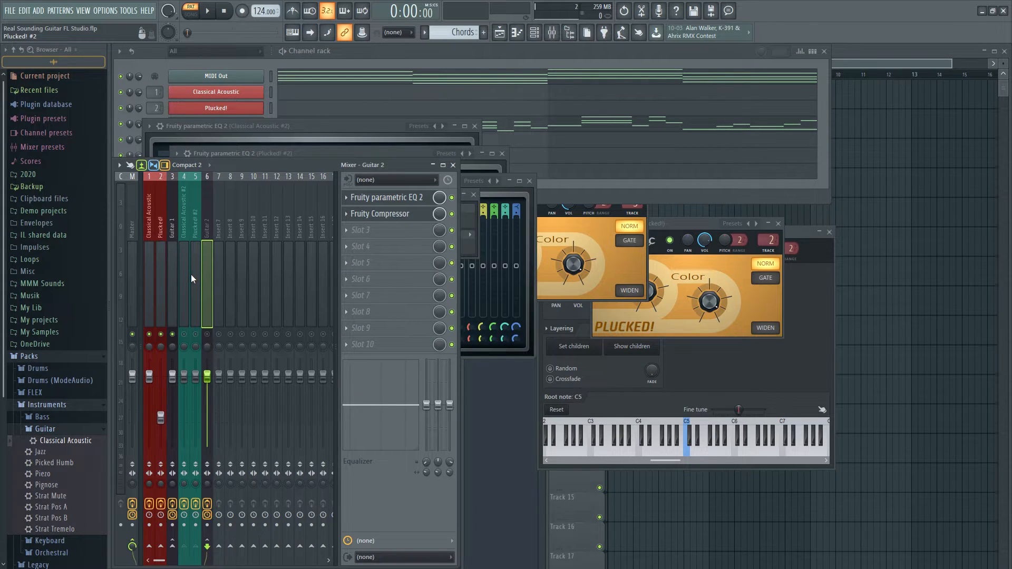
Copy the Classical Acoustic track's Parametric EQ 2 preset onto the Classical Acoustic #2 track's Parametric EQ 2
click(148, 264)
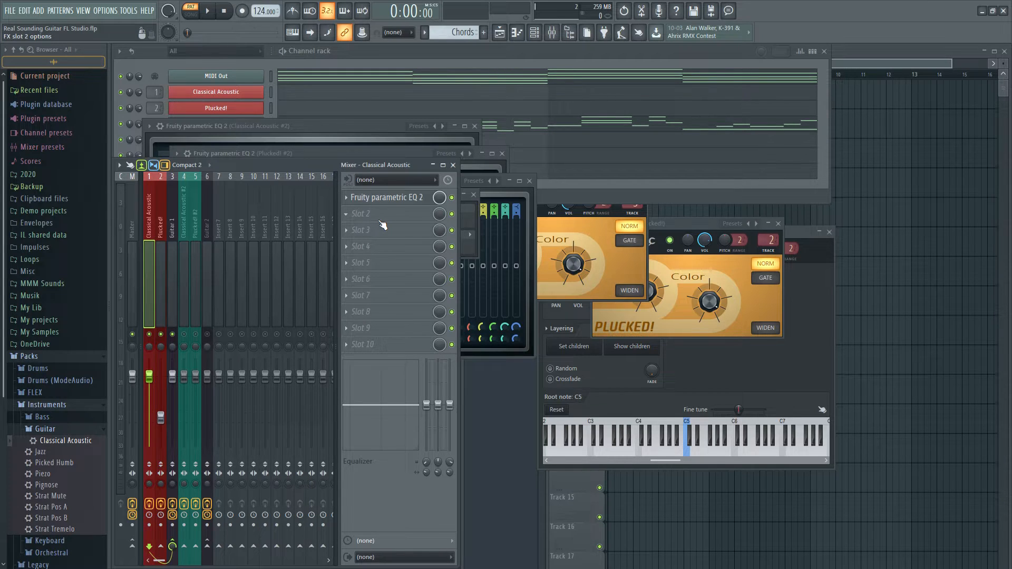
click(388, 198)
drag(665, 212, 761, 104)
click(185, 295)
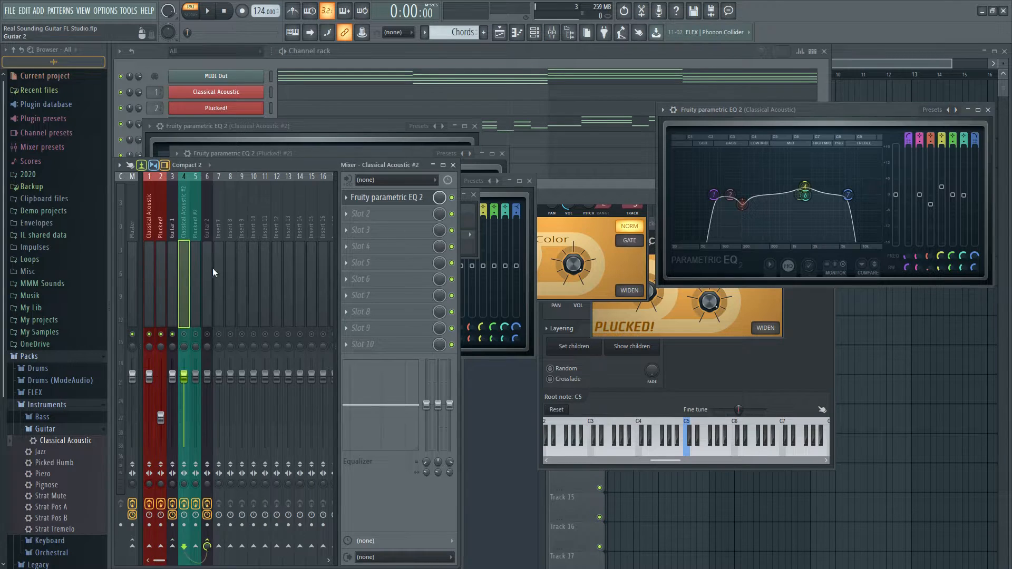
click(411, 199)
click(411, 198)
drag(307, 125, 832, 346)
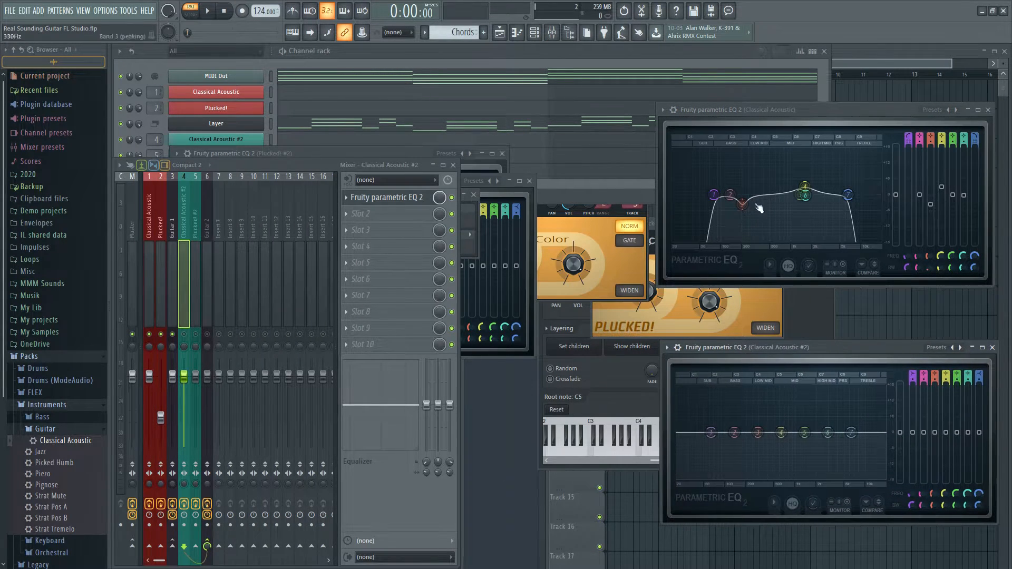
click(665, 108)
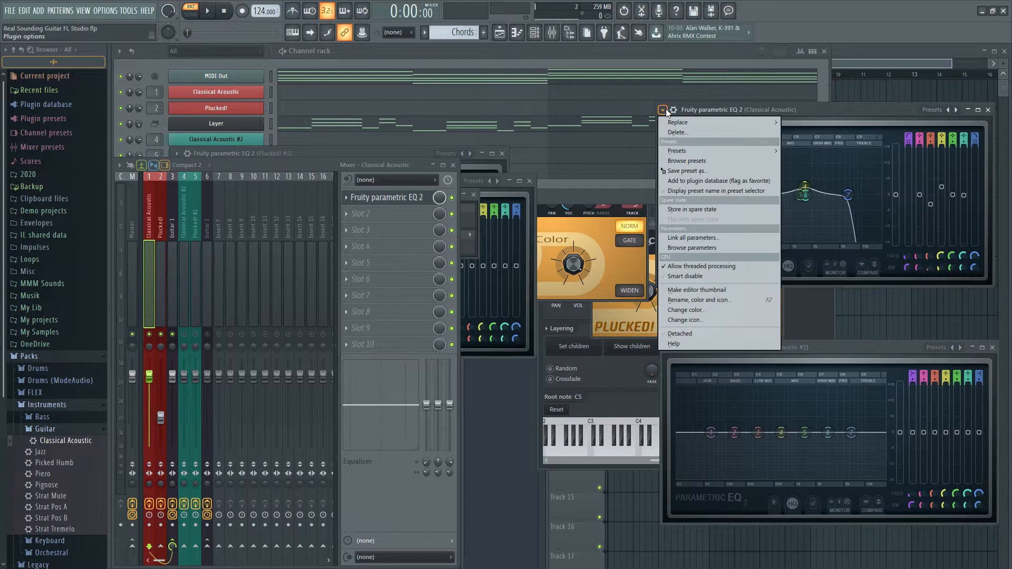
click(694, 169)
drag(655, 443, 830, 424)
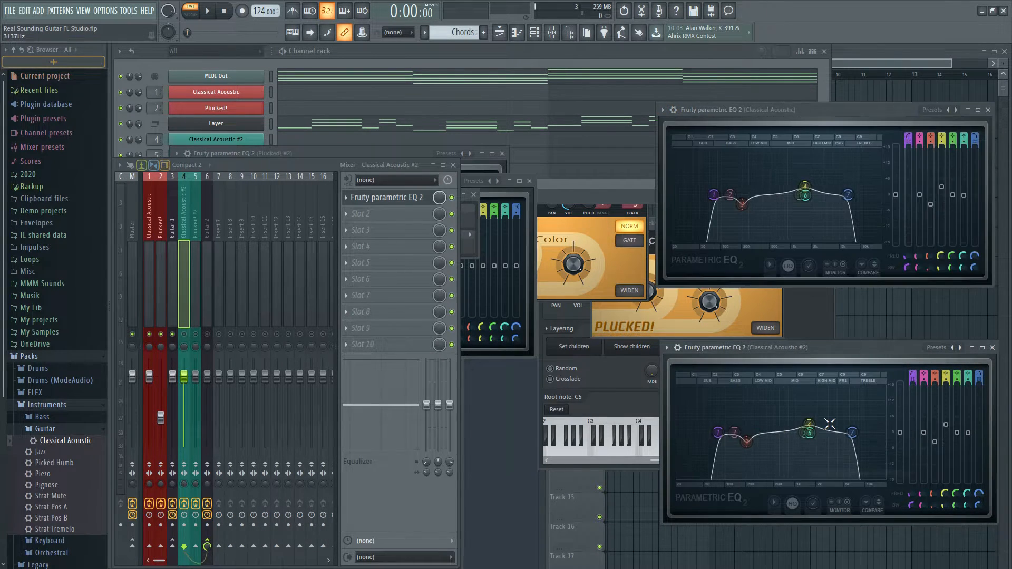
Copy the Plucked! track's Parametric EQ 2 preset onto the Plucked! #2 track's Parametric EQ 2
click(198, 256)
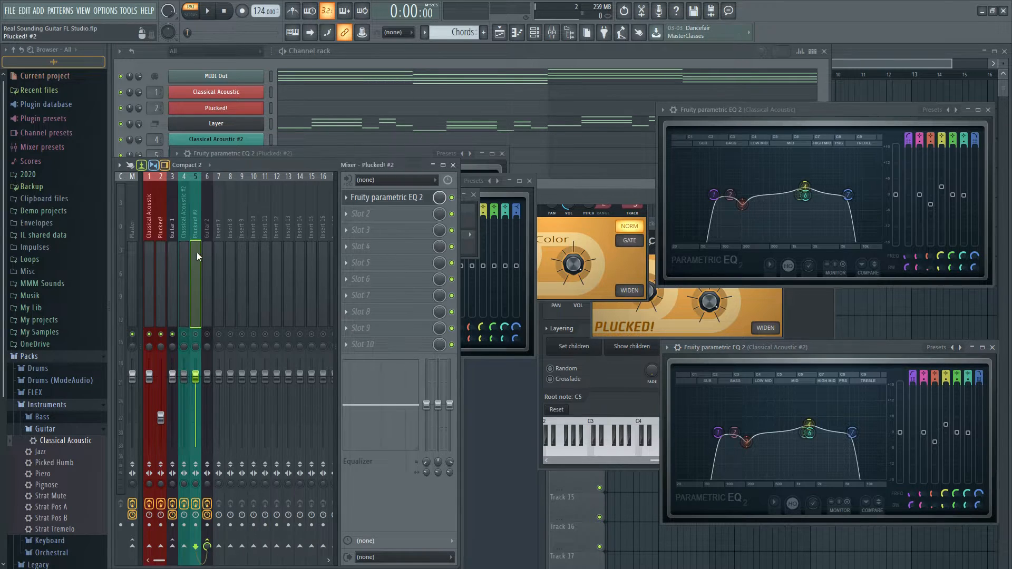
click(387, 197)
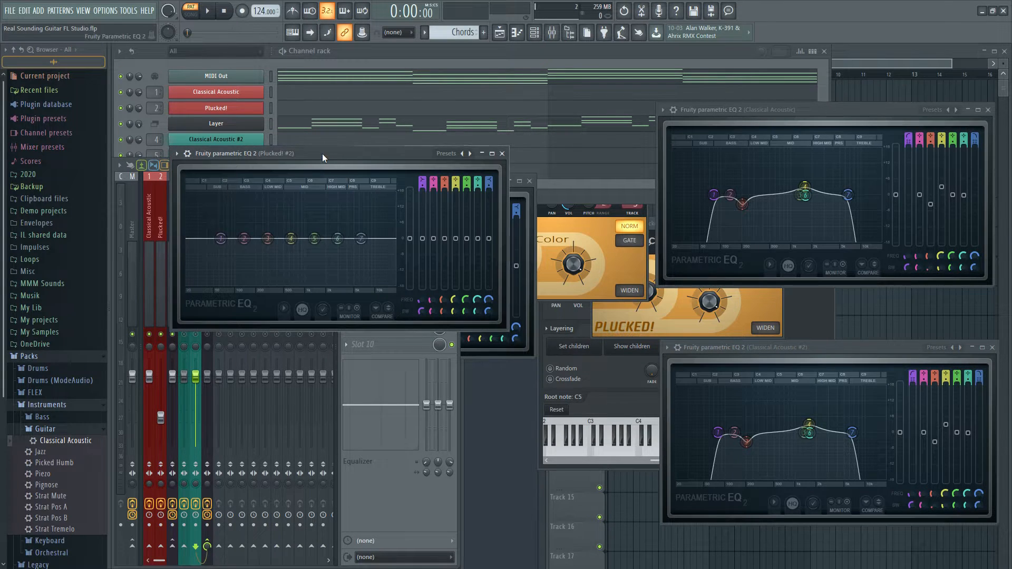
drag(328, 161, 810, 356)
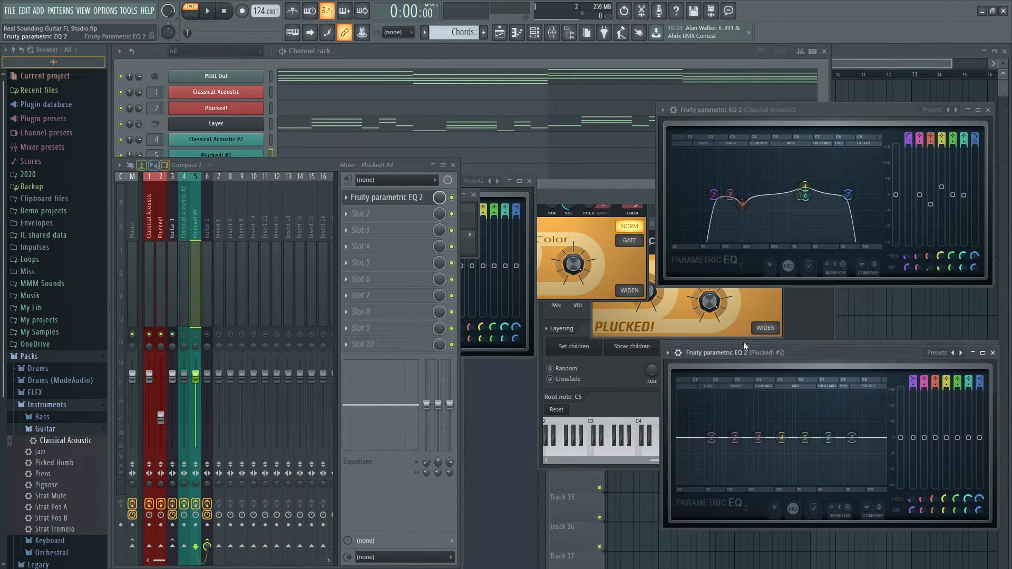
click(161, 250)
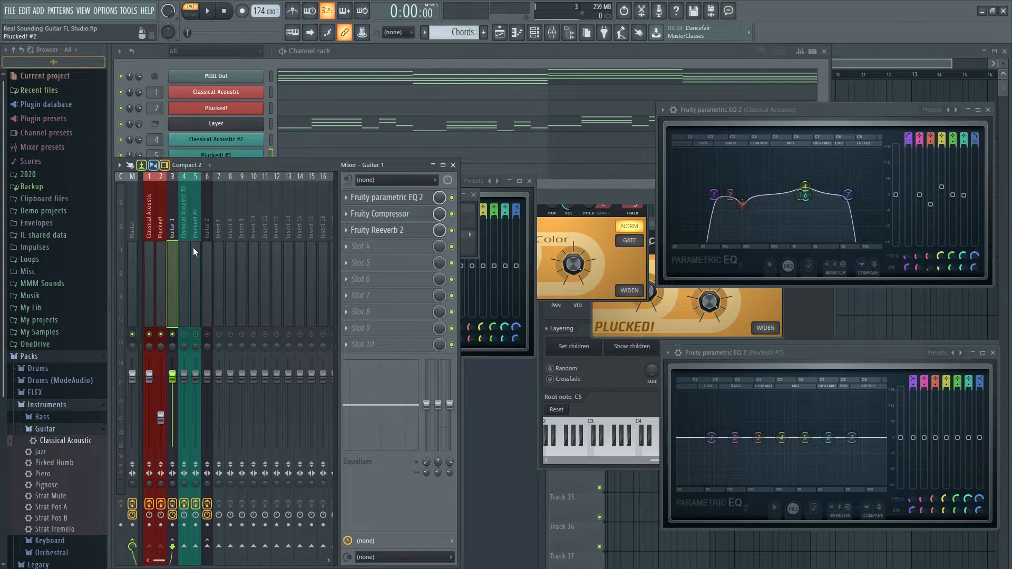
click(388, 197)
drag(678, 230, 731, 106)
click(661, 105)
drag(680, 158, 781, 463)
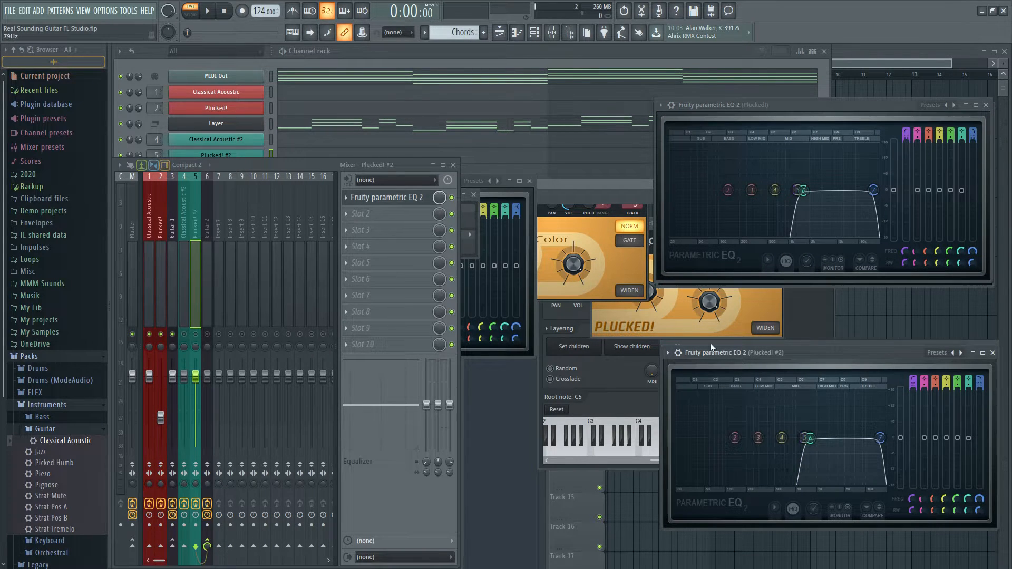
Close the Parametric EQ 2 windows of both Plucked! tracks and both Classical Acoustic tracks
click(992, 353)
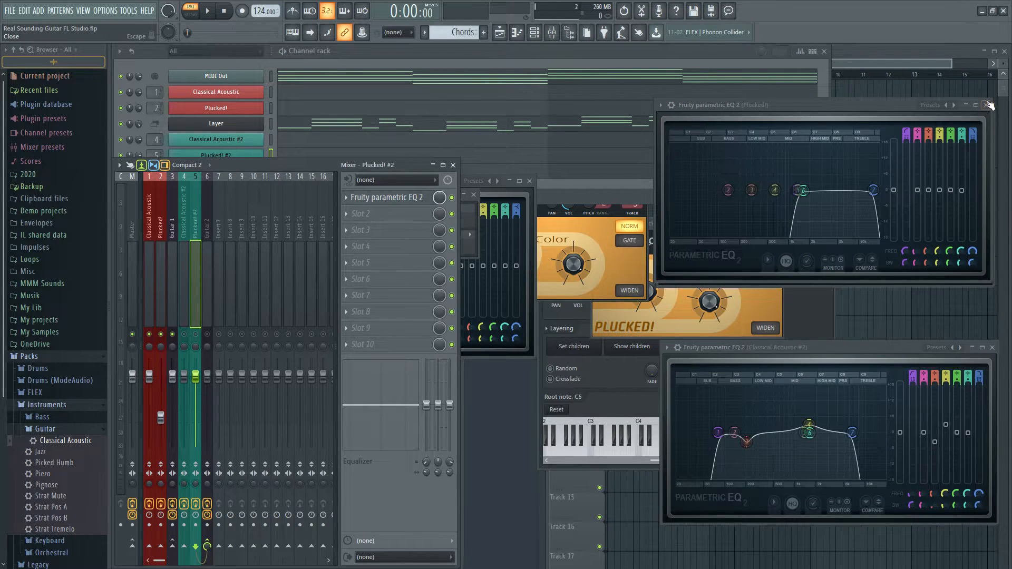
click(989, 105)
click(993, 348)
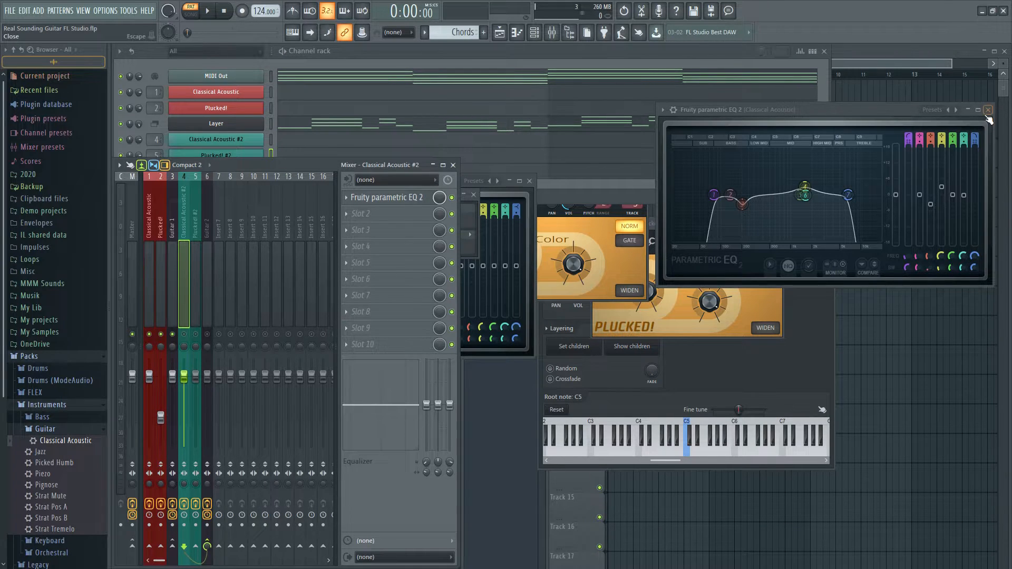
click(988, 111)
Copy the Guitar 1 track's Parametric EQ 2 preset onto the Guitar 2 track's Parametric EQ 2
click(174, 279)
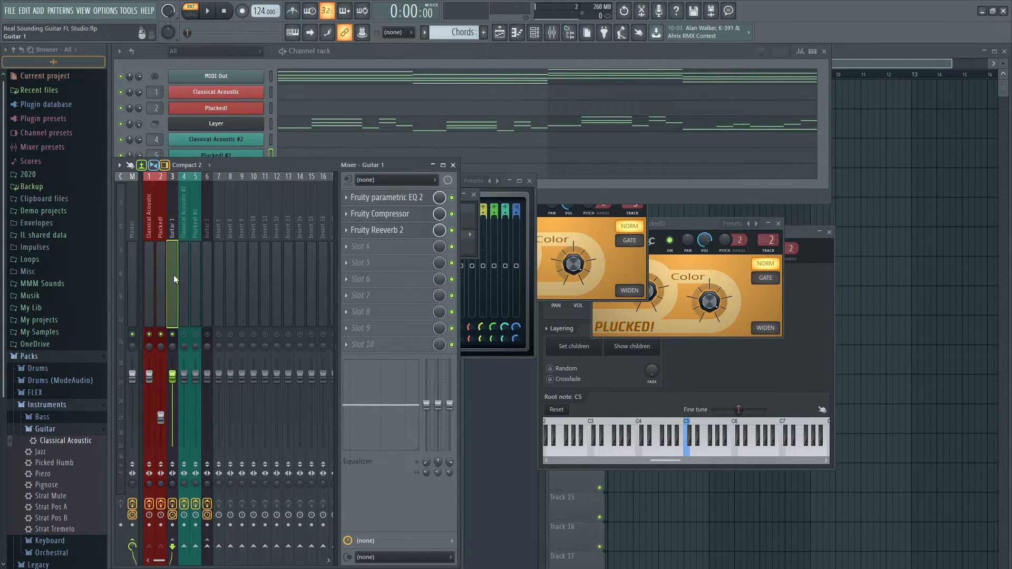
click(376, 197)
drag(686, 153, 758, 65)
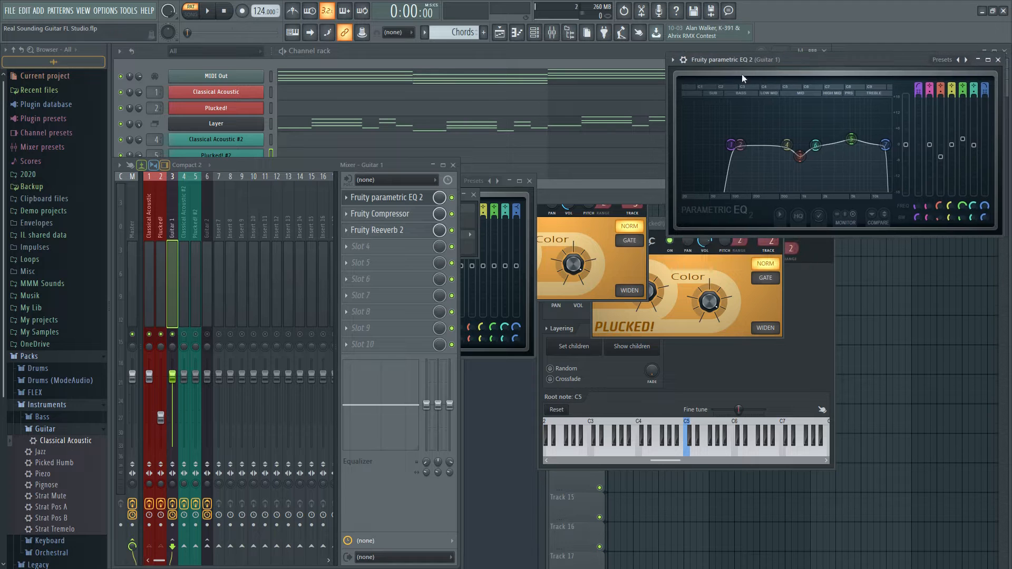
click(213, 270)
click(405, 198)
drag(485, 194, 878, 275)
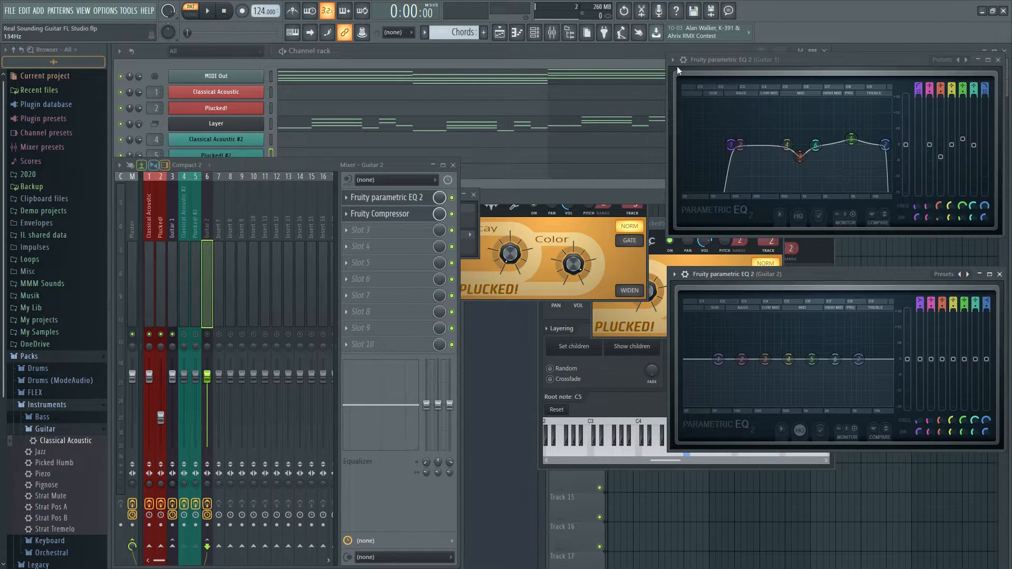
click(672, 61)
drag(694, 121, 831, 351)
Copy the Guitar 1 track's Fruity Compressor preset onto the Guitar 2 track's Fruity Compressor
click(211, 264)
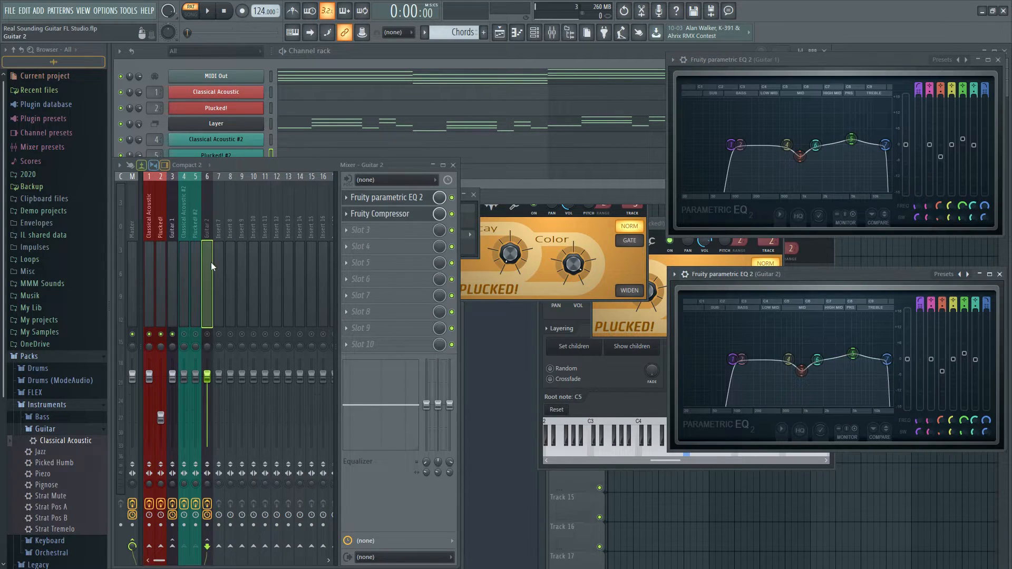
click(380, 213)
drag(348, 193, 838, 338)
click(182, 264)
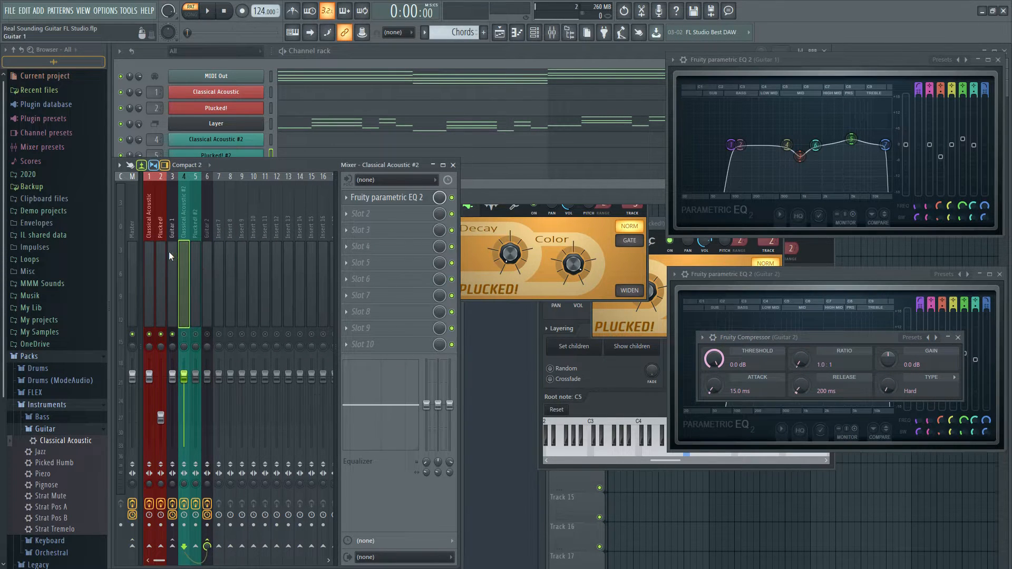
click(171, 252)
click(389, 230)
click(398, 214)
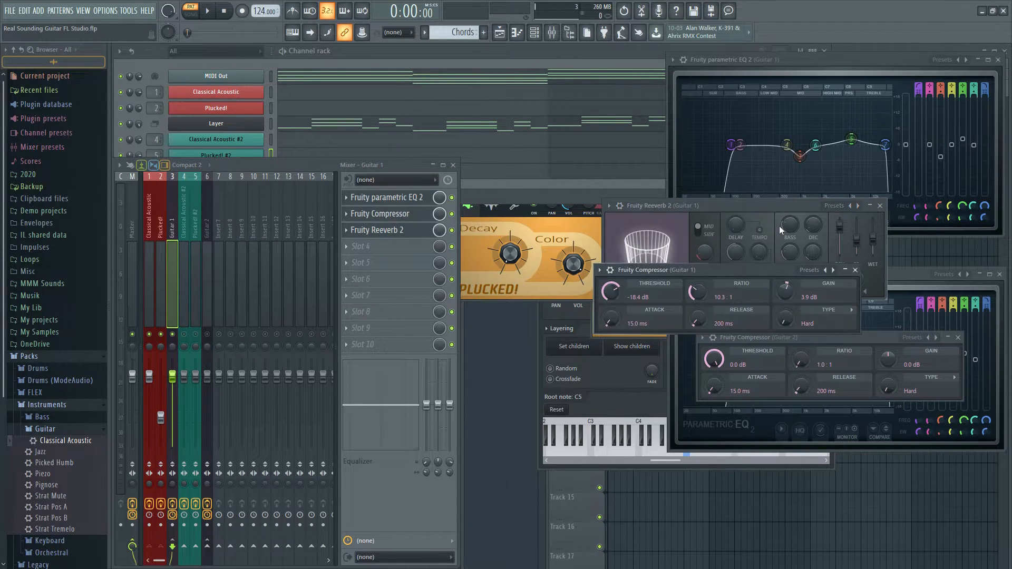
drag(722, 268, 842, 124)
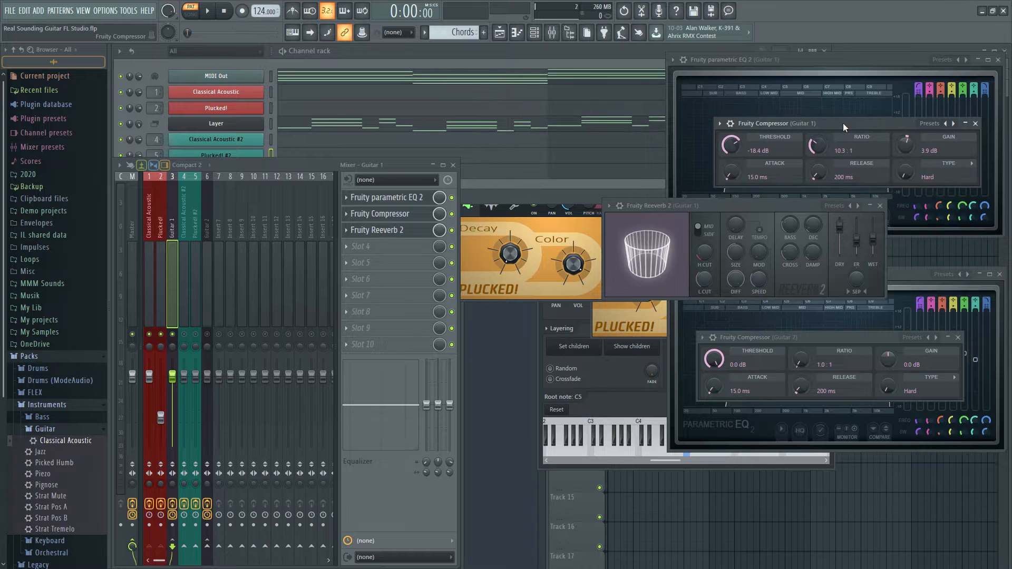
click(719, 123)
drag(740, 188, 827, 368)
Close the Guitar 2 compressor, Reeverb 2 and both EQ windows, and delete Fruity Reeverb 2 from the Guitar 1 track
click(958, 337)
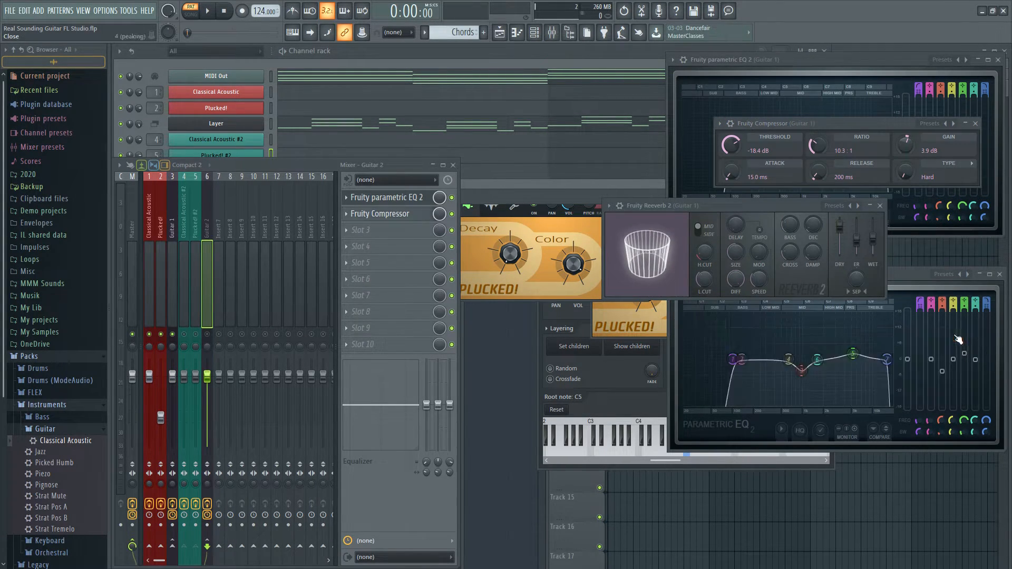
click(880, 205)
click(982, 274)
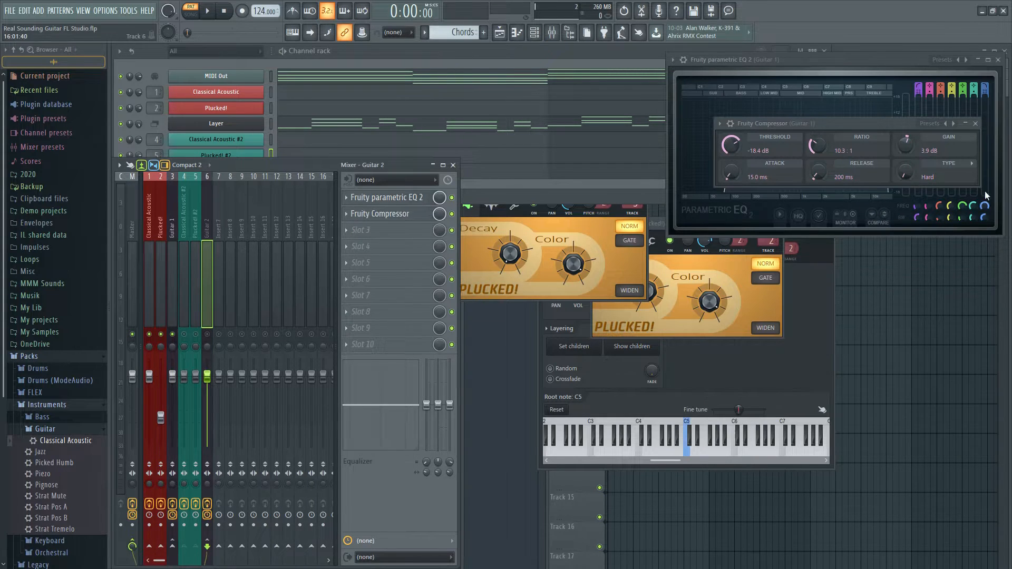
click(993, 62)
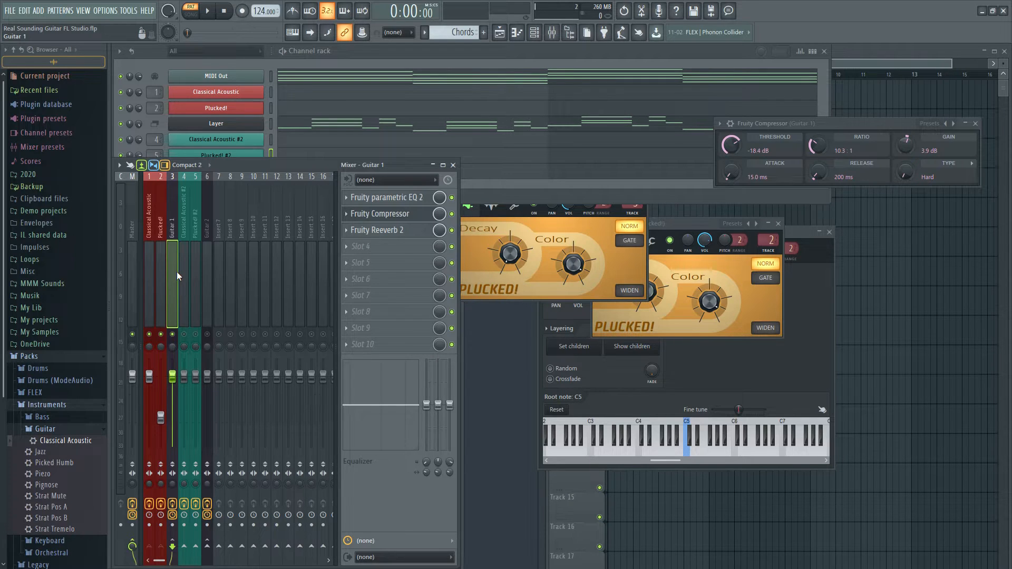
click(346, 230)
click(355, 253)
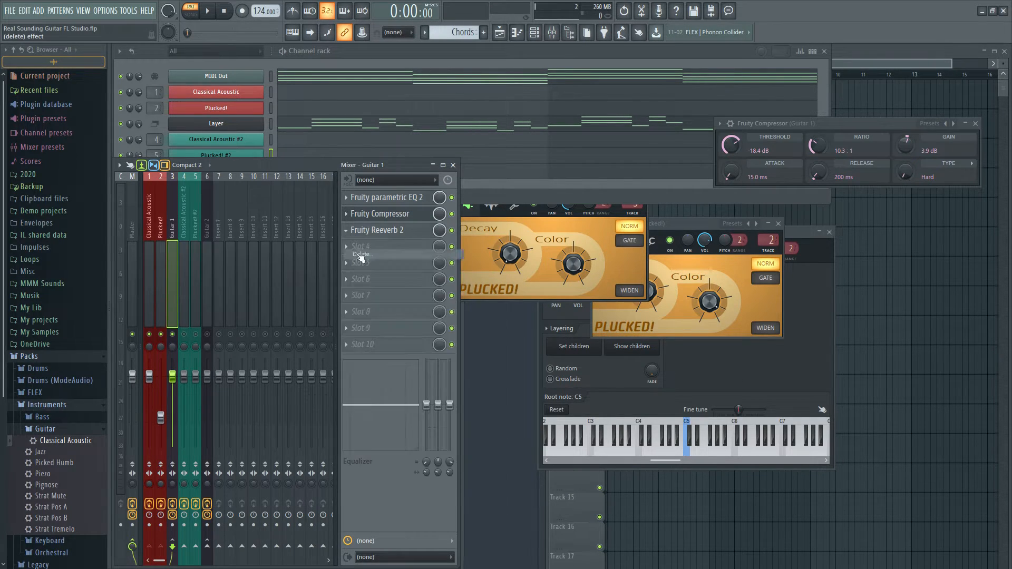
Rename mixer track 7 as ALL GUITAR and give it a dark color
click(217, 277)
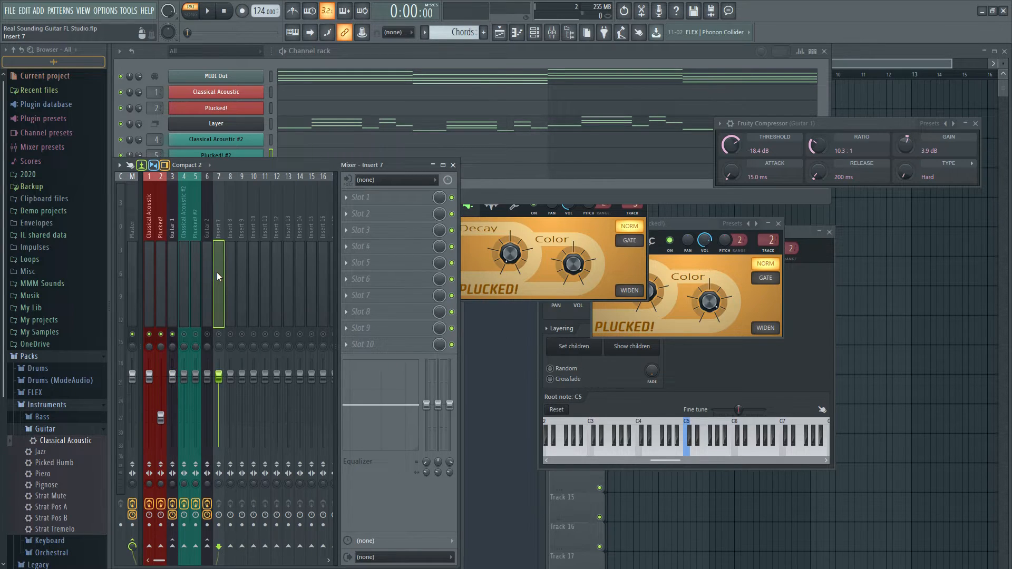
key(F2)
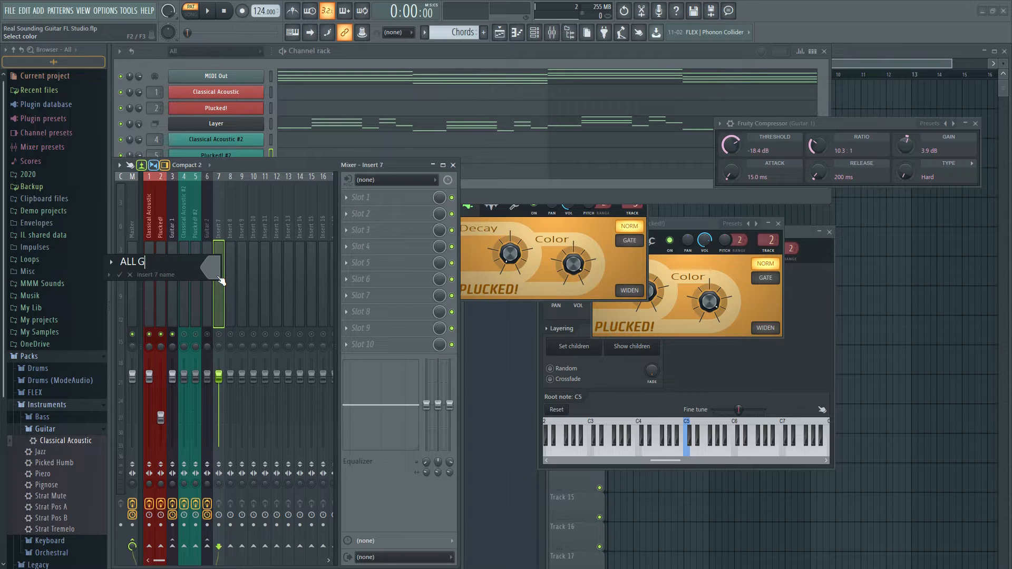
click(220, 280)
click(226, 311)
key(Return)
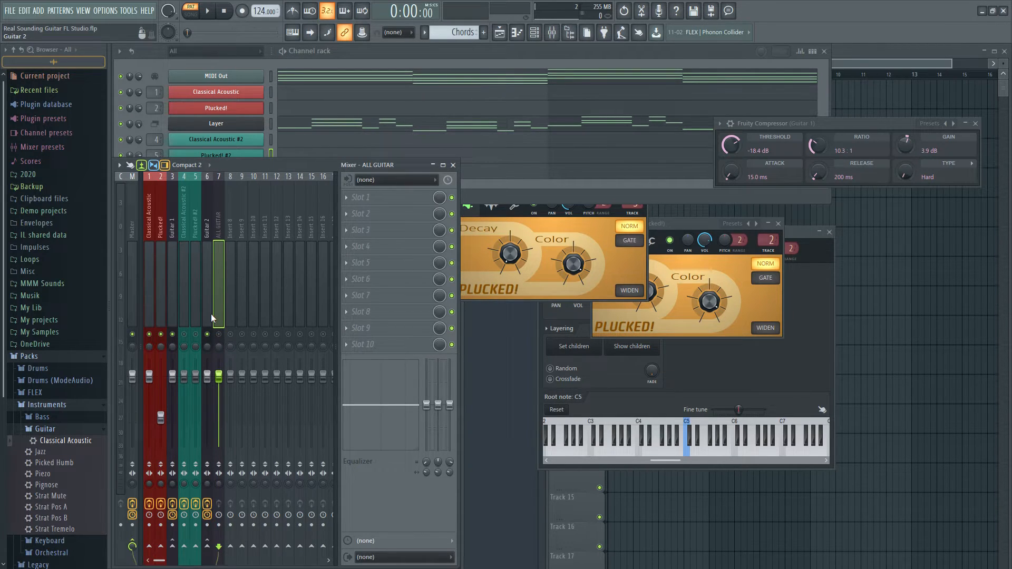
Route the Guitar 2 and Guitar 1 mixer tracks to the ALL GUITAR track only
click(167, 274)
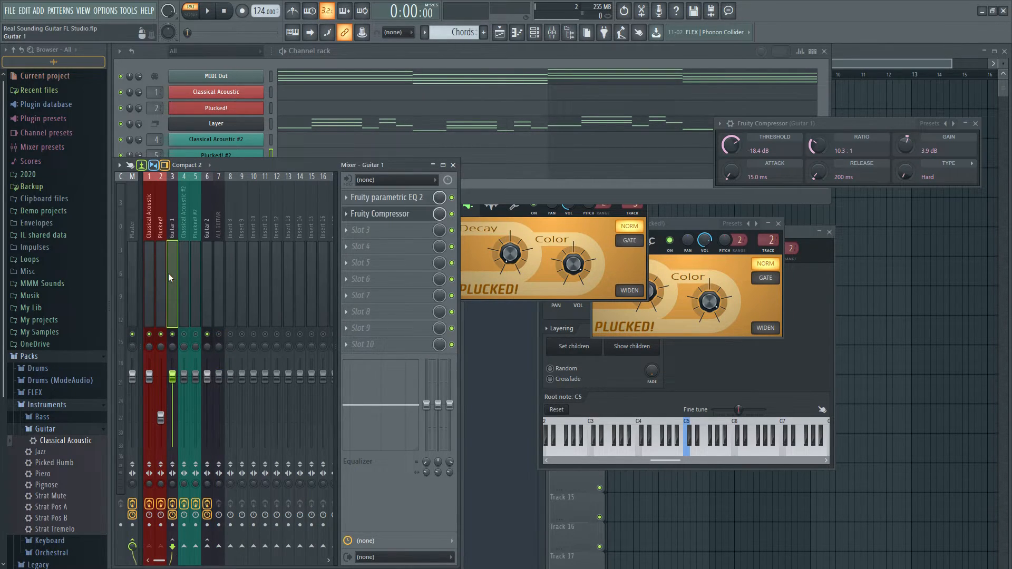
click(207, 285)
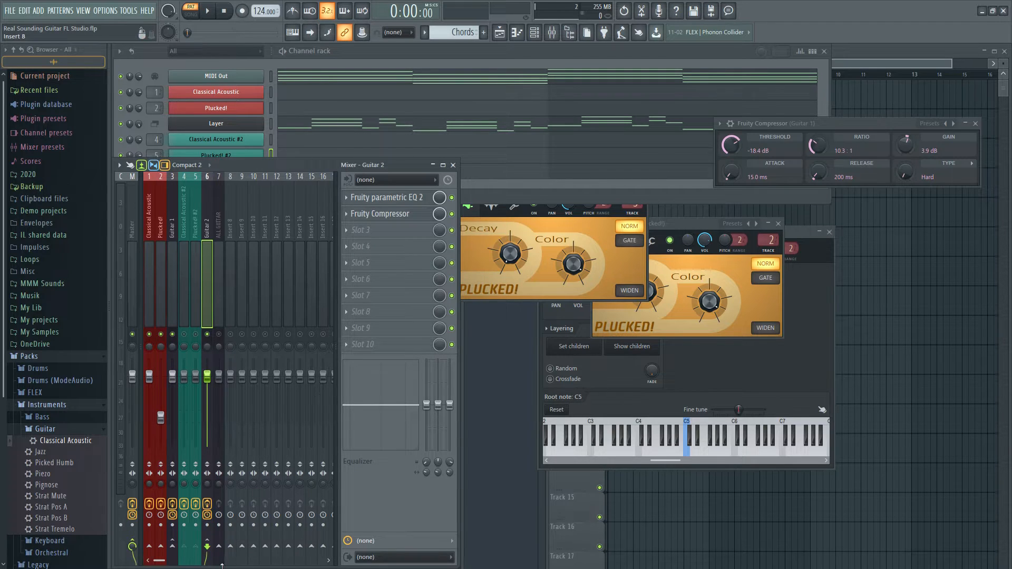
right_click(218, 546)
click(254, 529)
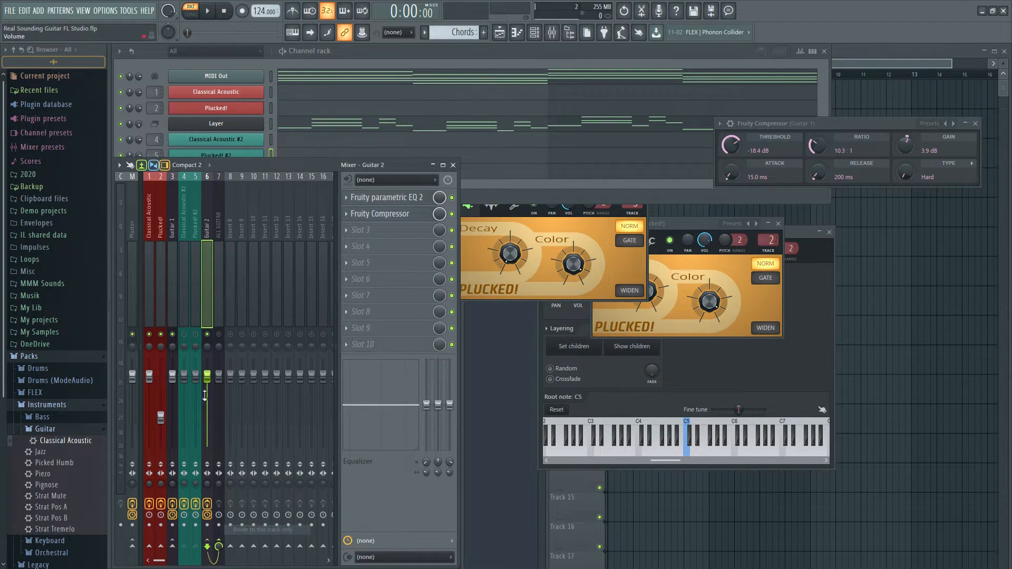
click(169, 303)
right_click(219, 546)
click(247, 529)
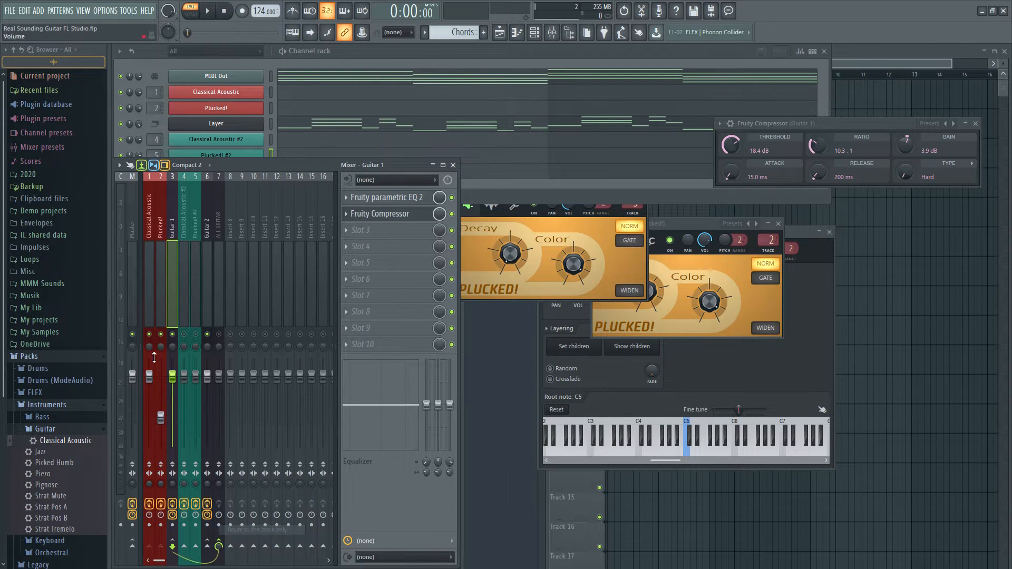
click(182, 296)
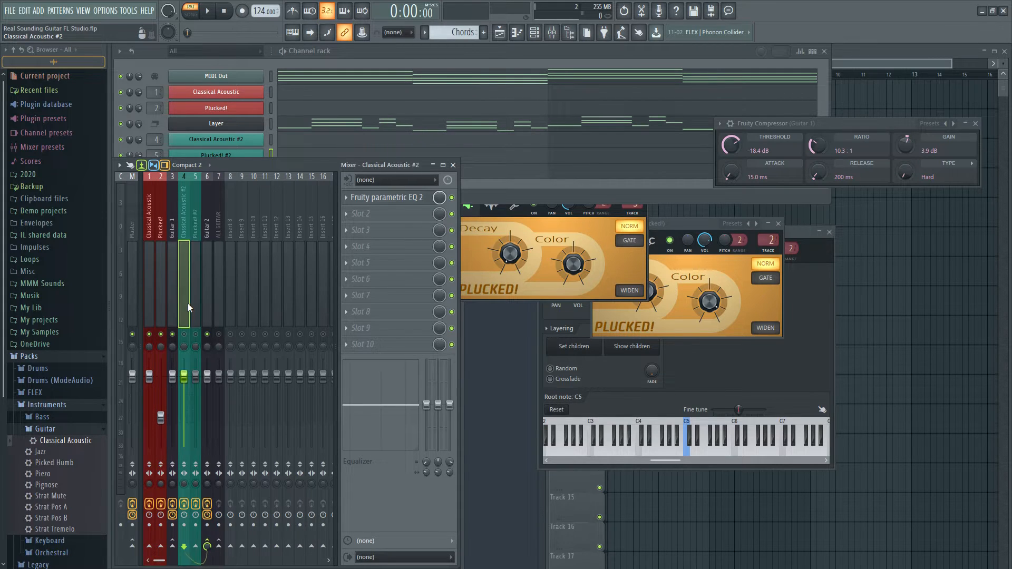
click(208, 302)
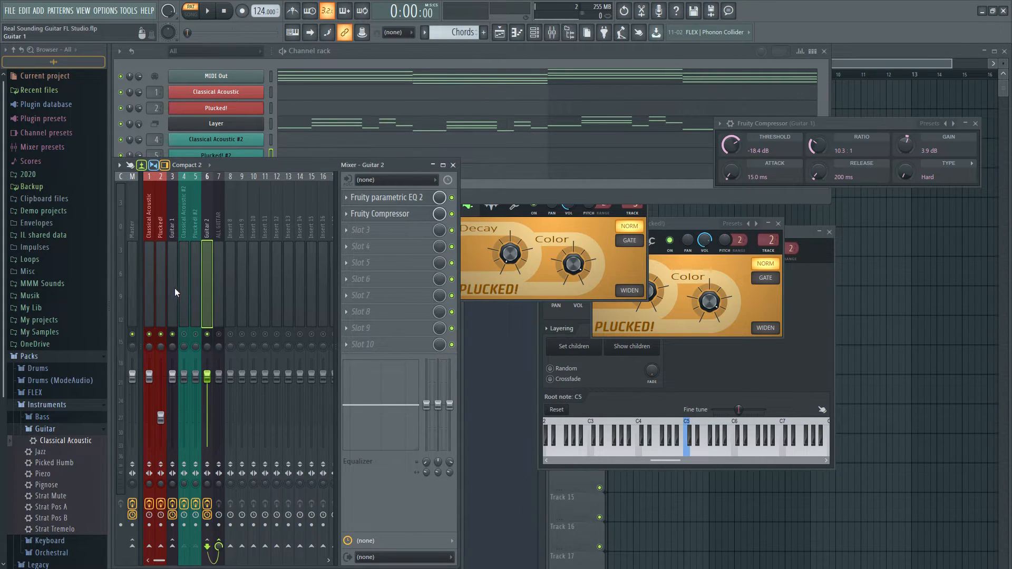
click(217, 273)
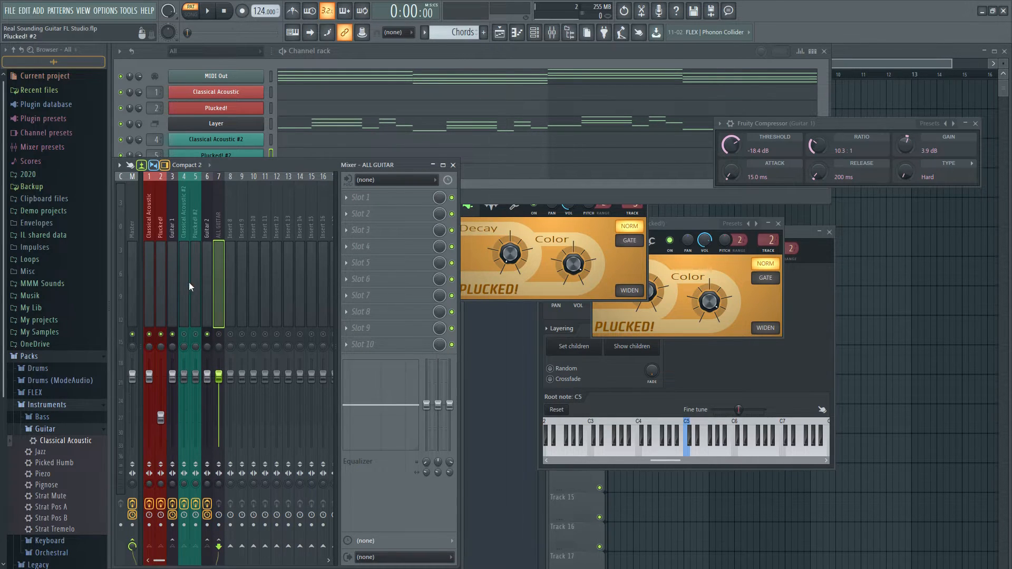
Copy the volume fader value of the Plucked! mixer track onto the Plucked! #2 track
right_click(161, 419)
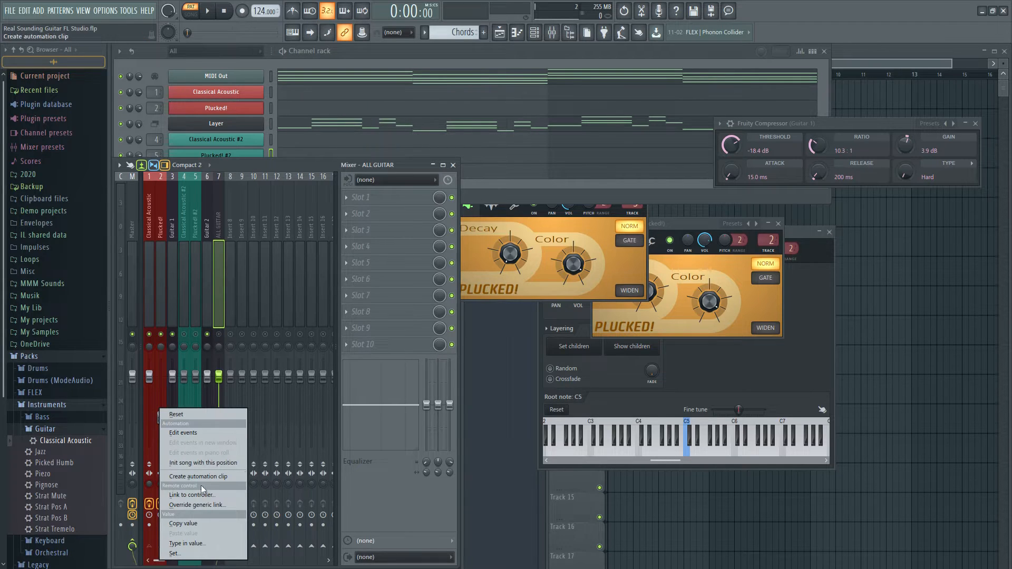
click(203, 522)
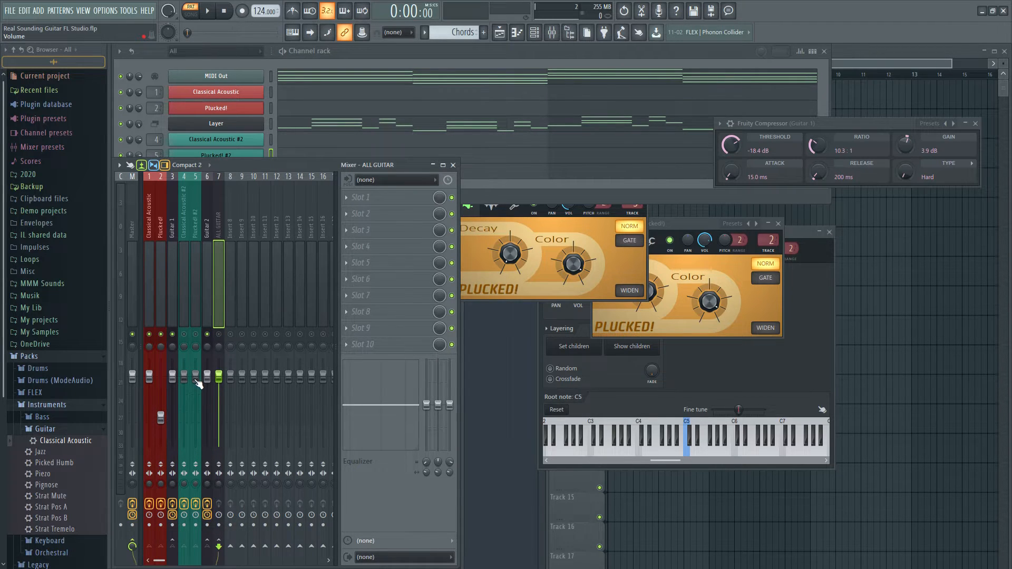
right_click(198, 383)
click(229, 505)
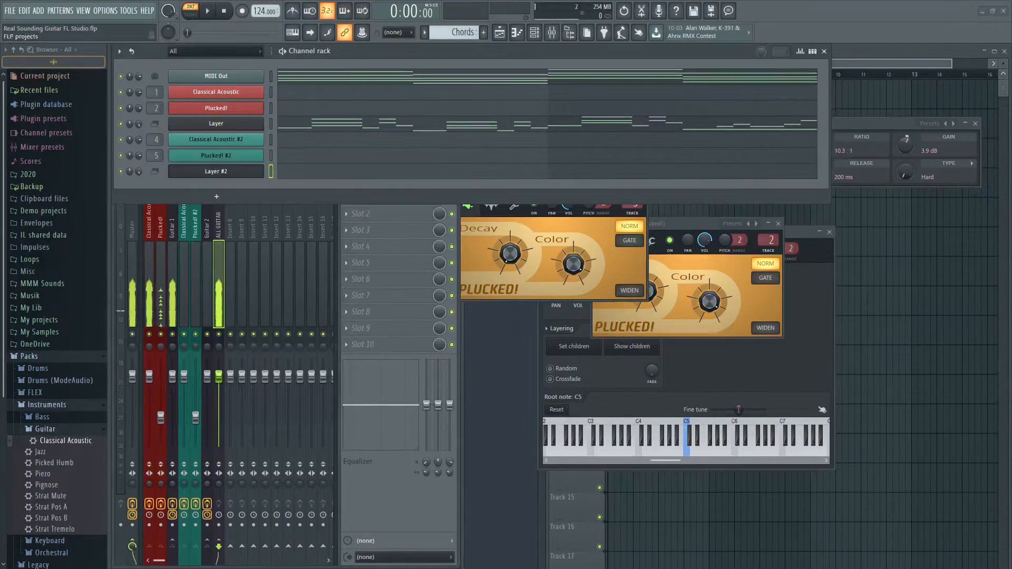
click(416, 510)
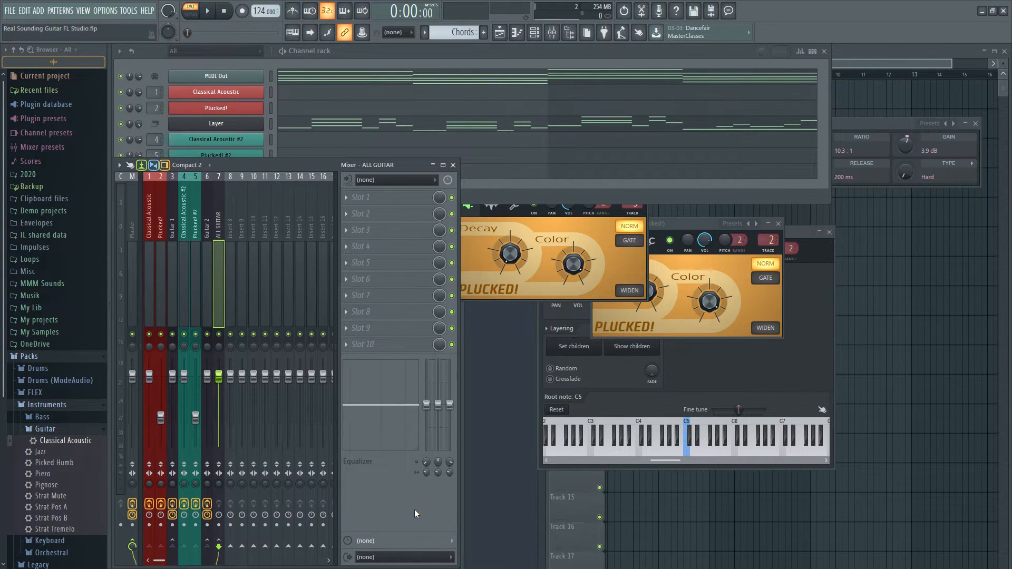
Copy the upper notes of each chord from the Layer channel's piano roll into the Layer #2 channel
click(500, 129)
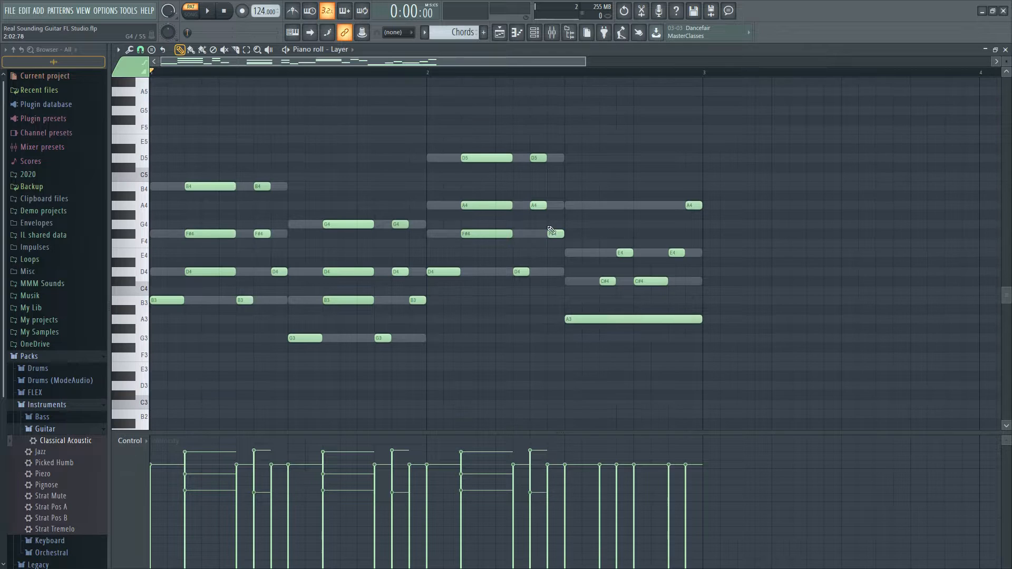
drag(171, 153, 306, 256)
drag(327, 211, 422, 279)
drag(477, 146, 560, 212)
drag(716, 186, 632, 250)
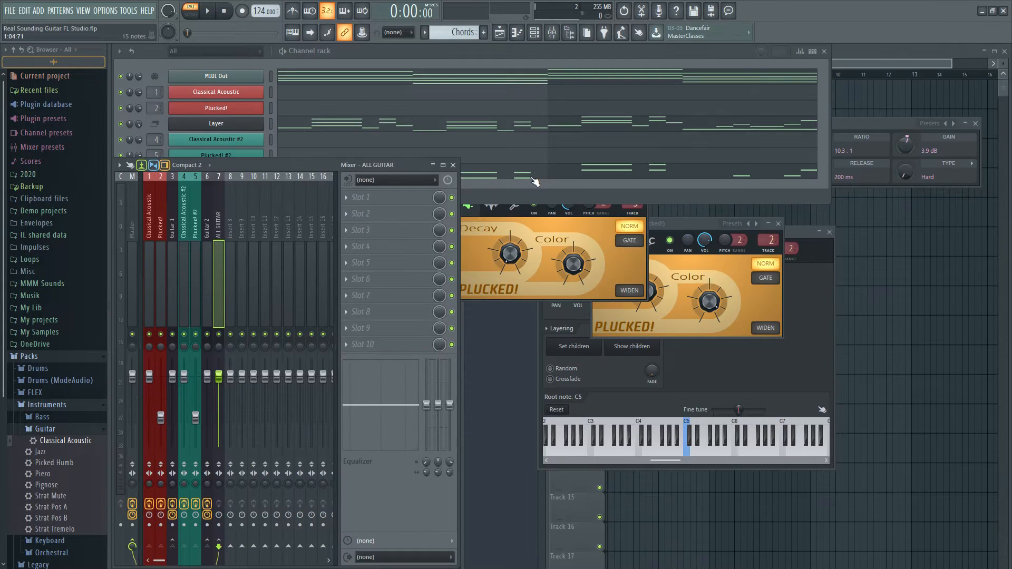
Delete the upper chord notes shared with Layer #2 from the Layer channel's piano roll
click(414, 129)
drag(719, 173, 611, 257)
mouse_move(554, 136)
mouse_down()
mouse_move(517, 176)
mouse_move(324, 266)
mouse_up()
drag(406, 218, 332, 293)
drag(270, 182, 213, 232)
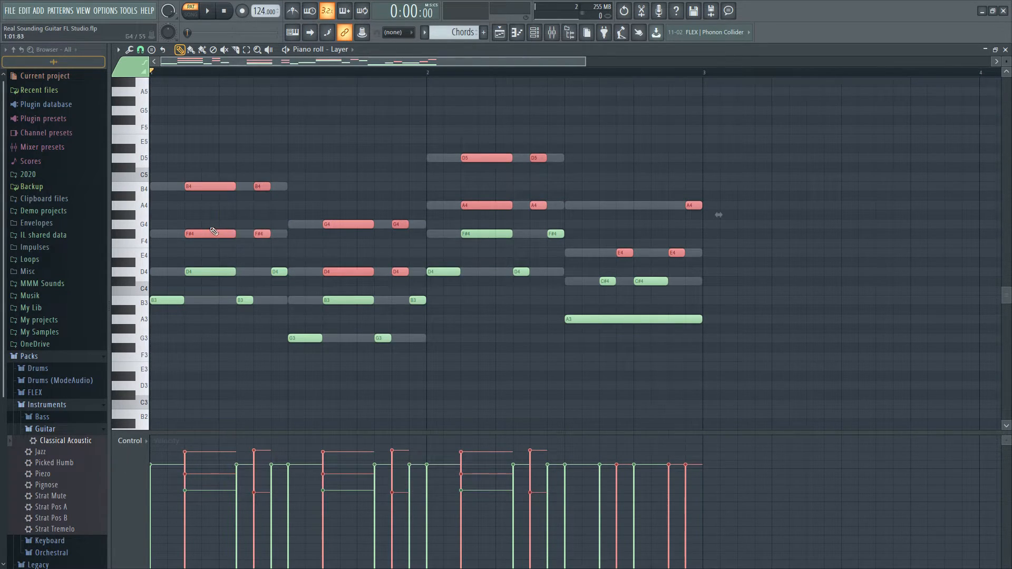
key(Delete)
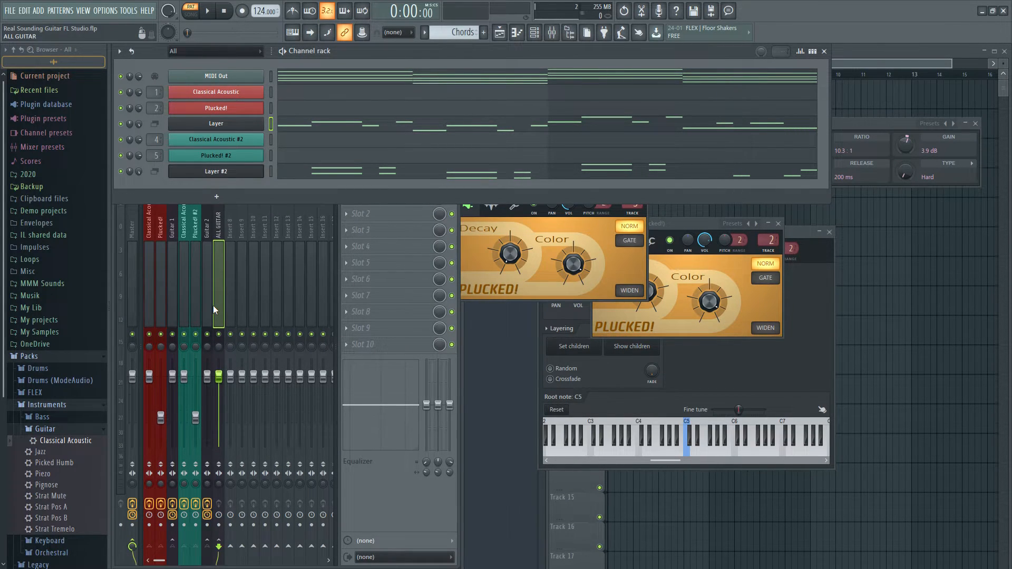
Play the pattern with both guitars, with Guitar 2 muted and with Guitar 1 muted to compare the parts
key(space)
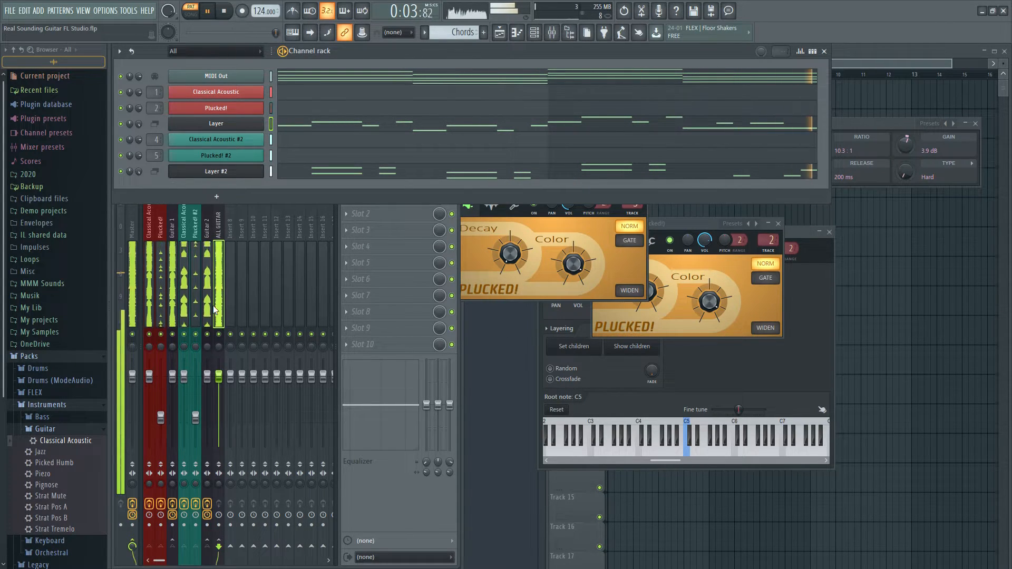
key(space)
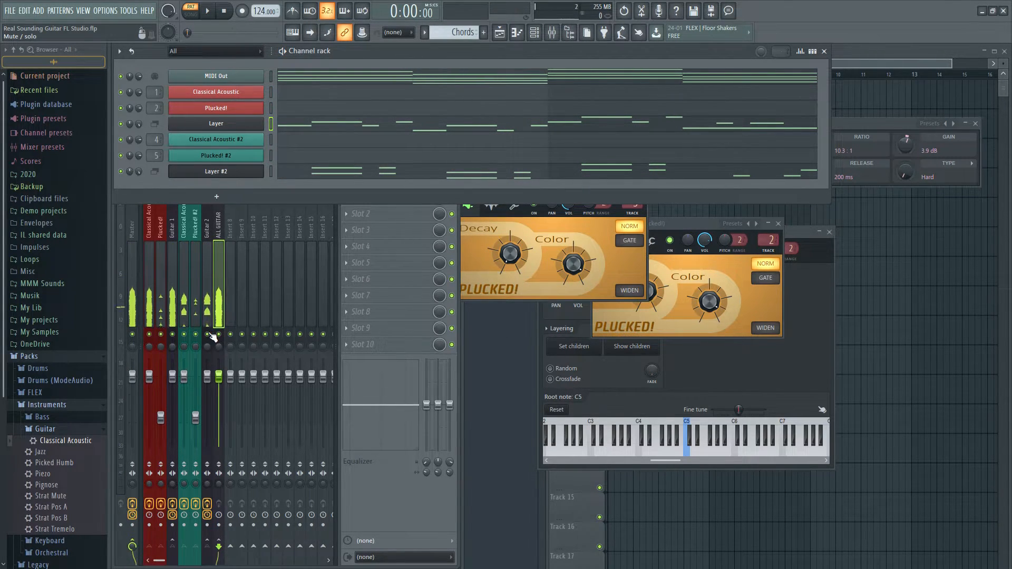
click(210, 335)
key(space)
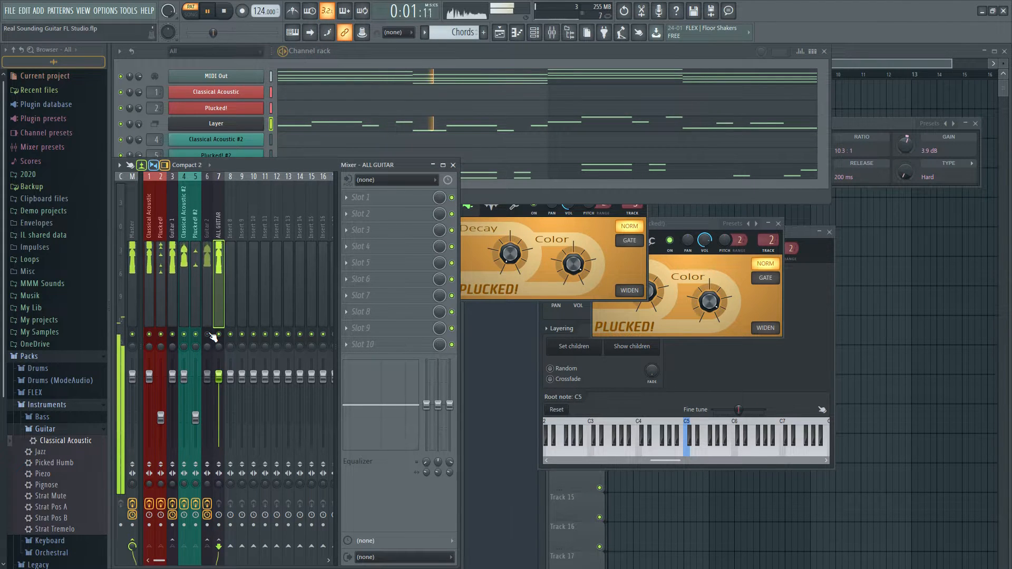
click(207, 335)
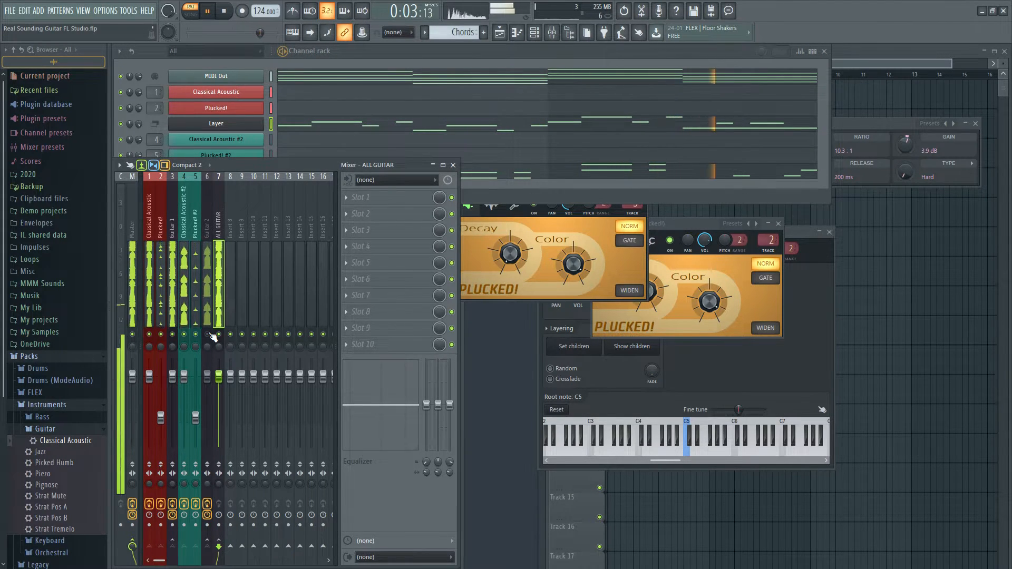
key(space)
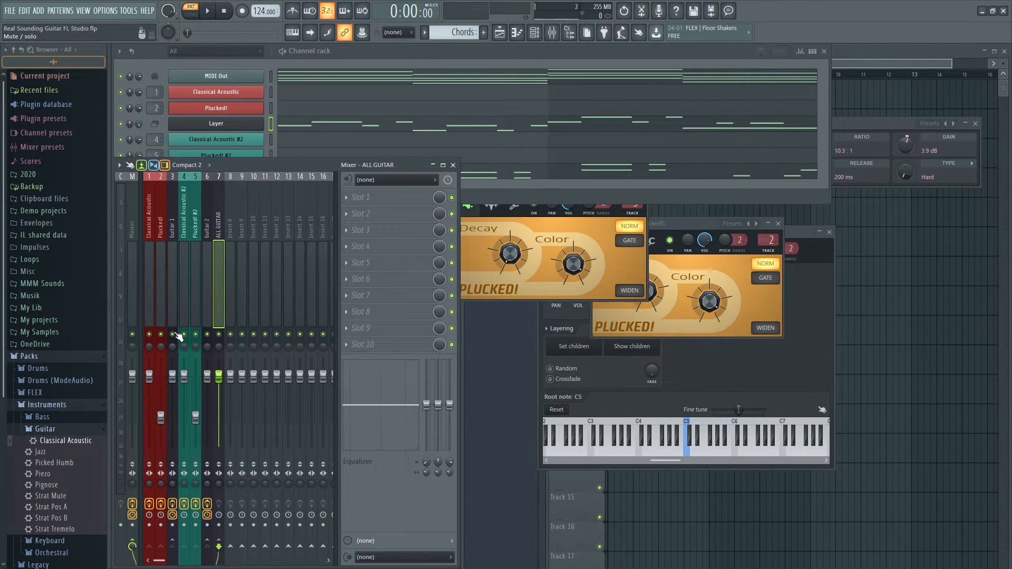
key(space)
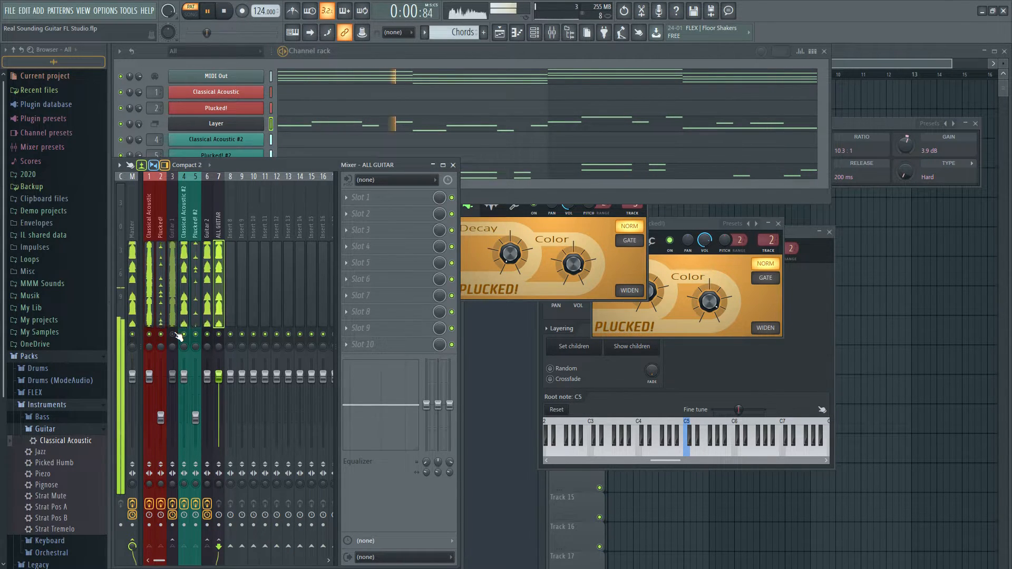
key(space)
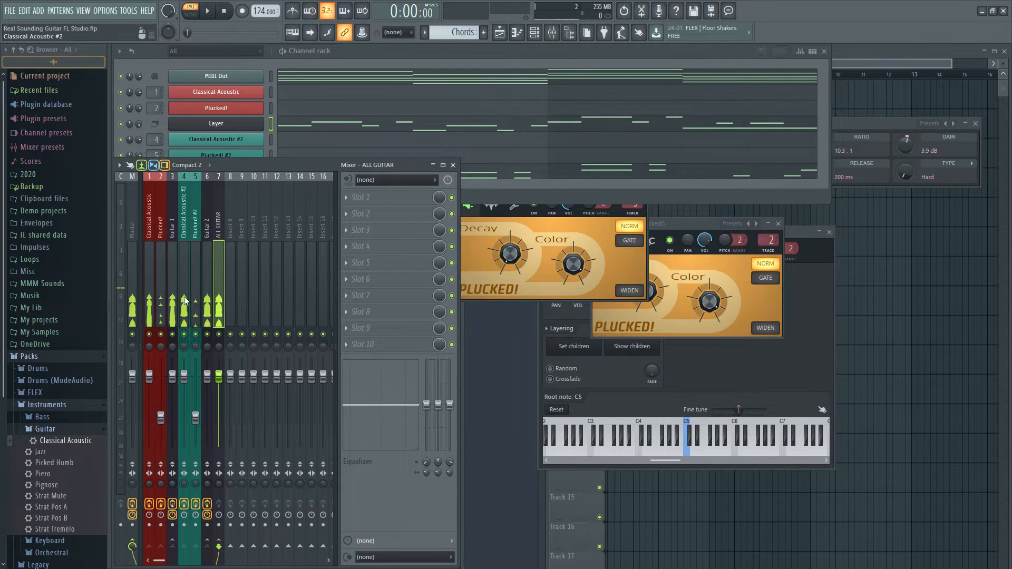
Add Fruity Stereo Enhancer to slot 3 of the Guitar 2 track and mute the Guitar 1 track
click(208, 251)
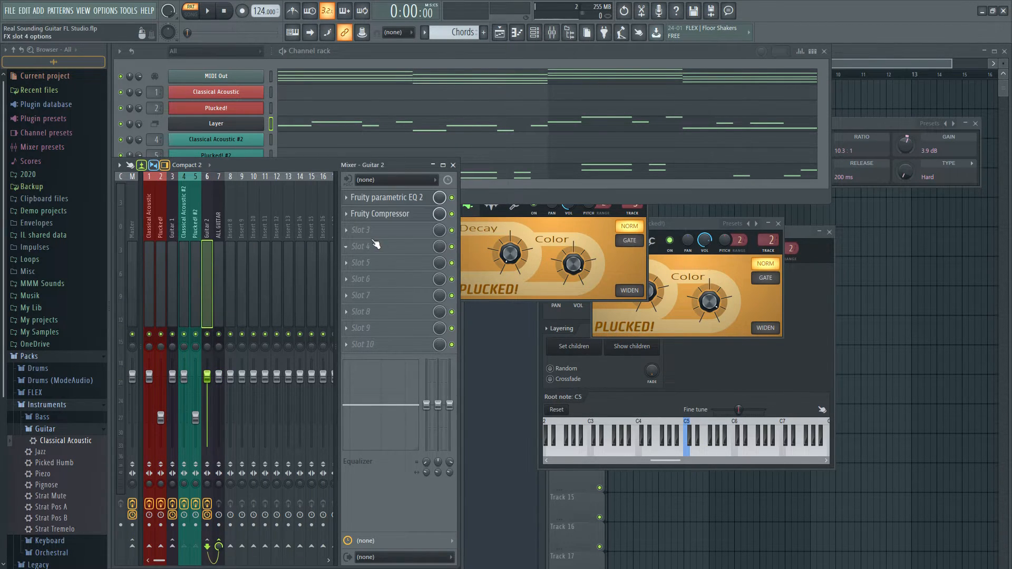
click(387, 230)
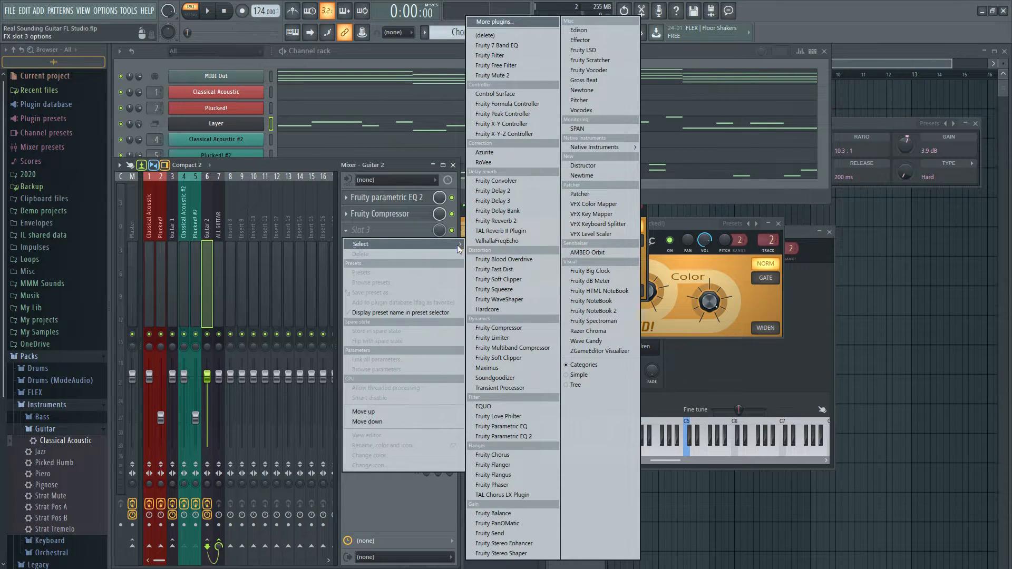
click(525, 540)
drag(208, 100, 730, 337)
click(173, 337)
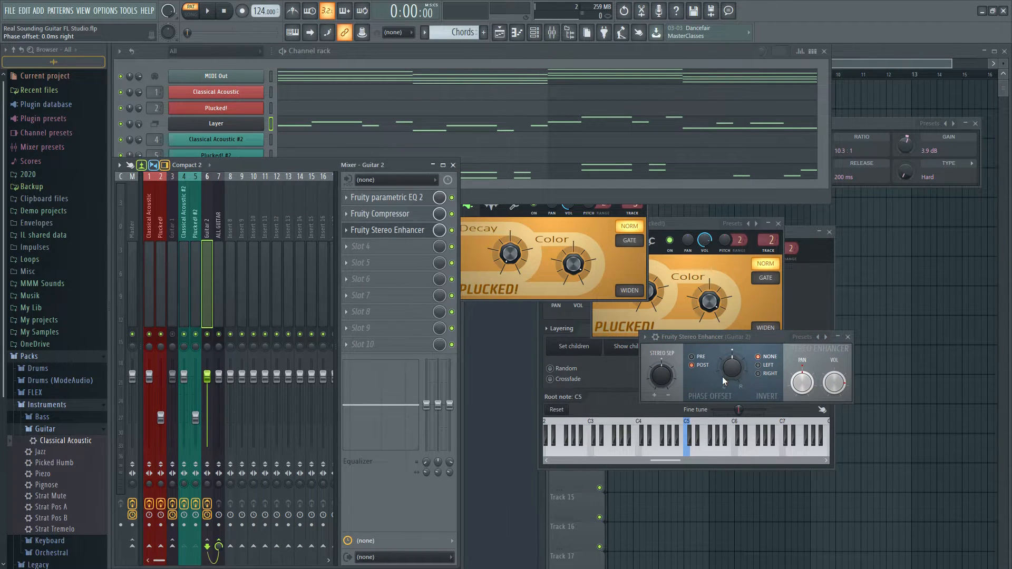
drag(725, 337, 744, 346)
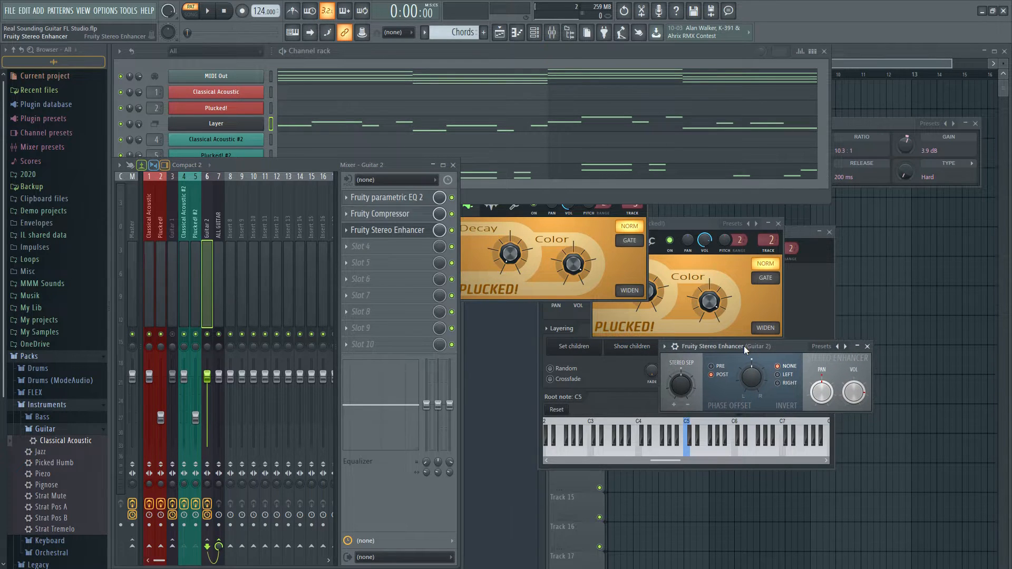
Adjust the Stereo Enhancer's phase offset during playback, close it, and fine-tune the Guitar 2 track's panning
key(space)
mouse_move(751, 381)
mouse_down()
mouse_move(752, 413)
mouse_move(745, 380)
mouse_up()
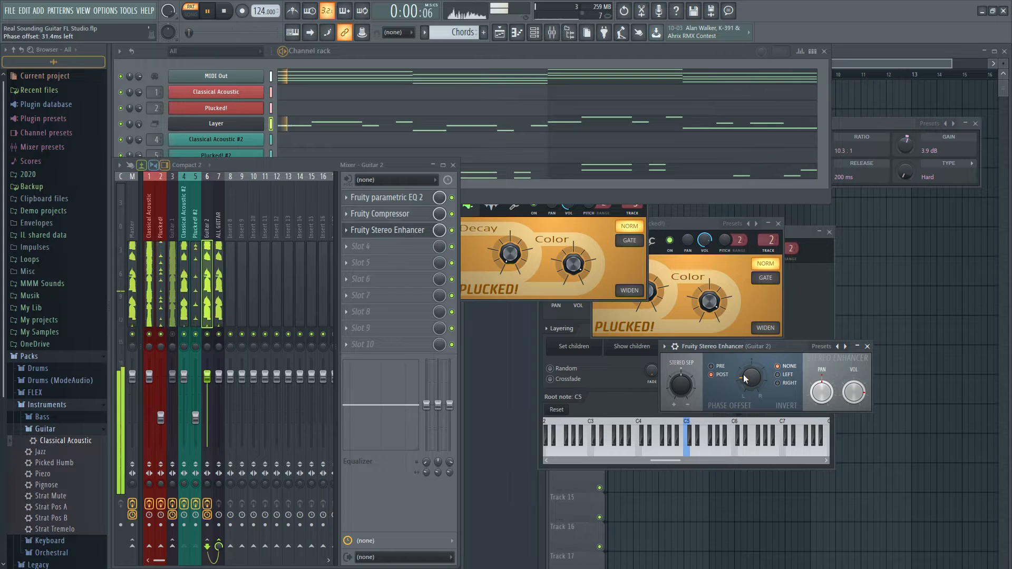
click(867, 346)
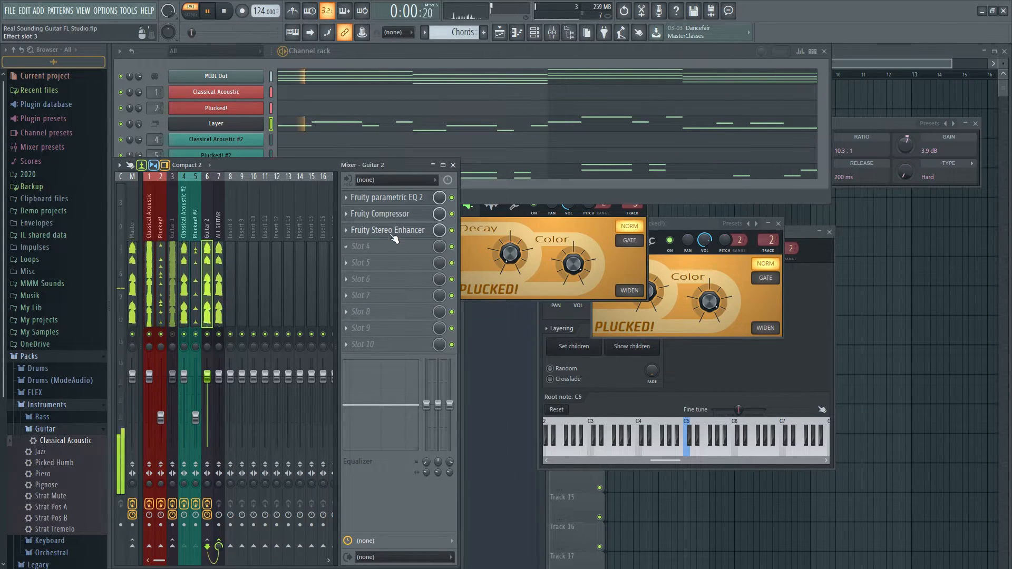
mouse_move(207, 346)
mouse_down()
mouse_move(207, 357)
mouse_move(207, 346)
mouse_up()
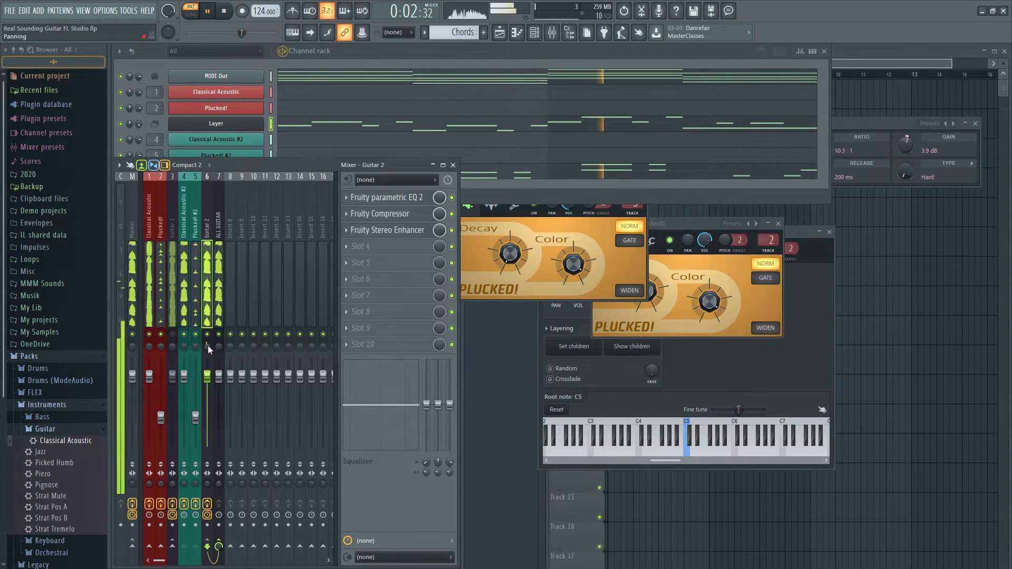
key(space)
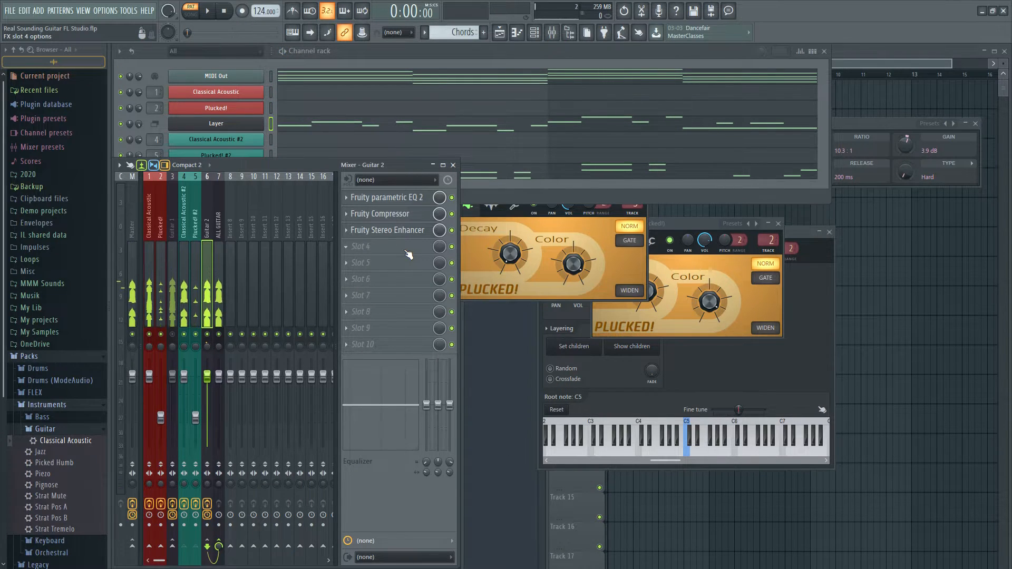
Add a second Fruity Stereo Enhancer in slot 4 of the Guitar 2 track and adjust its stereo separation during playback
click(406, 251)
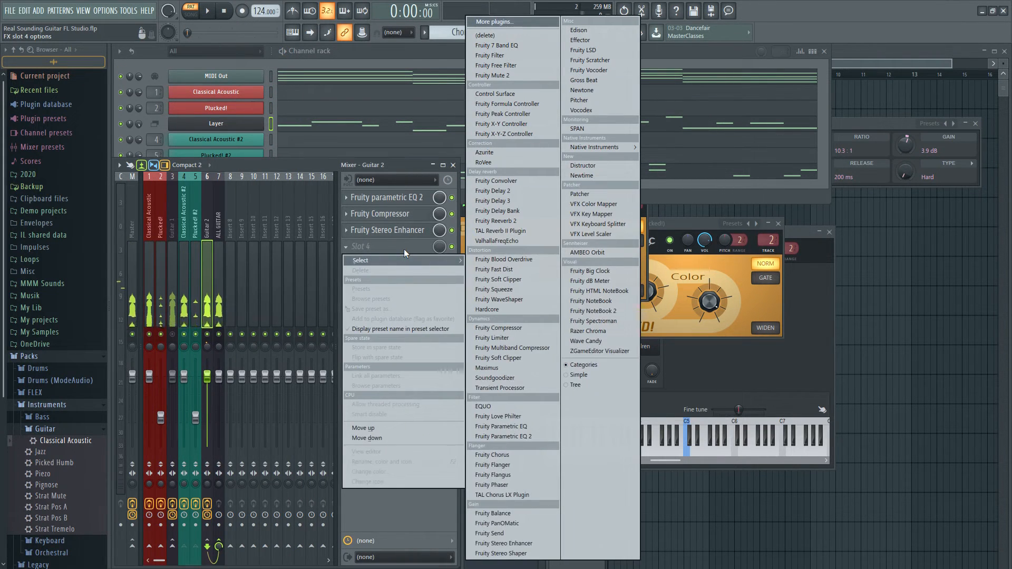
click(503, 544)
drag(224, 116, 731, 365)
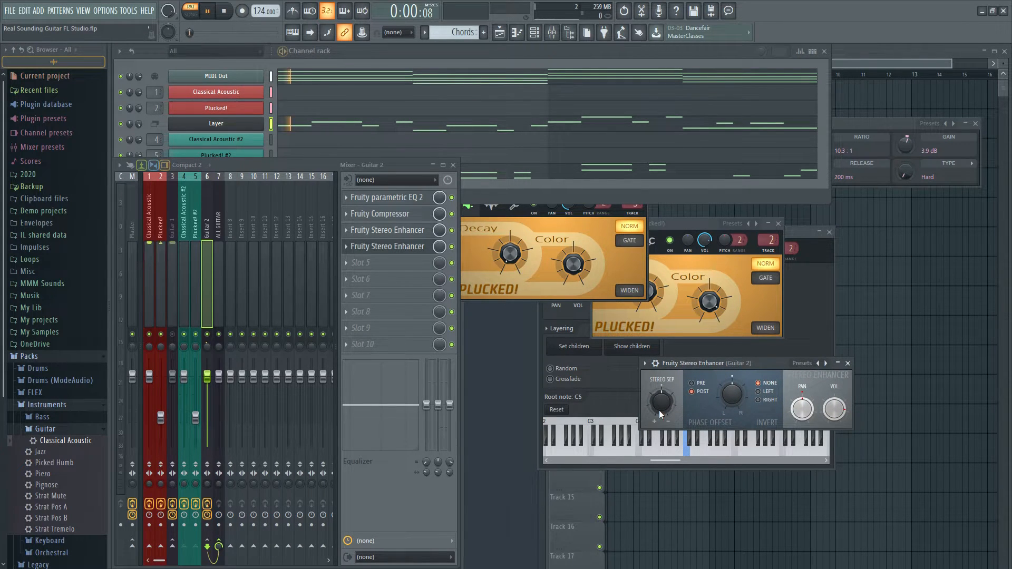
drag(659, 410, 660, 390)
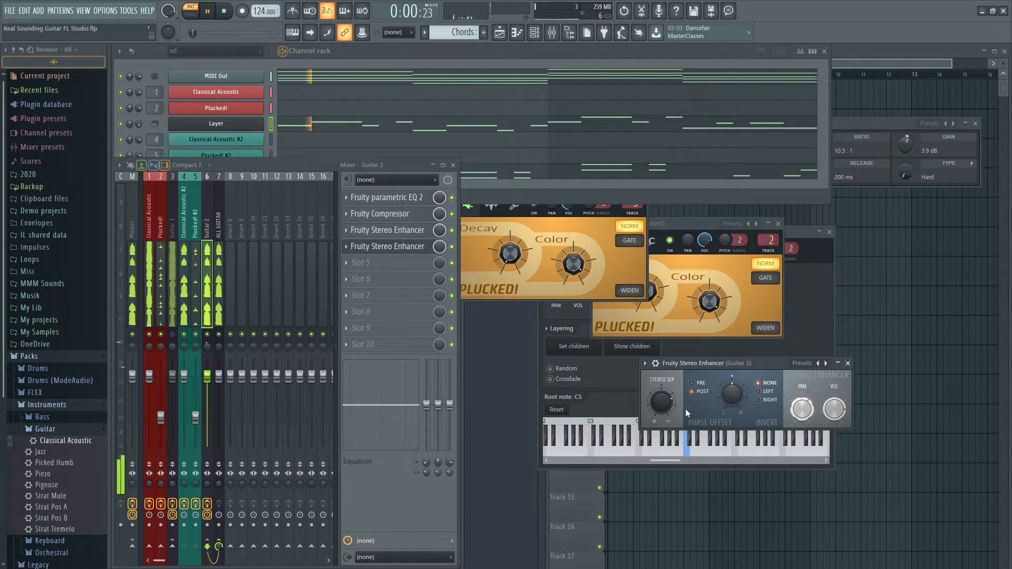
click(847, 364)
Unmute the Guitar 1 track and play both guitars together from the start
key(space)
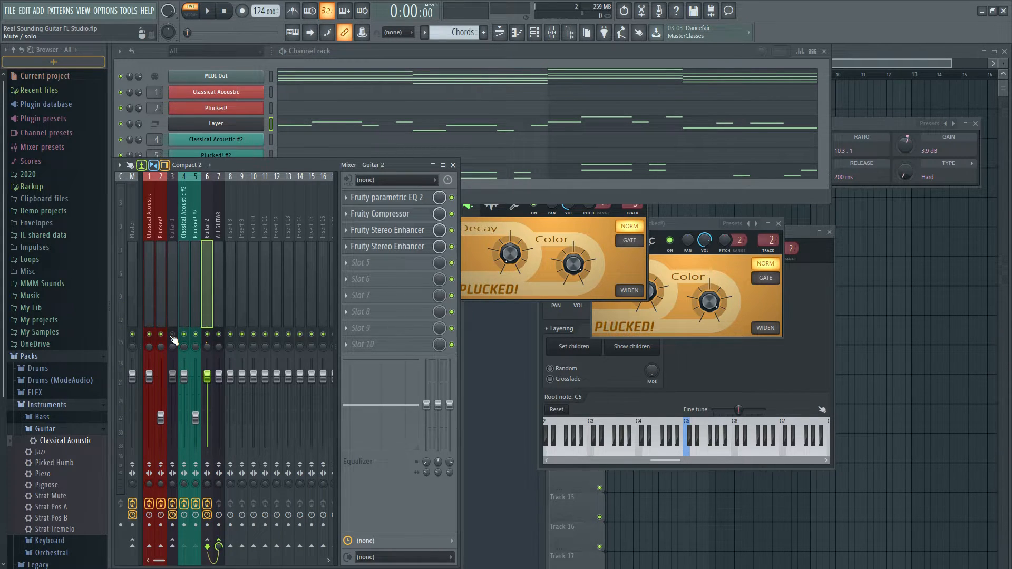
click(172, 335)
key(space)
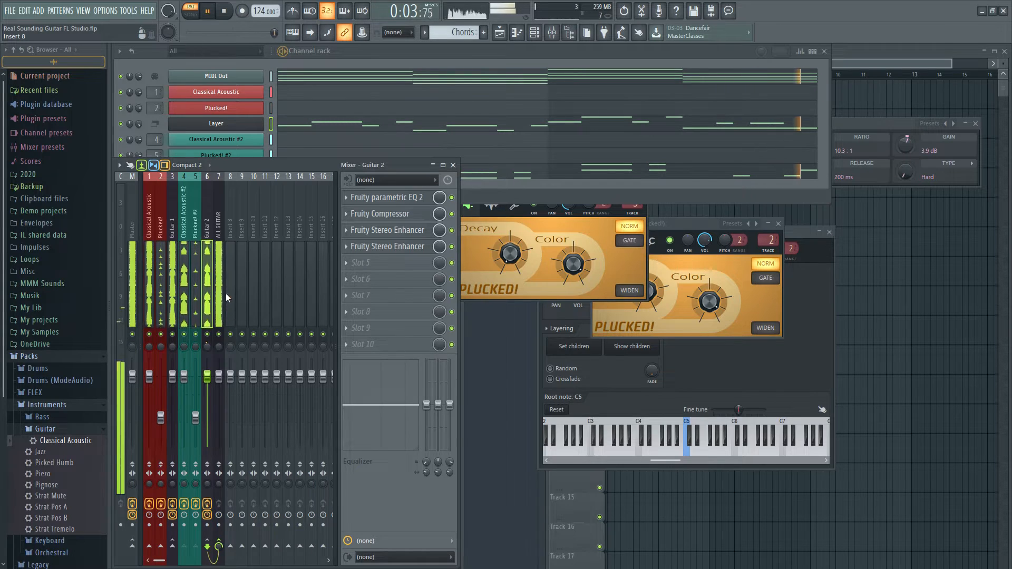
Reopen the second Fruity Stereo Enhancer on Guitar 2 during playback, check its stereo separation, close it, and stop playback
key(space)
click(389, 247)
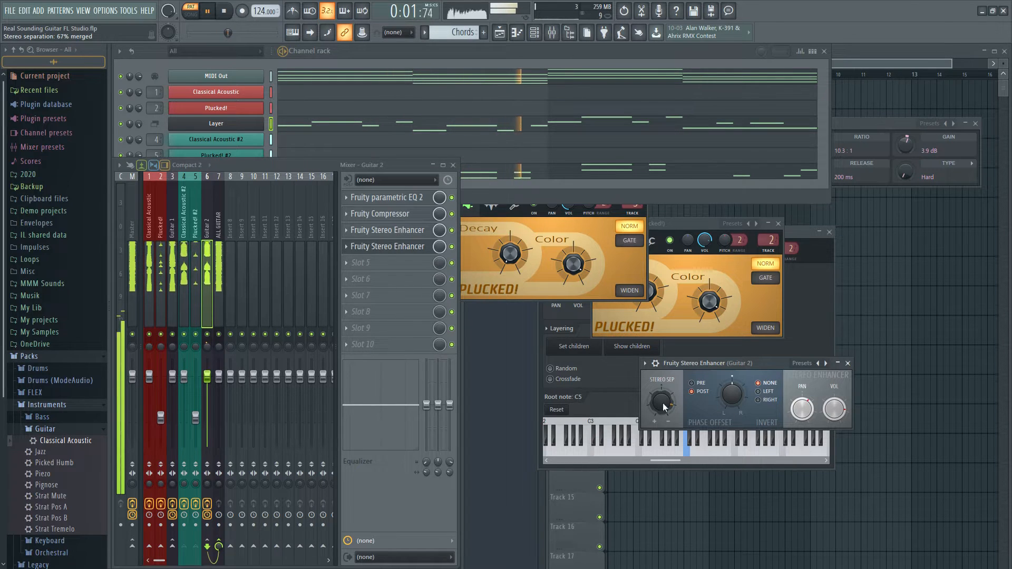
click(848, 363)
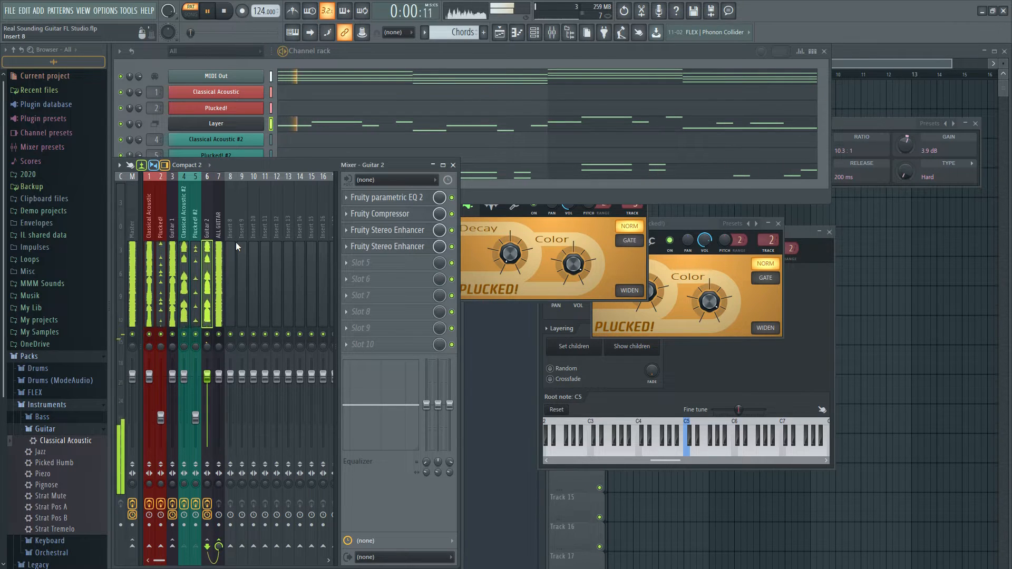
key(space)
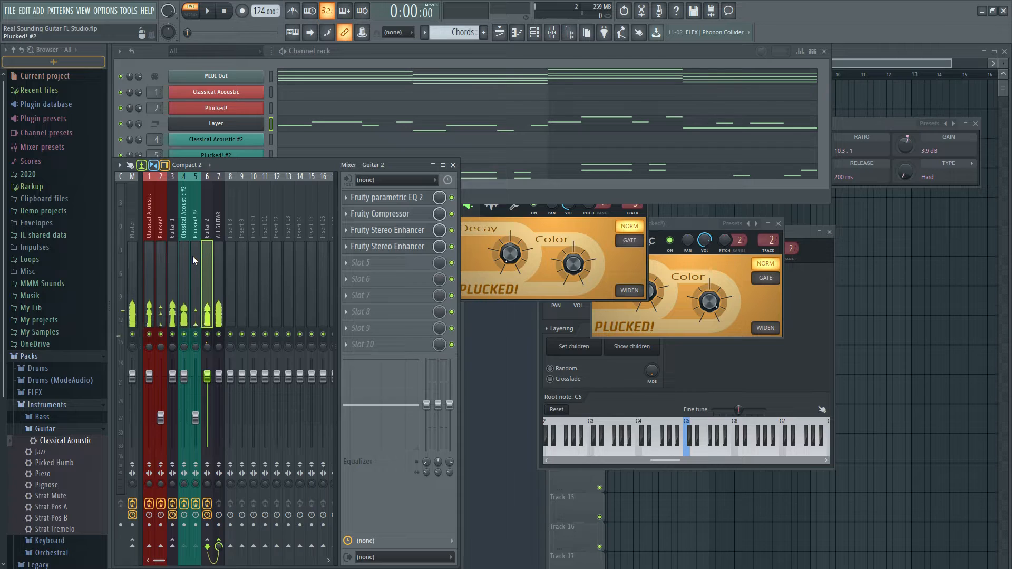
Load Patcher in slot 3 of the Guitar 1 mixer track and enlarge its window
click(174, 259)
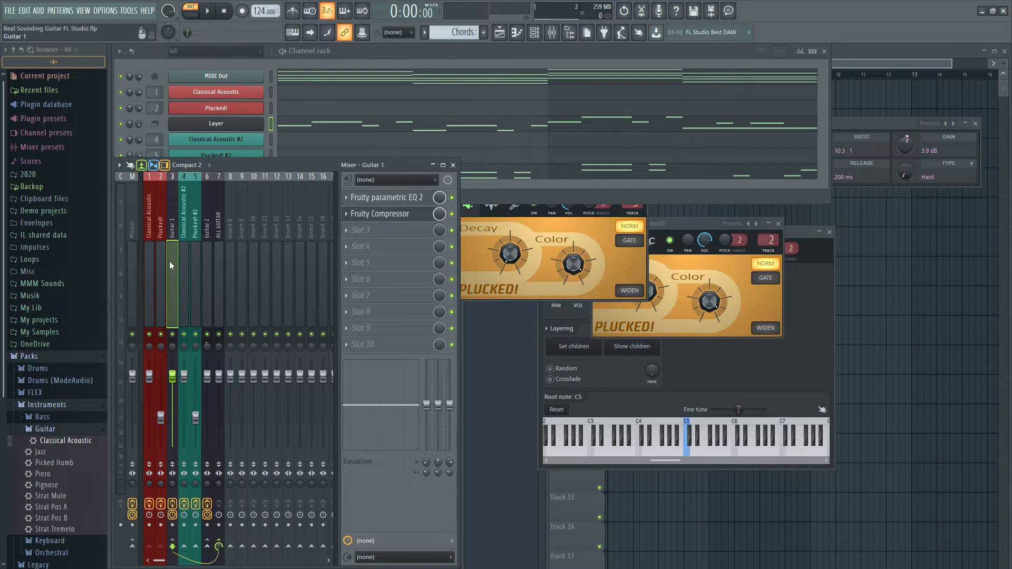
click(404, 234)
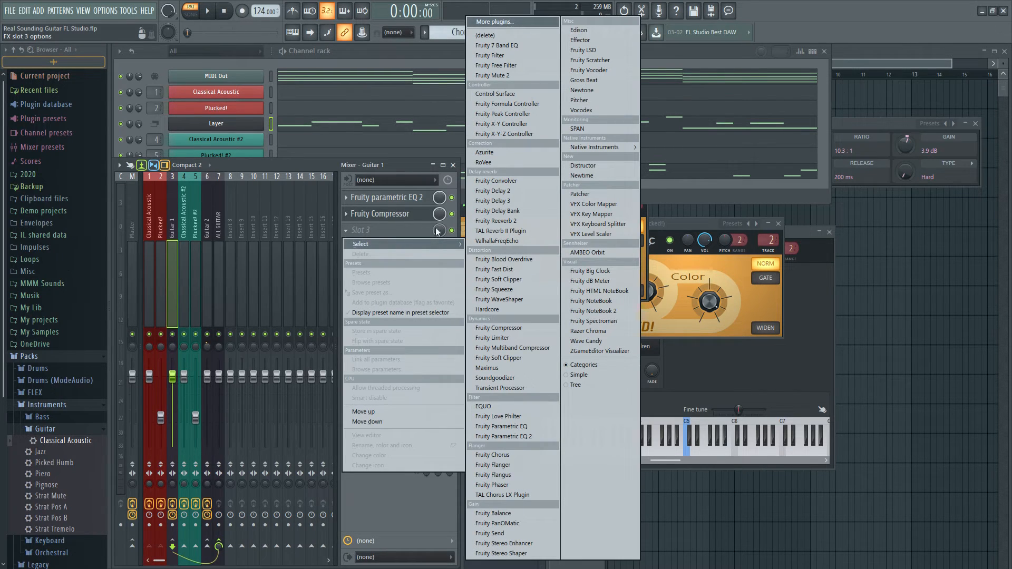
click(597, 194)
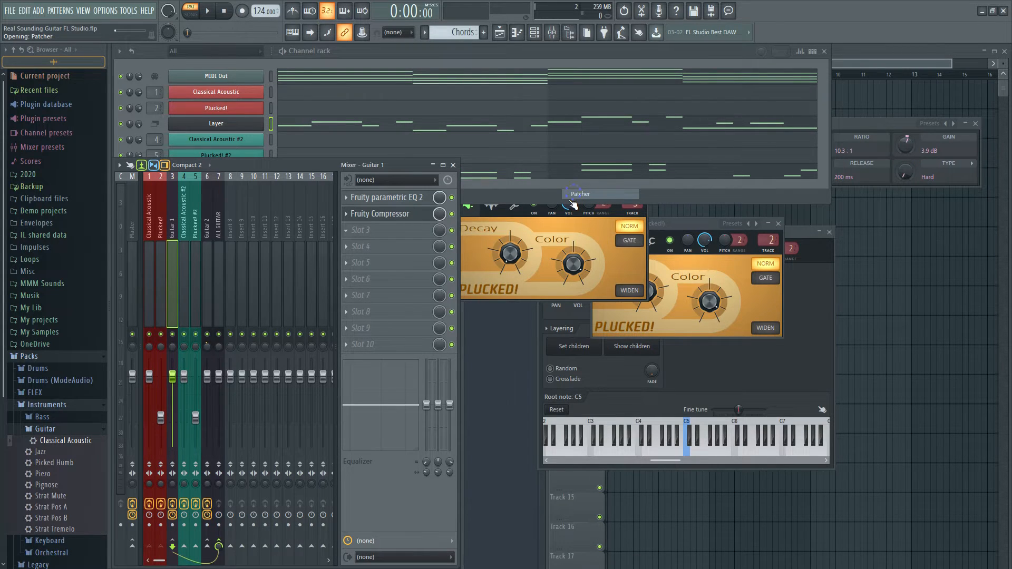
drag(693, 208, 358, 113)
drag(587, 381, 897, 526)
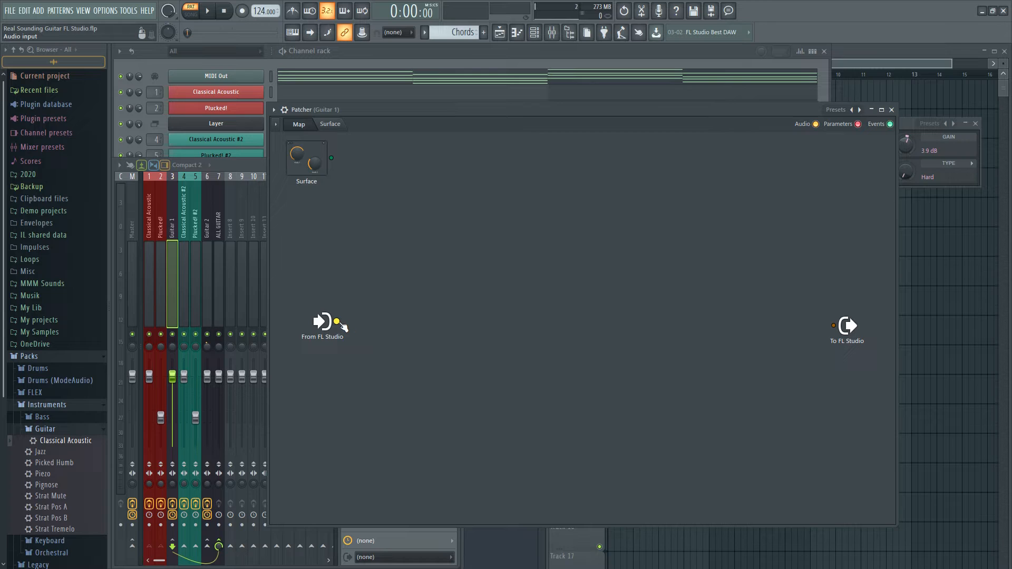
Add two Fruity Balance modules to the Patcher map, one above the other between the input and output
right_click(372, 238)
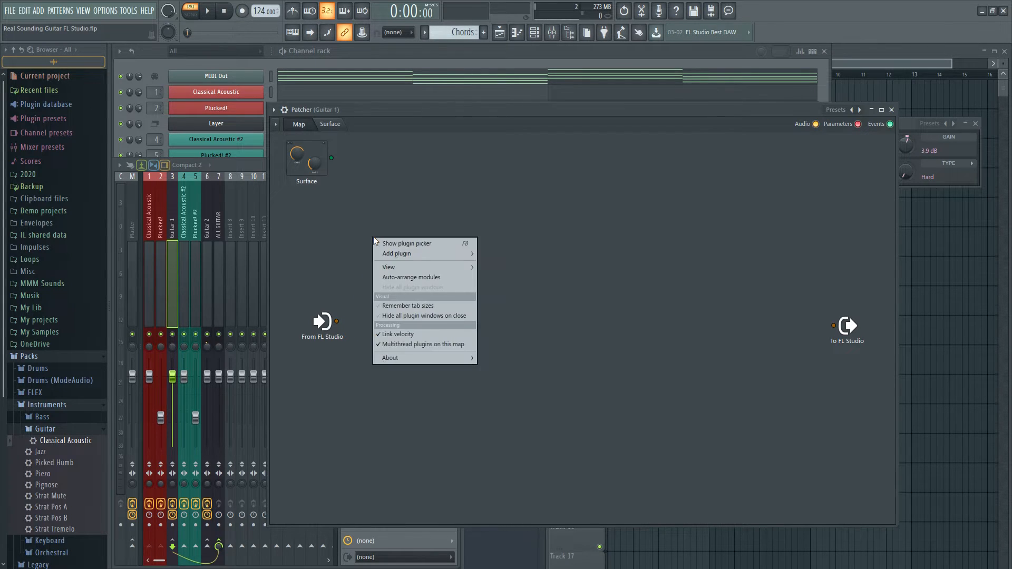
mouse_move(413, 253)
mouse_move(533, 340)
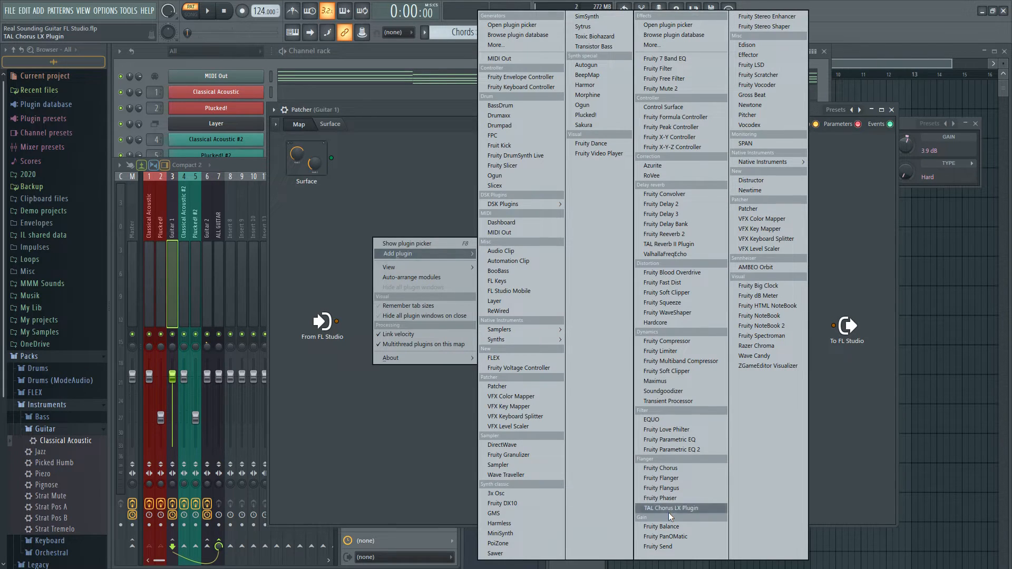
click(670, 526)
drag(554, 315, 464, 227)
right_click(491, 380)
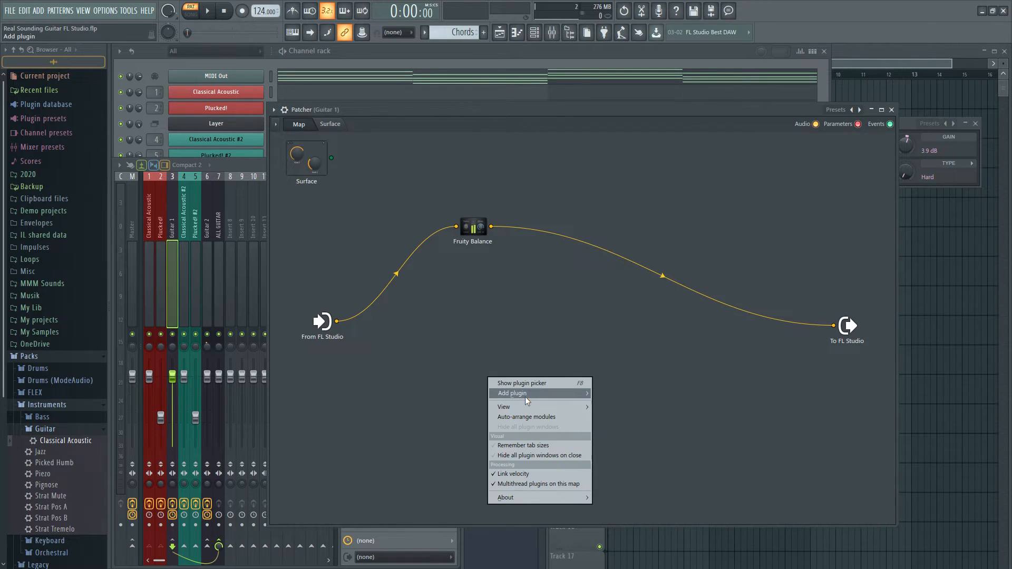
mouse_move(527, 393)
click(785, 527)
drag(563, 315, 474, 378)
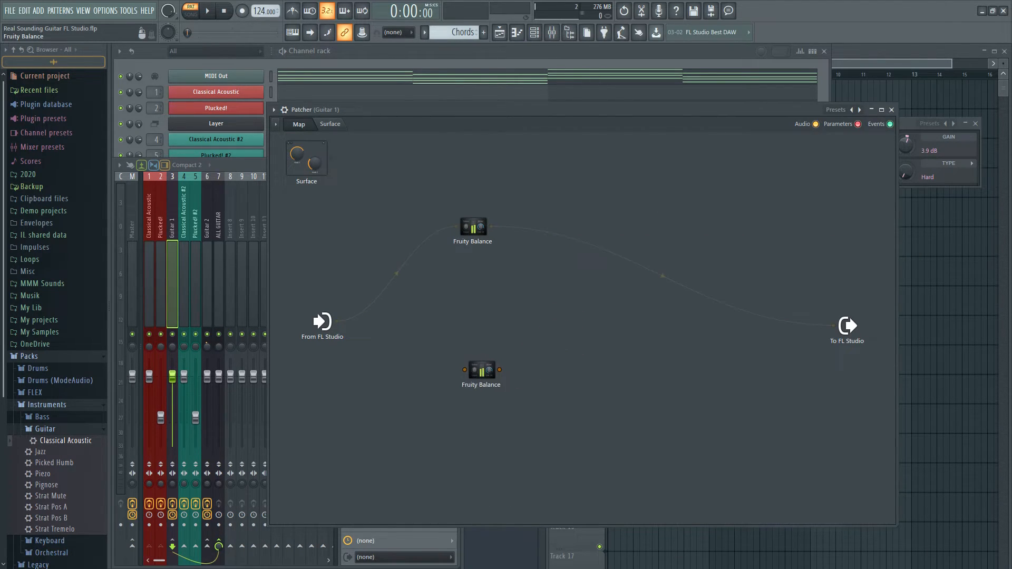
Connect From FL Studio to both Fruity Balance modules in parallel and clear the upper module's direct link to the output
drag(337, 321, 459, 378)
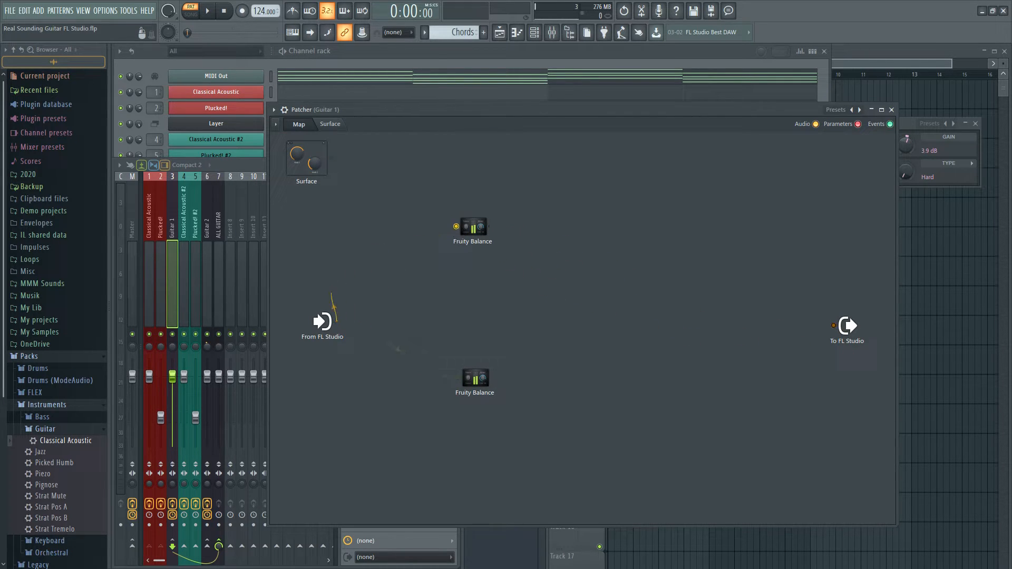
drag(458, 231, 457, 229)
drag(456, 227, 454, 242)
drag(489, 373, 482, 379)
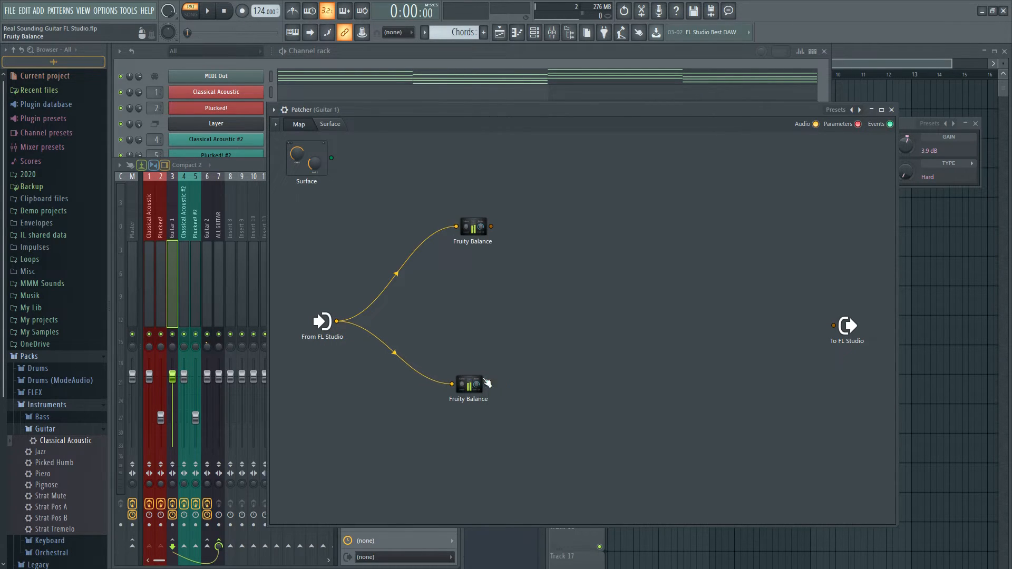
Insert a Fruity Parametric EQ 2 after each Fruity Balance and connect both EQs to To FL Studio
right_click(495, 229)
mouse_move(522, 242)
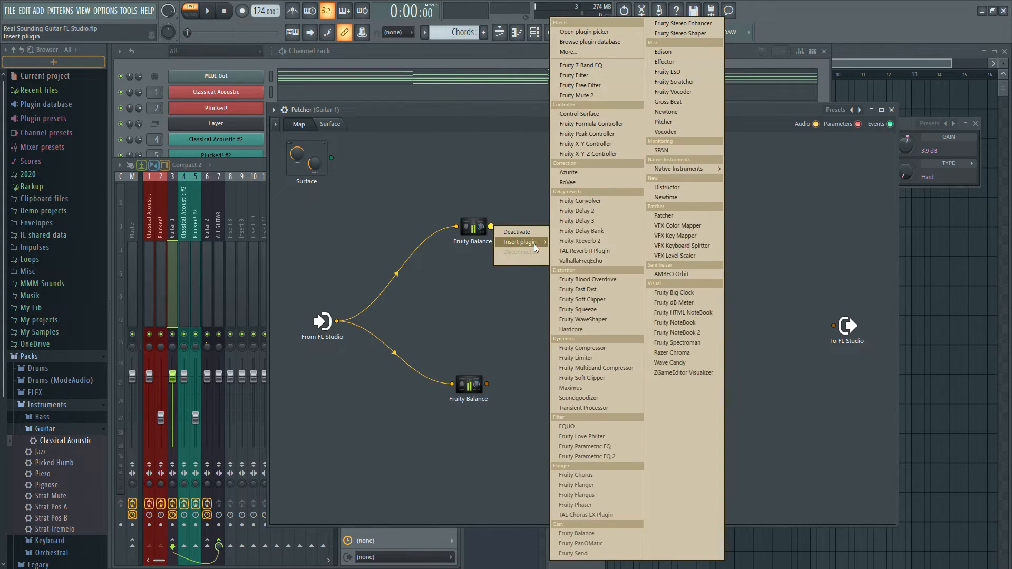
click(614, 457)
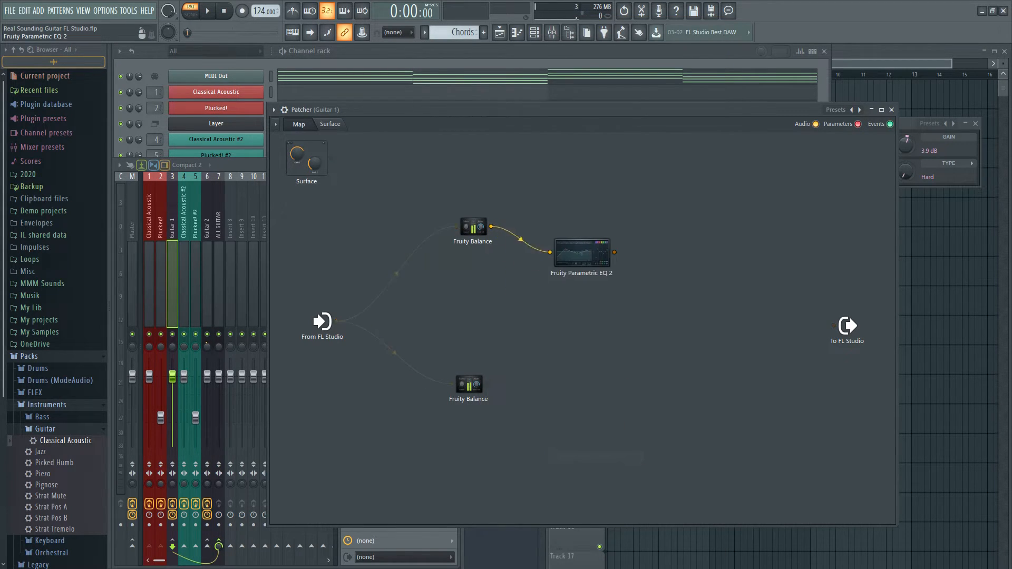
right_click(490, 390)
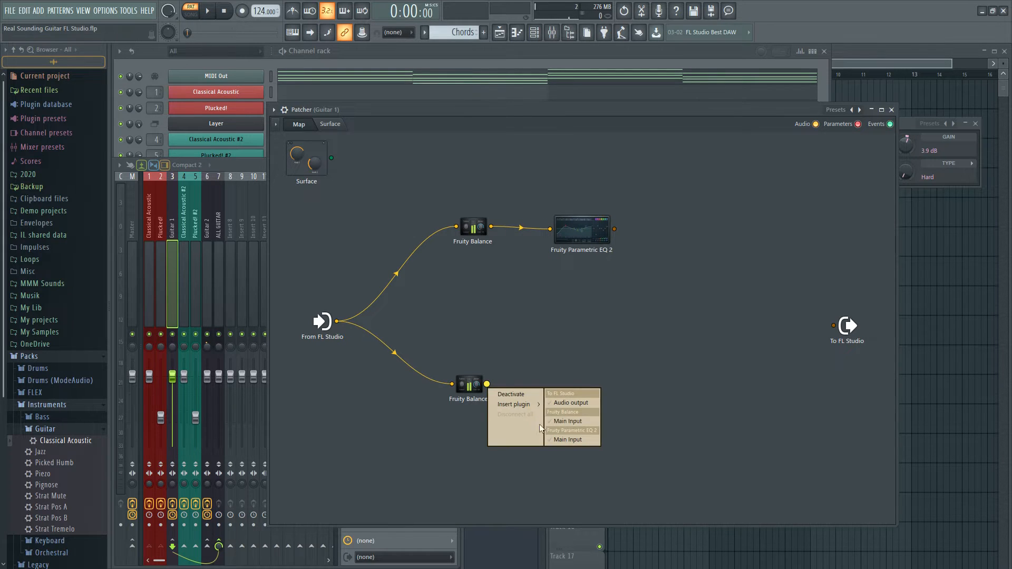
mouse_move(522, 405)
click(597, 457)
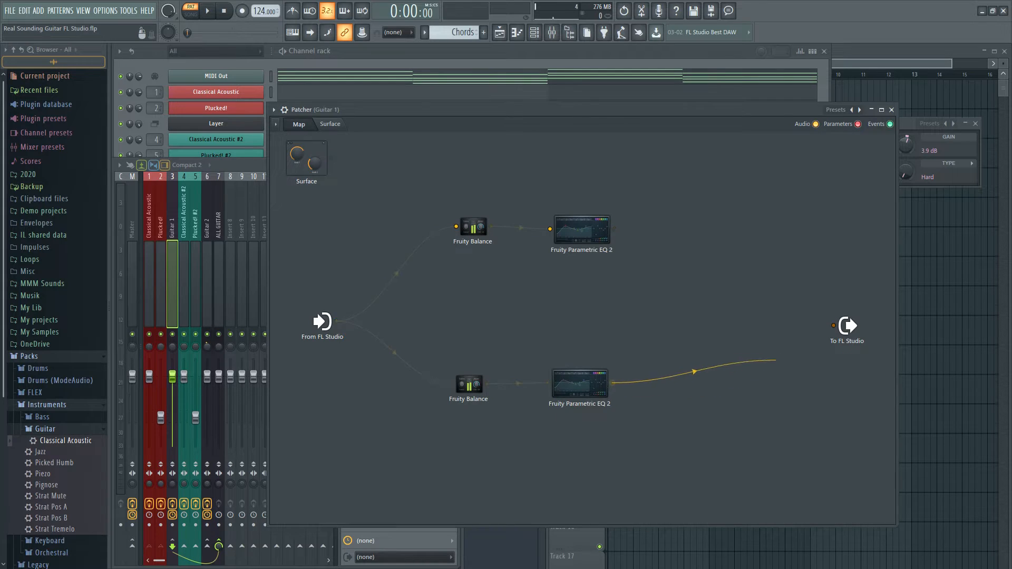
drag(813, 330, 833, 325)
drag(615, 229, 832, 326)
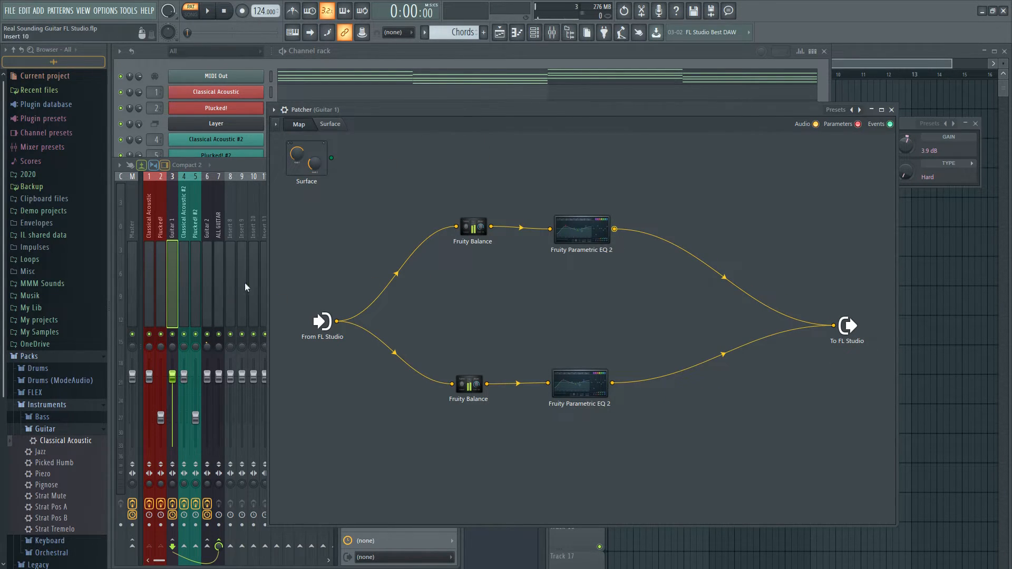
Mute the Guitar 2 track, preview Guitar 1 alone, and reposition the Patcher window beside the mixer tracks
click(208, 334)
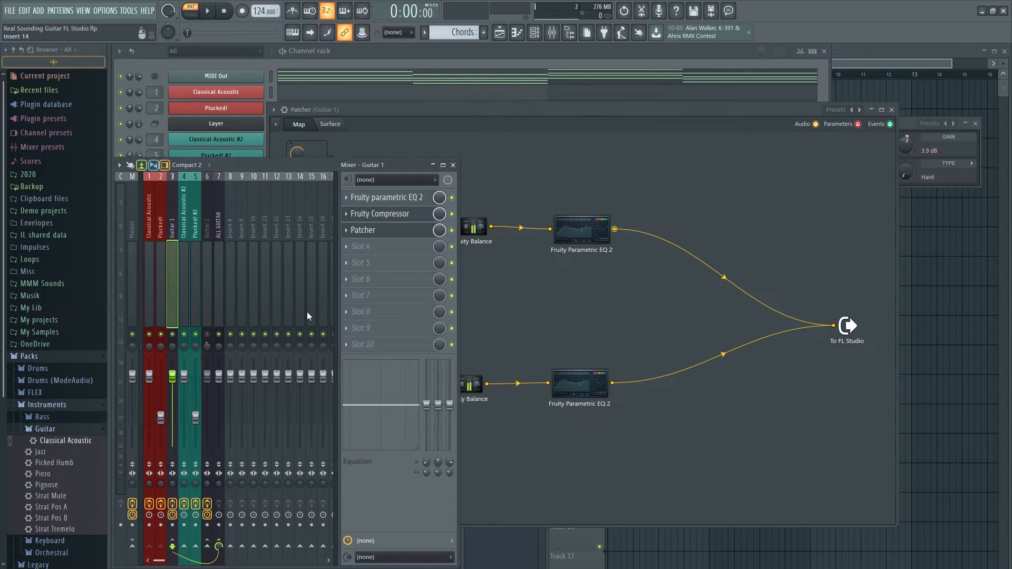
key(space)
click(547, 109)
drag(543, 110, 575, 93)
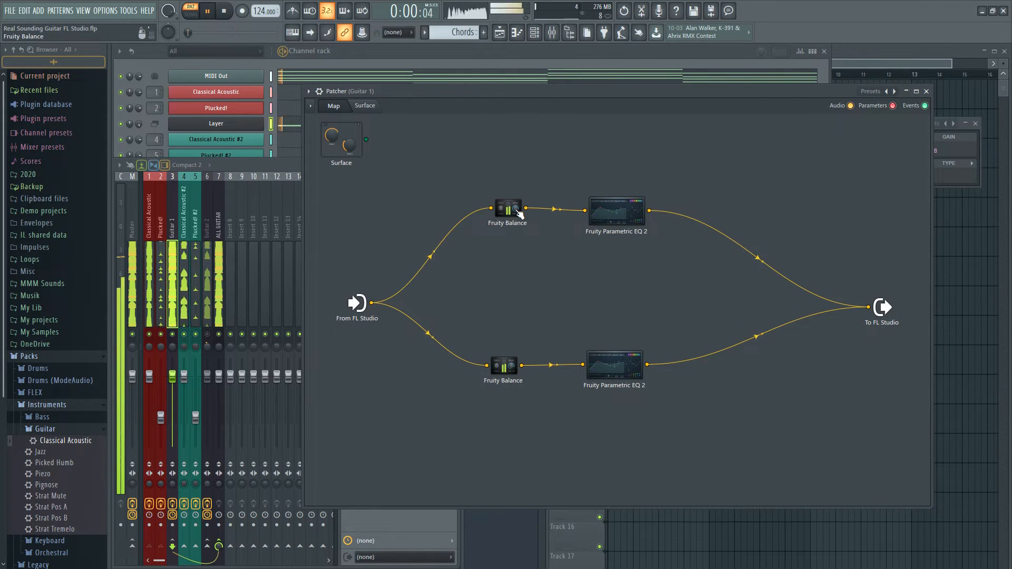
key(space)
Shift the balance of the upper Fruity Balance off centre, close it, and preview Guitar 1
click(514, 210)
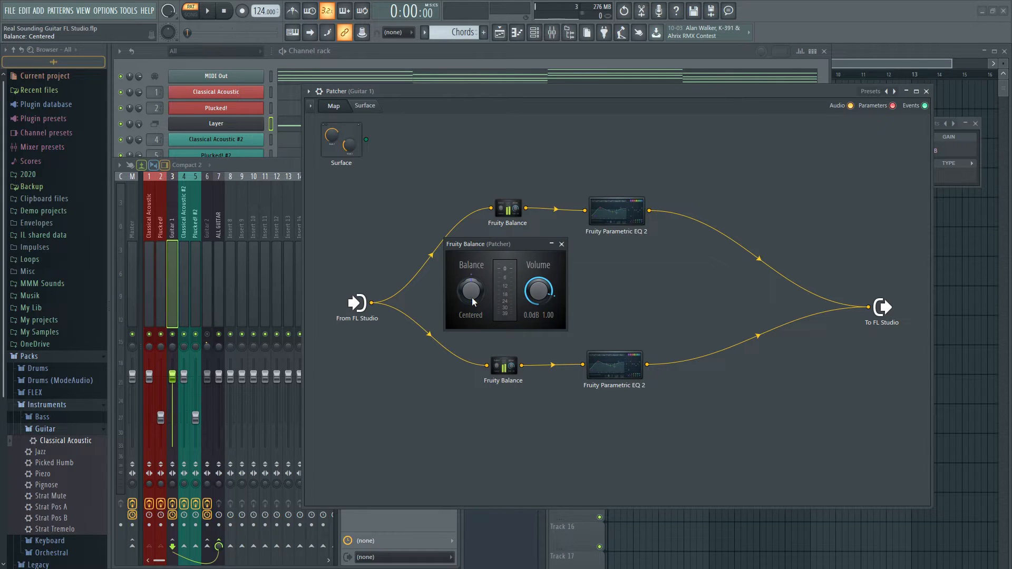
drag(472, 298, 473, 261)
click(562, 244)
key(space)
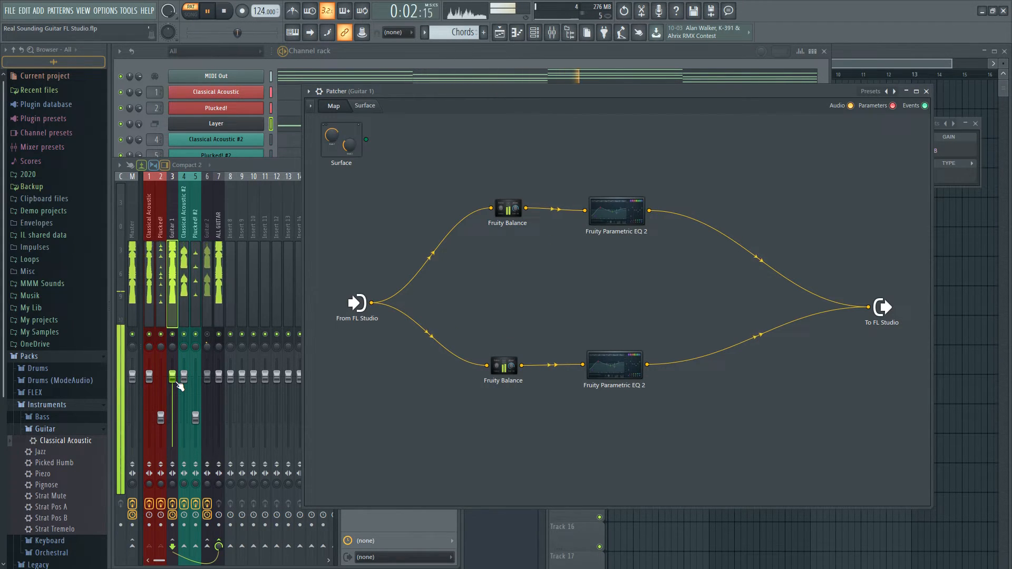
key(space)
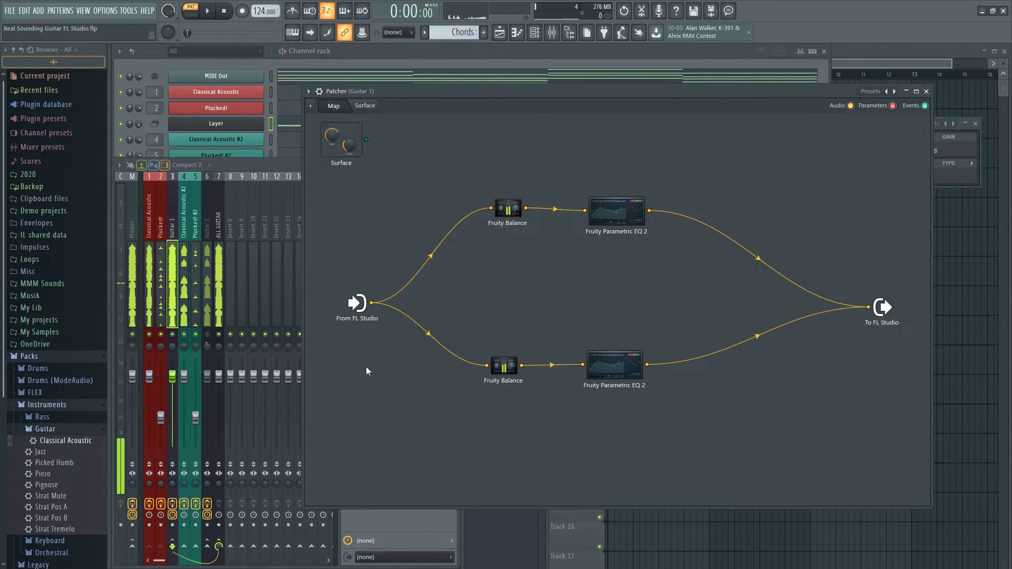
Boost band 6 of the upper Fruity Parametric EQ 2 during playback and close the EQ
double_click(625, 220)
drag(472, 207, 718, 178)
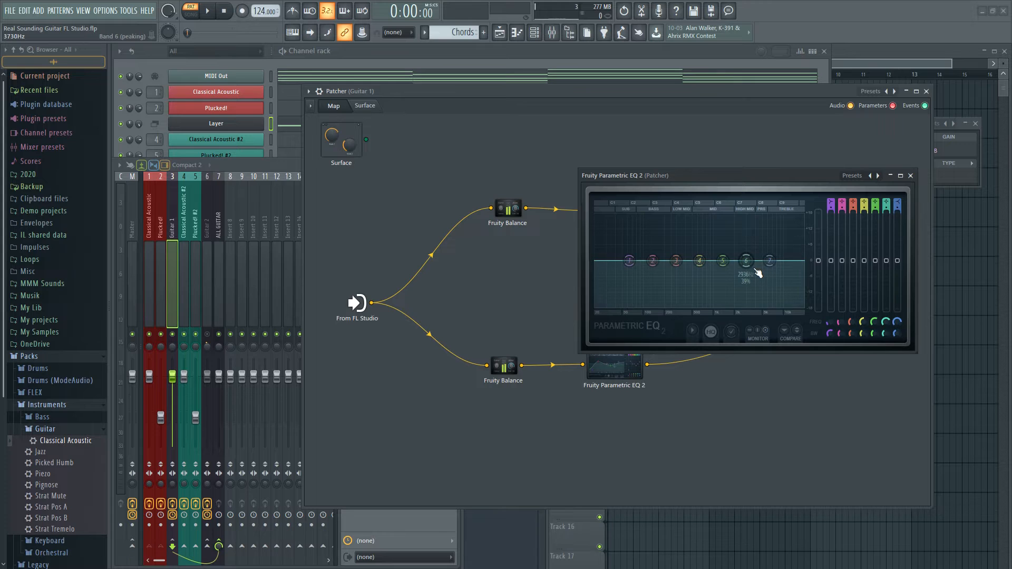
key(space)
drag(758, 272, 759, 248)
key(space)
click(911, 176)
Move band 4 of the lower Fruity Parametric EQ 2 into the treble range with a slight boost during playback
double_click(616, 375)
key(space)
drag(456, 279, 534, 276)
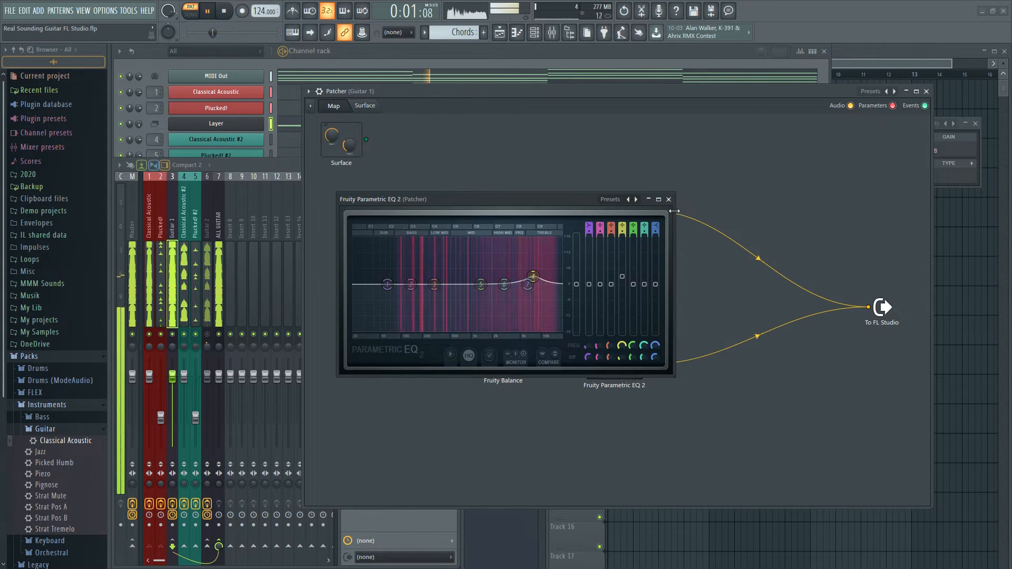
click(669, 200)
Compare against the upper EQ, shift the lower EQ's band 4 slightly higher in frequency, and close Patcher
double_click(608, 219)
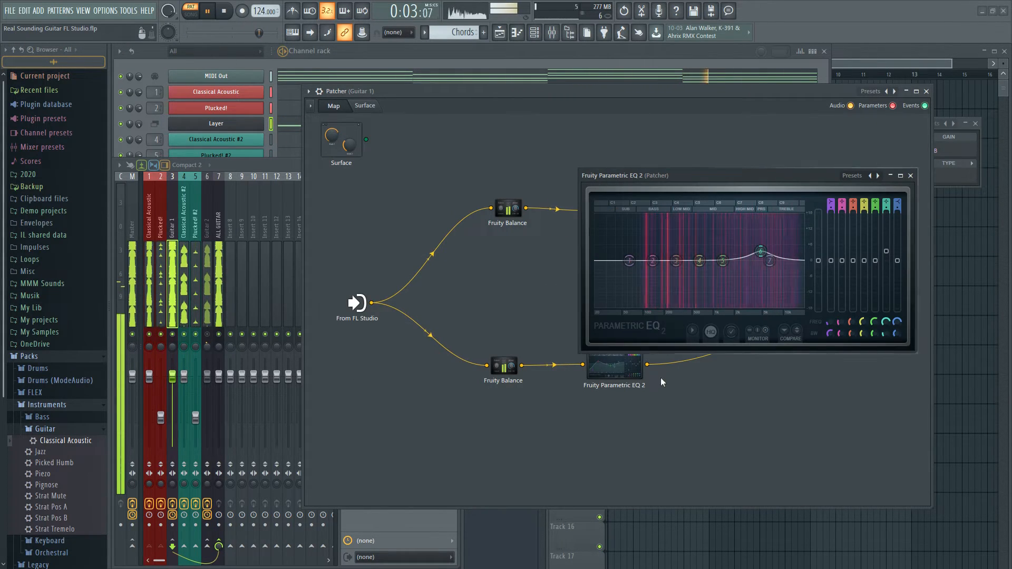
double_click(616, 373)
drag(533, 276, 543, 275)
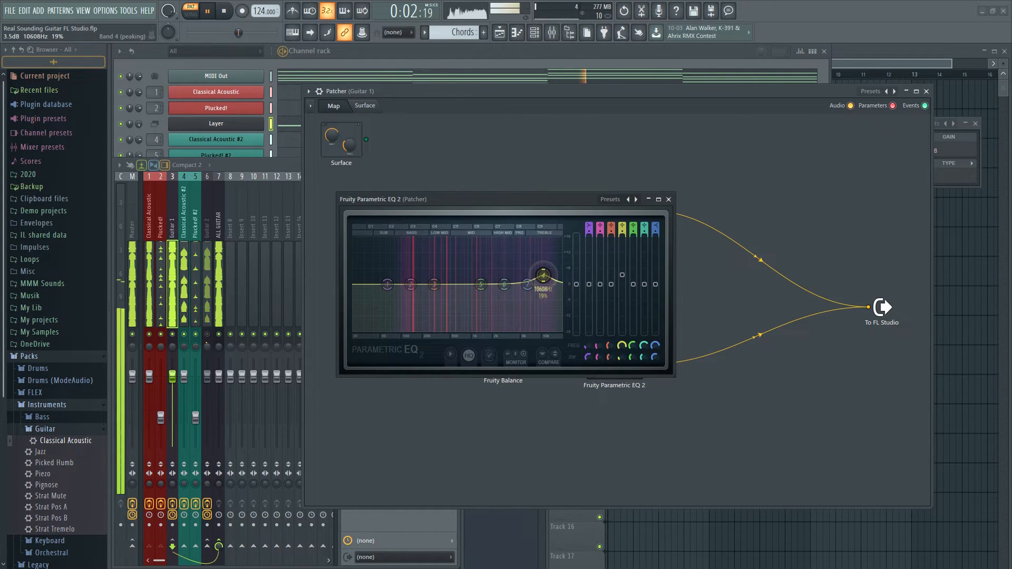
click(668, 200)
click(926, 92)
key(space)
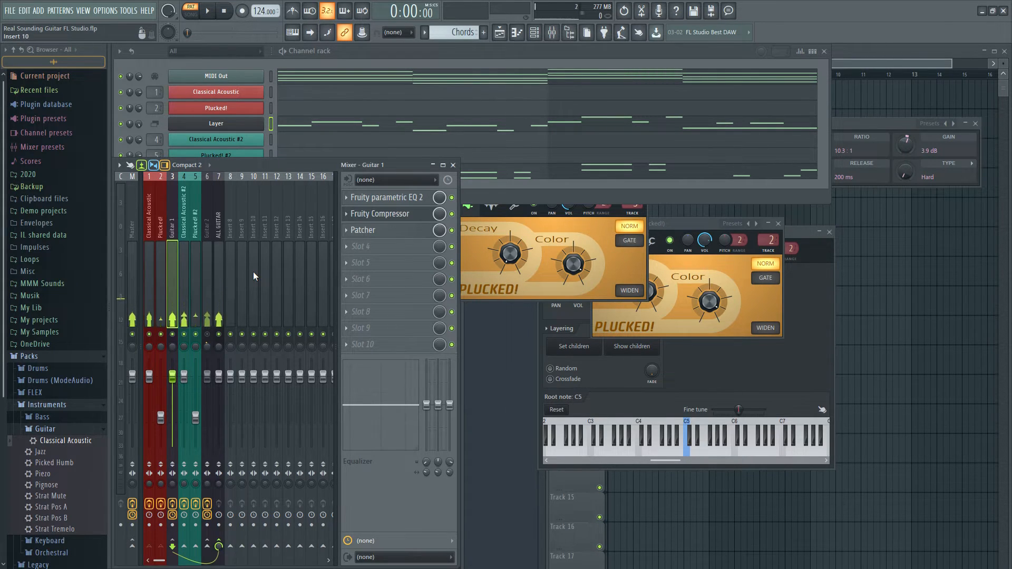
Compare the Guitar 1 sound with Patcher bypassed and enabled during playback
key(space)
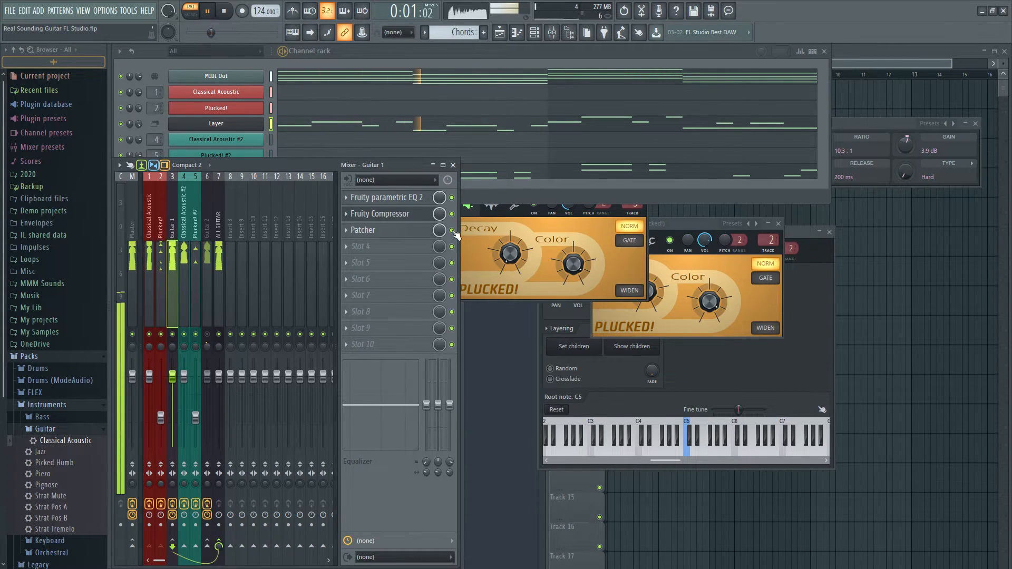
key(space)
key(space)
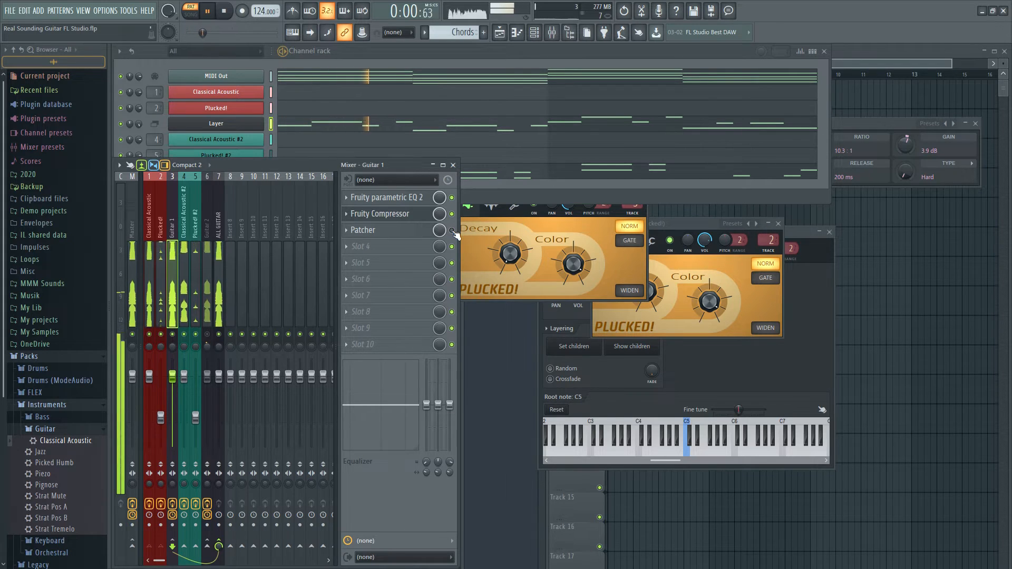
key(space)
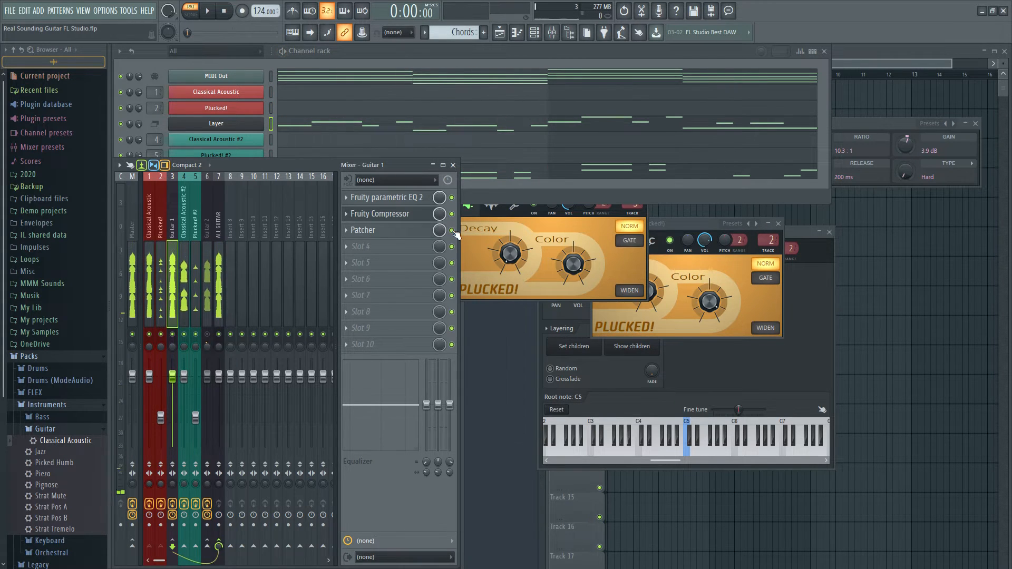
key(space)
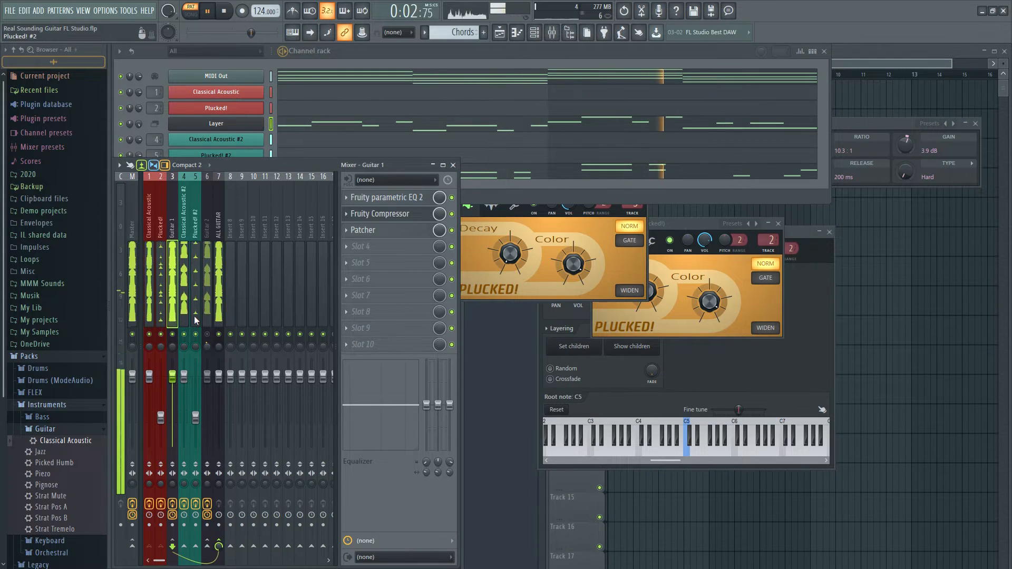
Unmute the Guitar 2 track, play both guitars together, and lower the Guitar 1 track's volume slightly
key(space)
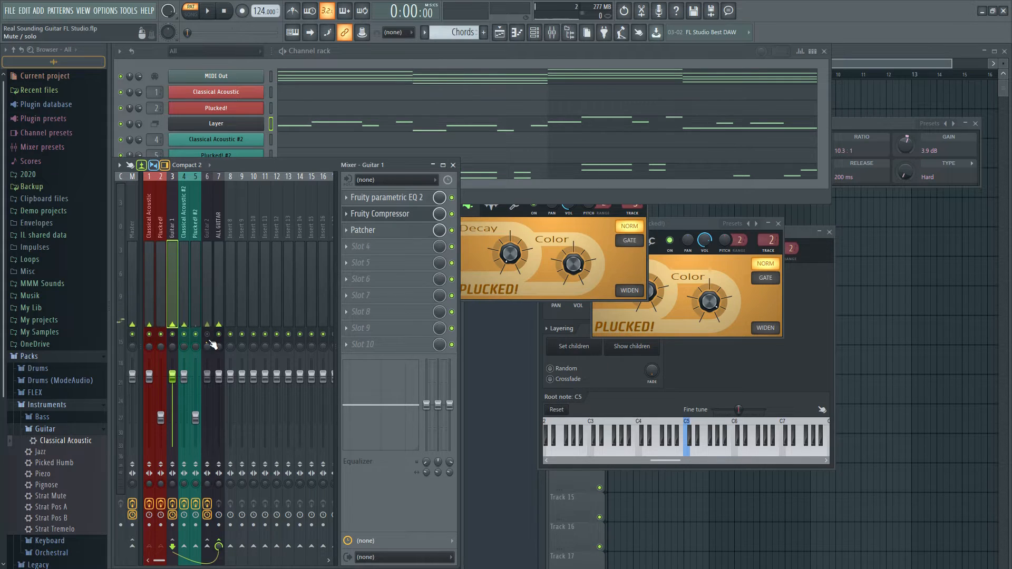
key(space)
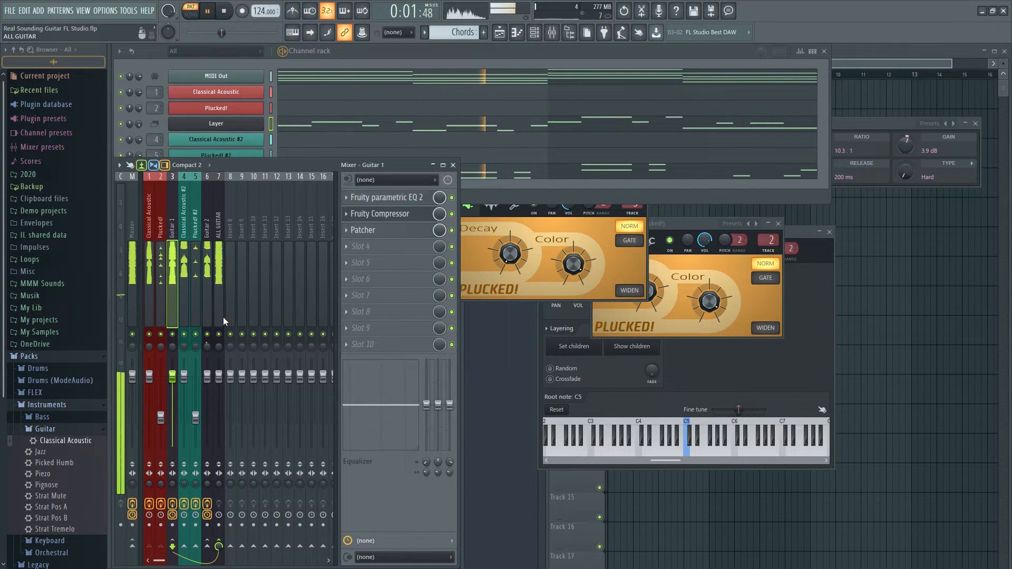
drag(172, 376, 172, 388)
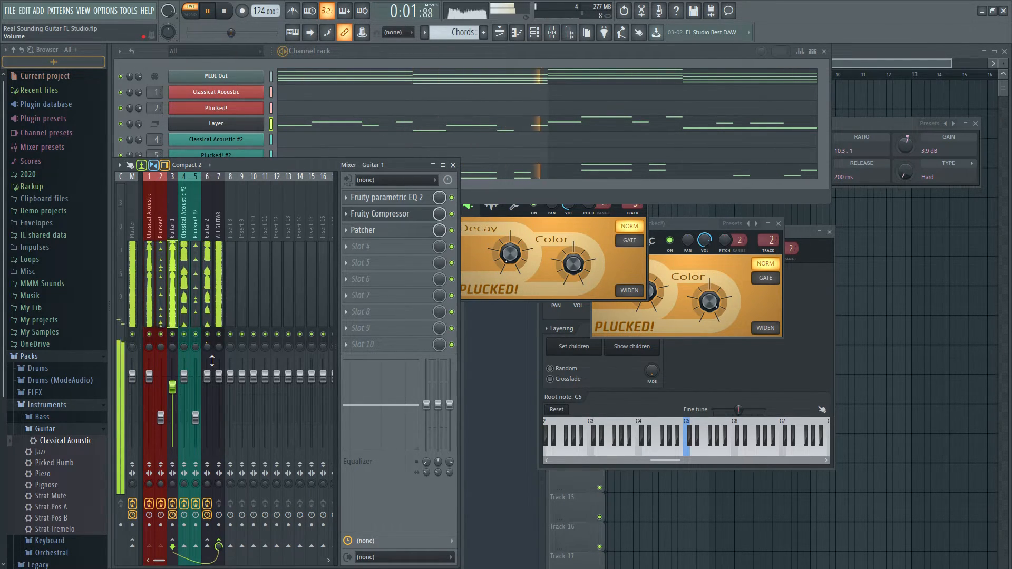
Stop playback and add a Fruity Compressor to the first effect slot of the ALL GUITAR mixer track
click(221, 299)
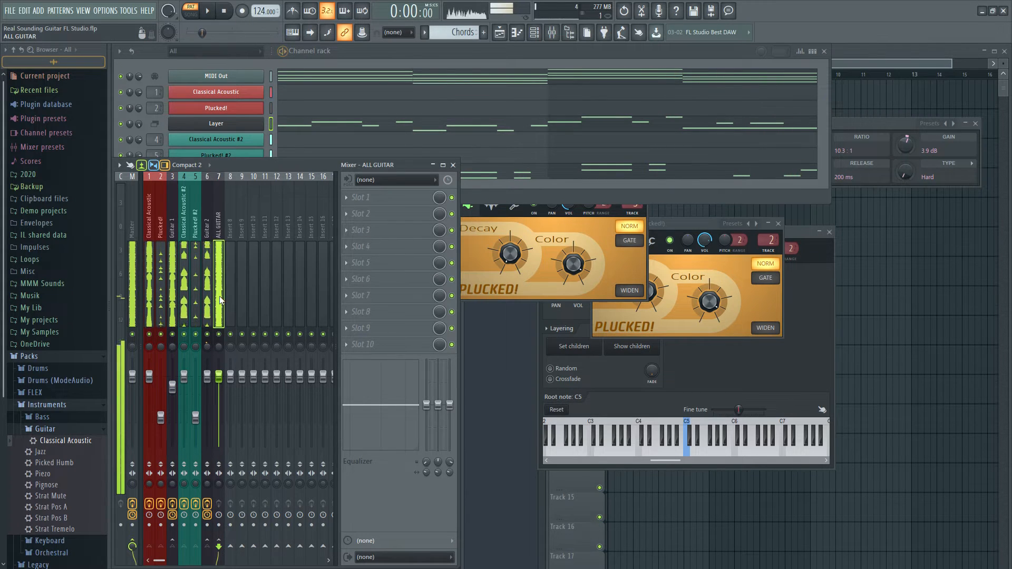
key(space)
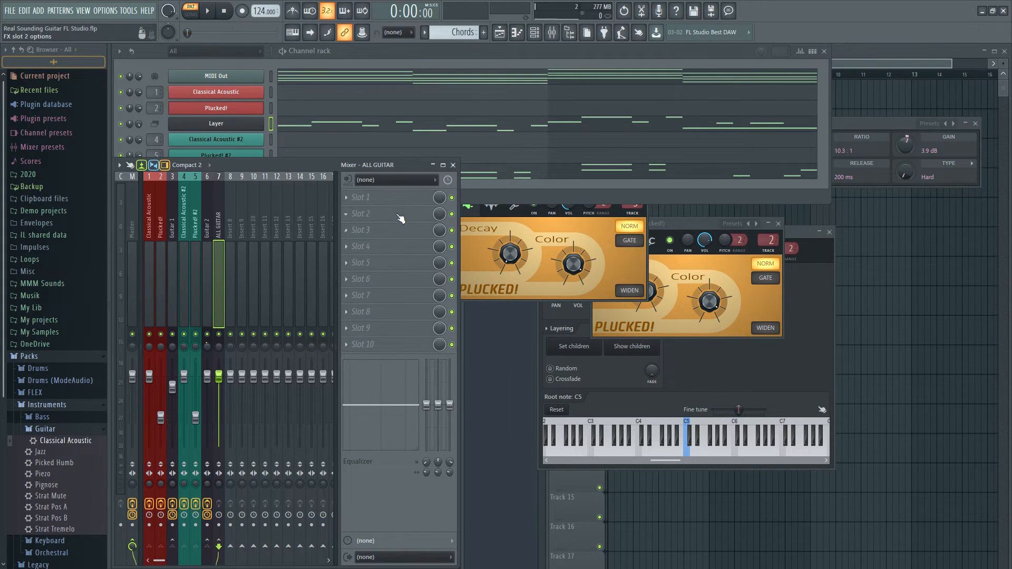
click(391, 199)
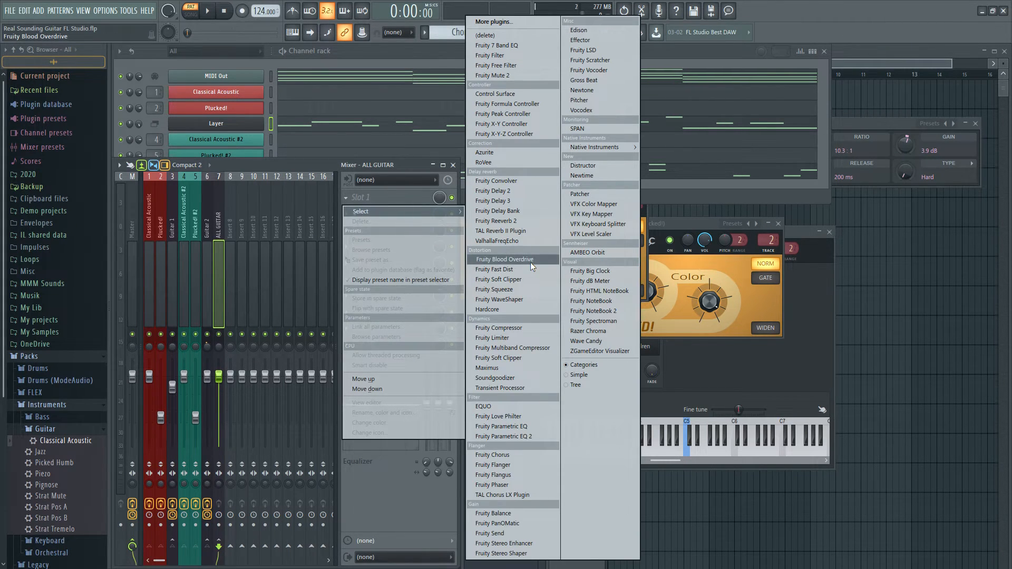
click(510, 327)
drag(255, 99, 715, 323)
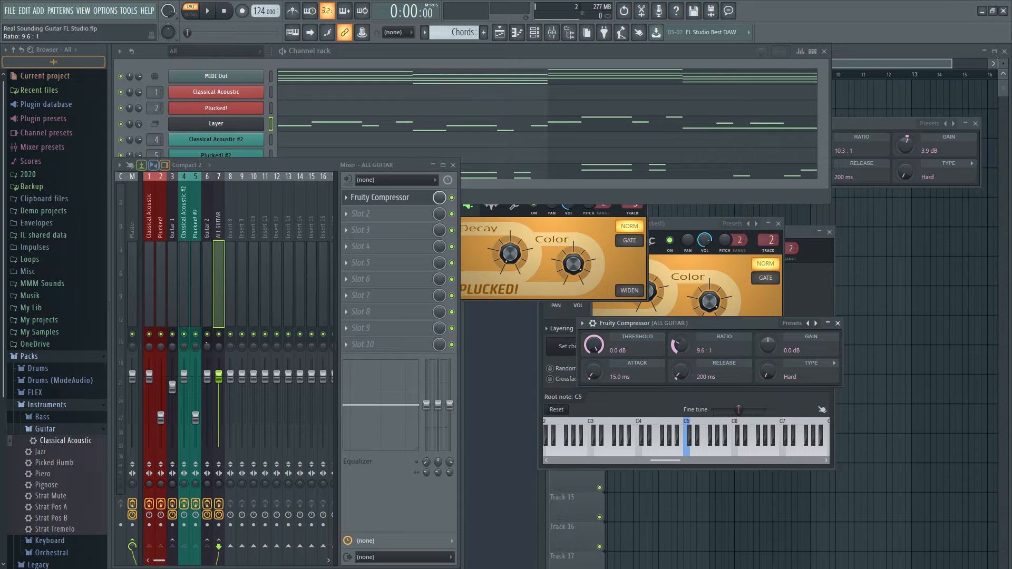
Lower the ALL GUITAR compressor's threshold to about -17.8 dB and raise its gain slightly during playback, and close it
key(space)
drag(597, 347, 598, 376)
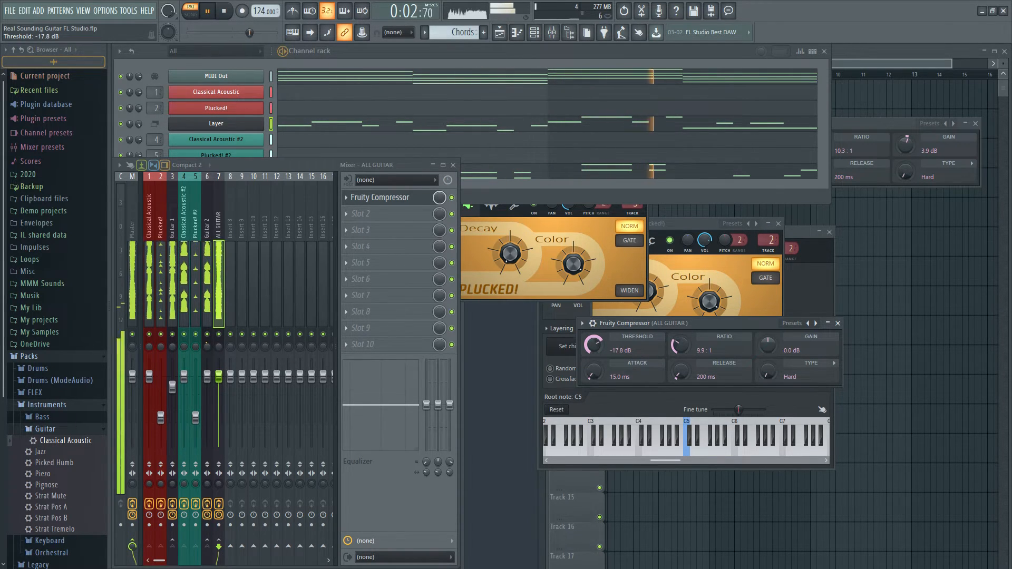
drag(765, 350, 766, 333)
click(837, 323)
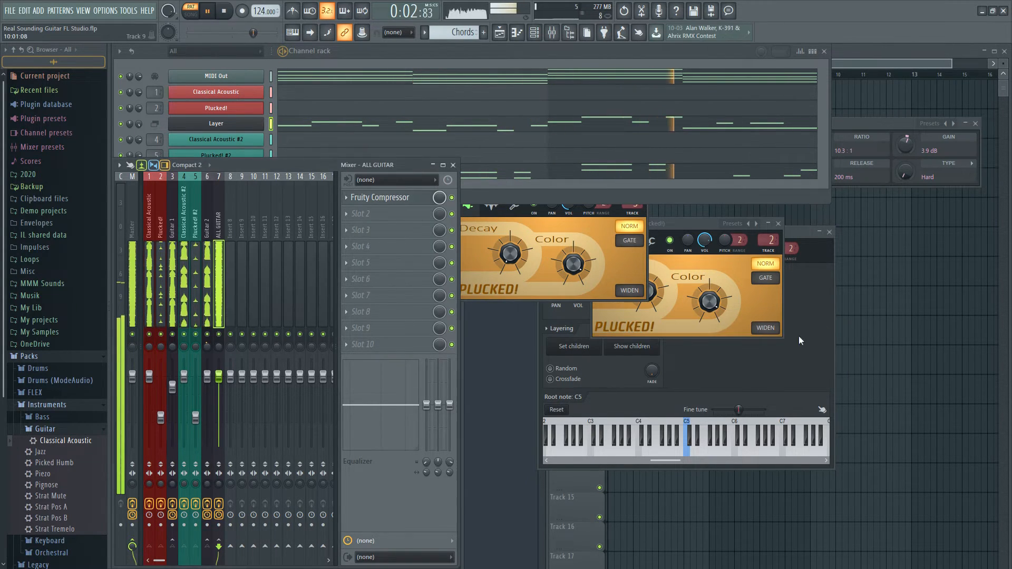
key(space)
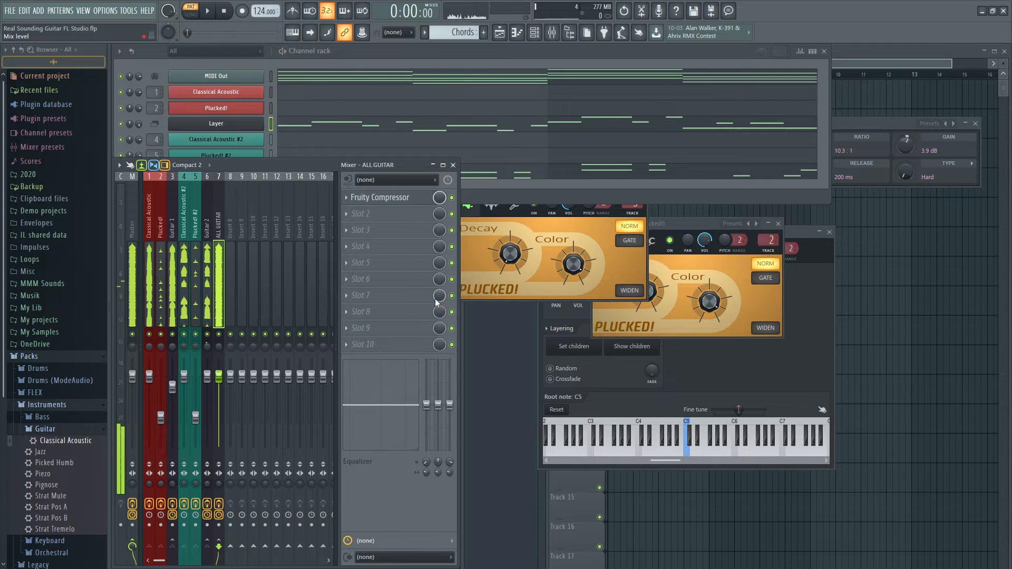
Add Fruity Parametric EQ 2 to the second ALL GUITAR slot and load a preset that cuts the lowest and highest frequencies
click(375, 211)
click(507, 406)
drag(370, 147, 732, 266)
click(841, 257)
mouse_move(884, 270)
mouse_move(915, 269)
click(865, 276)
During playback, raise the ALL GUITAR EQ's low cut, dip band 3 in the low mids, boost band 4 slightly around the high mids, and close it
key(space)
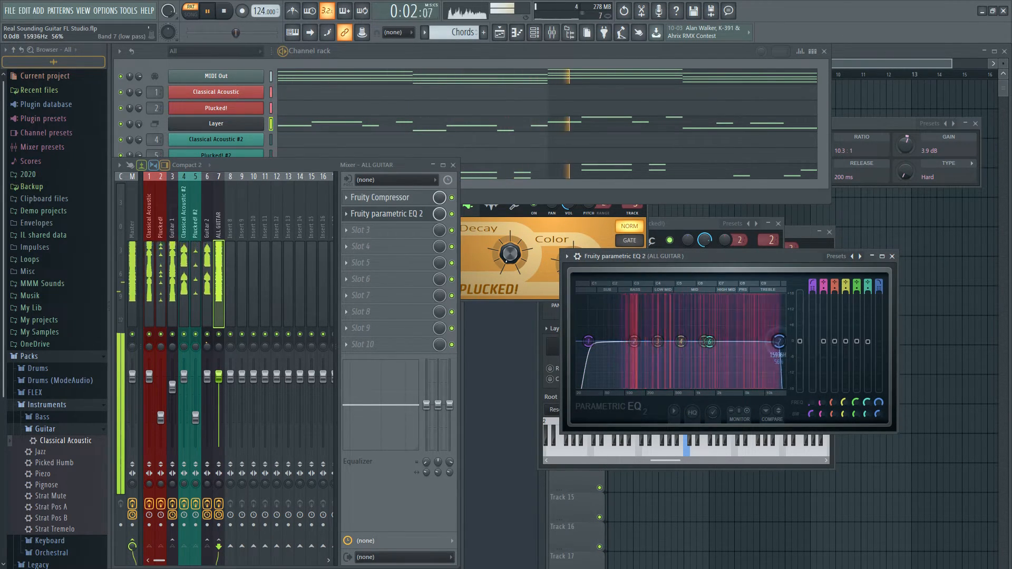
drag(588, 341, 736, 338)
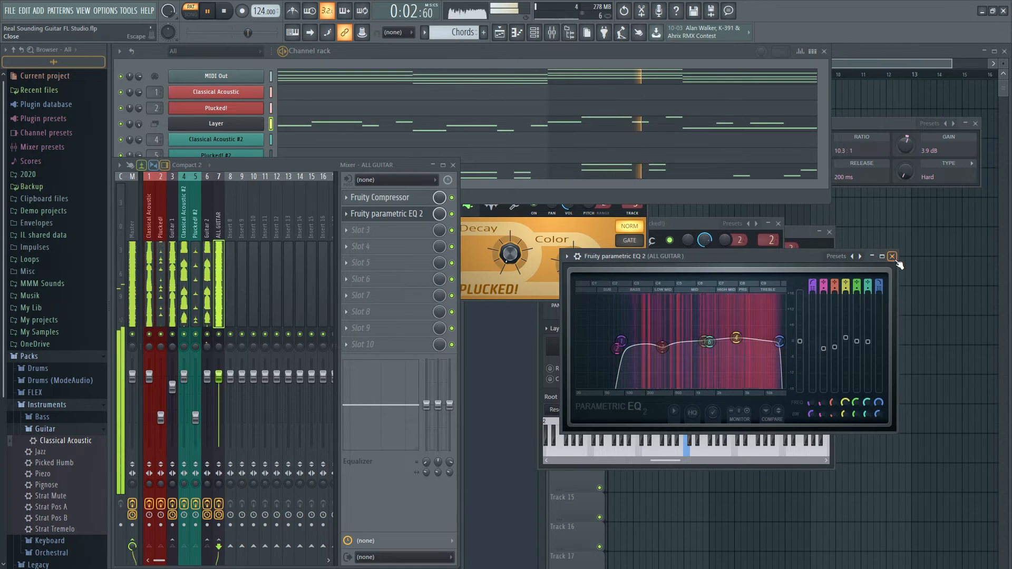
click(892, 256)
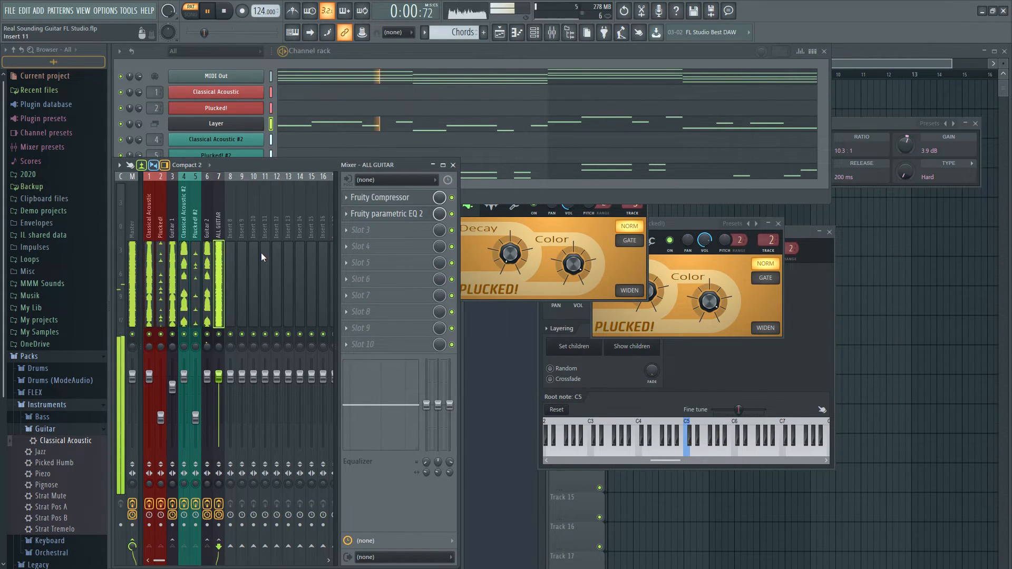
key(space)
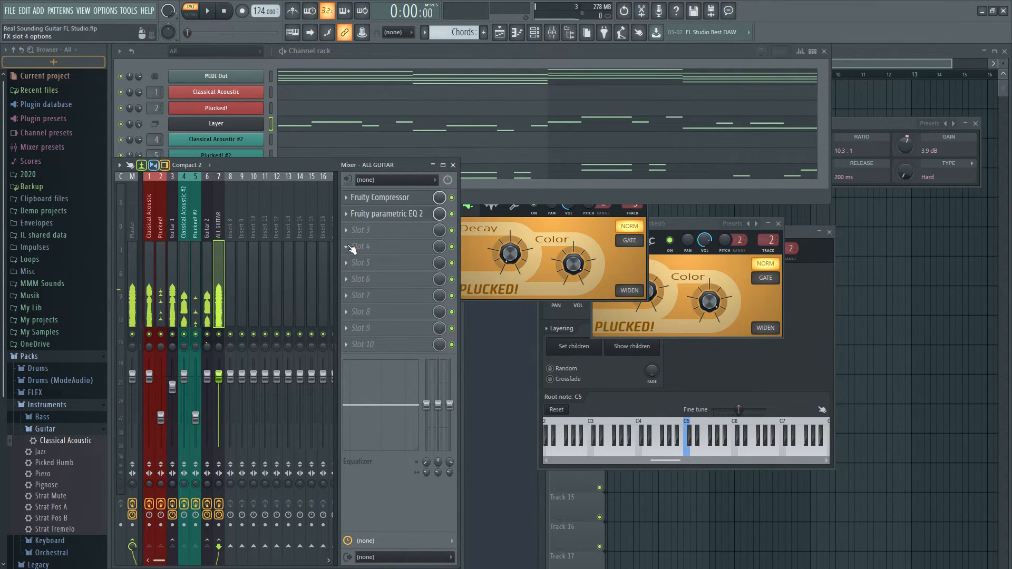
Add Fruity Reeverb 2 to the third ALL GUITAR slot and raise its wet level slightly during playback
click(406, 229)
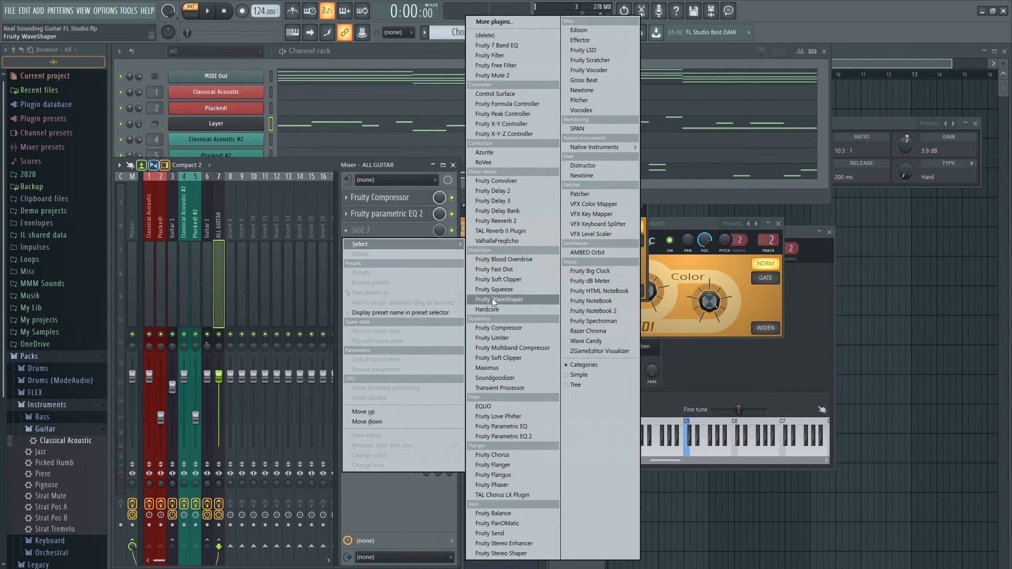
click(506, 221)
drag(280, 126, 693, 311)
key(space)
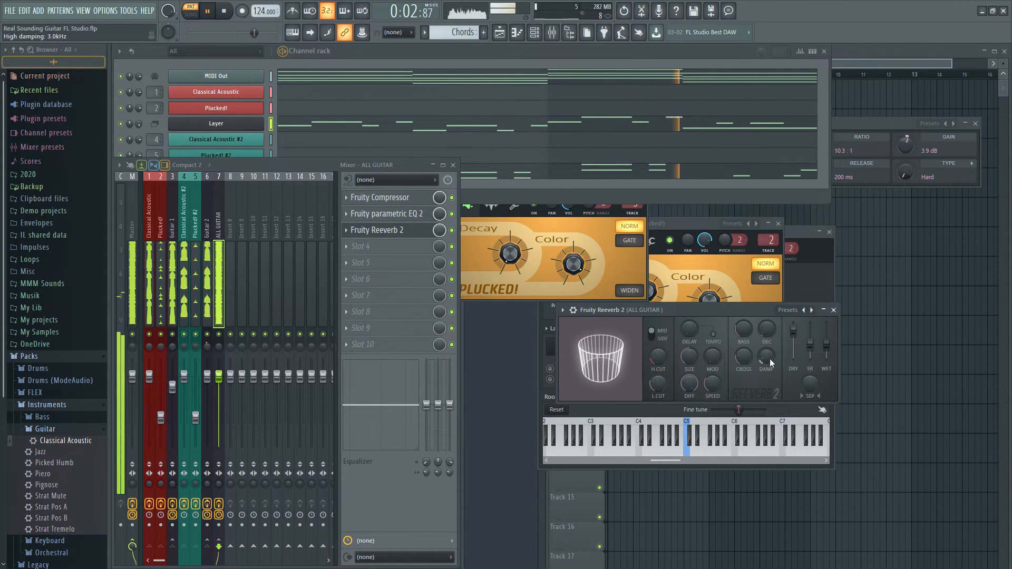
drag(827, 347, 827, 344)
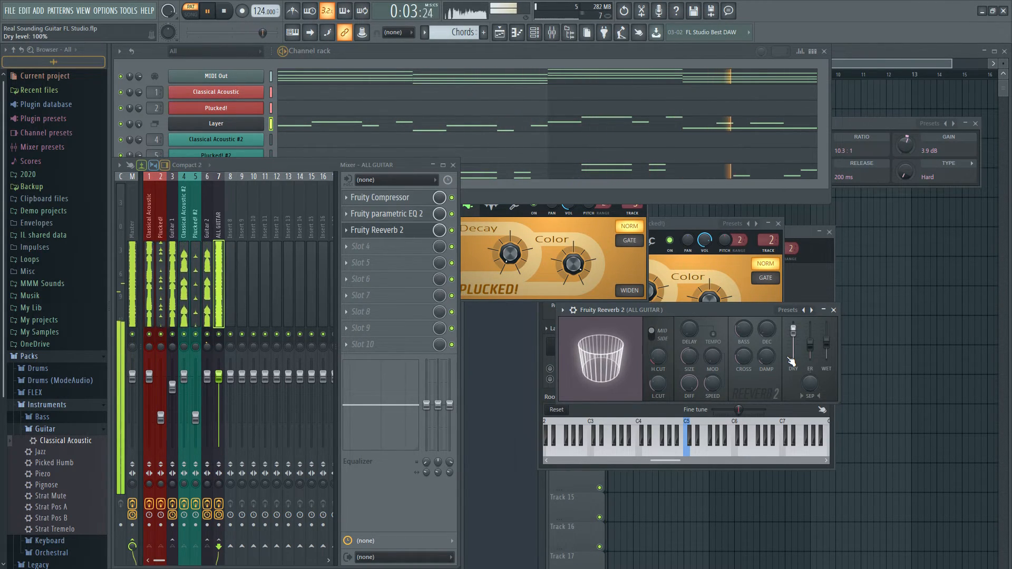
key(space)
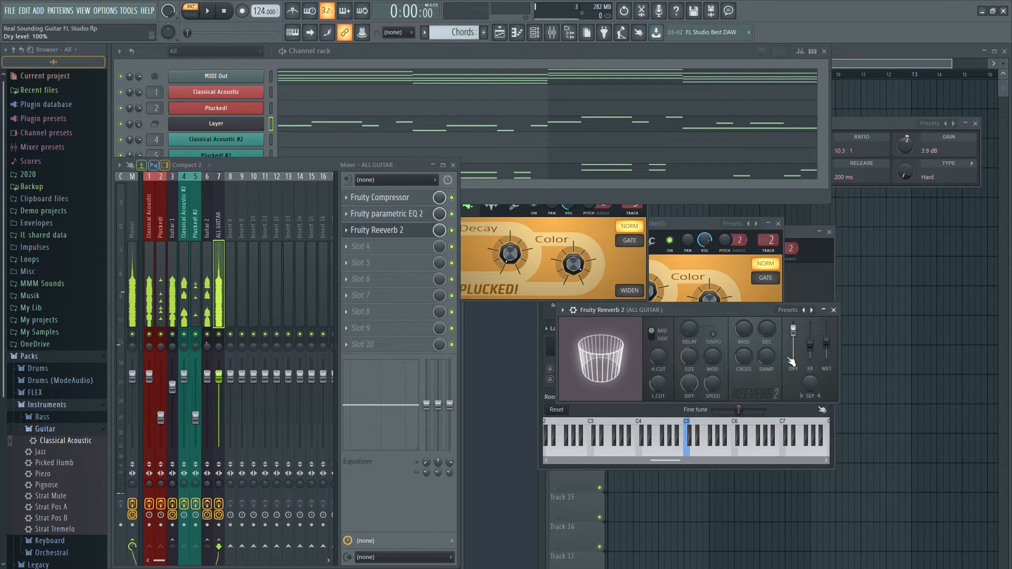